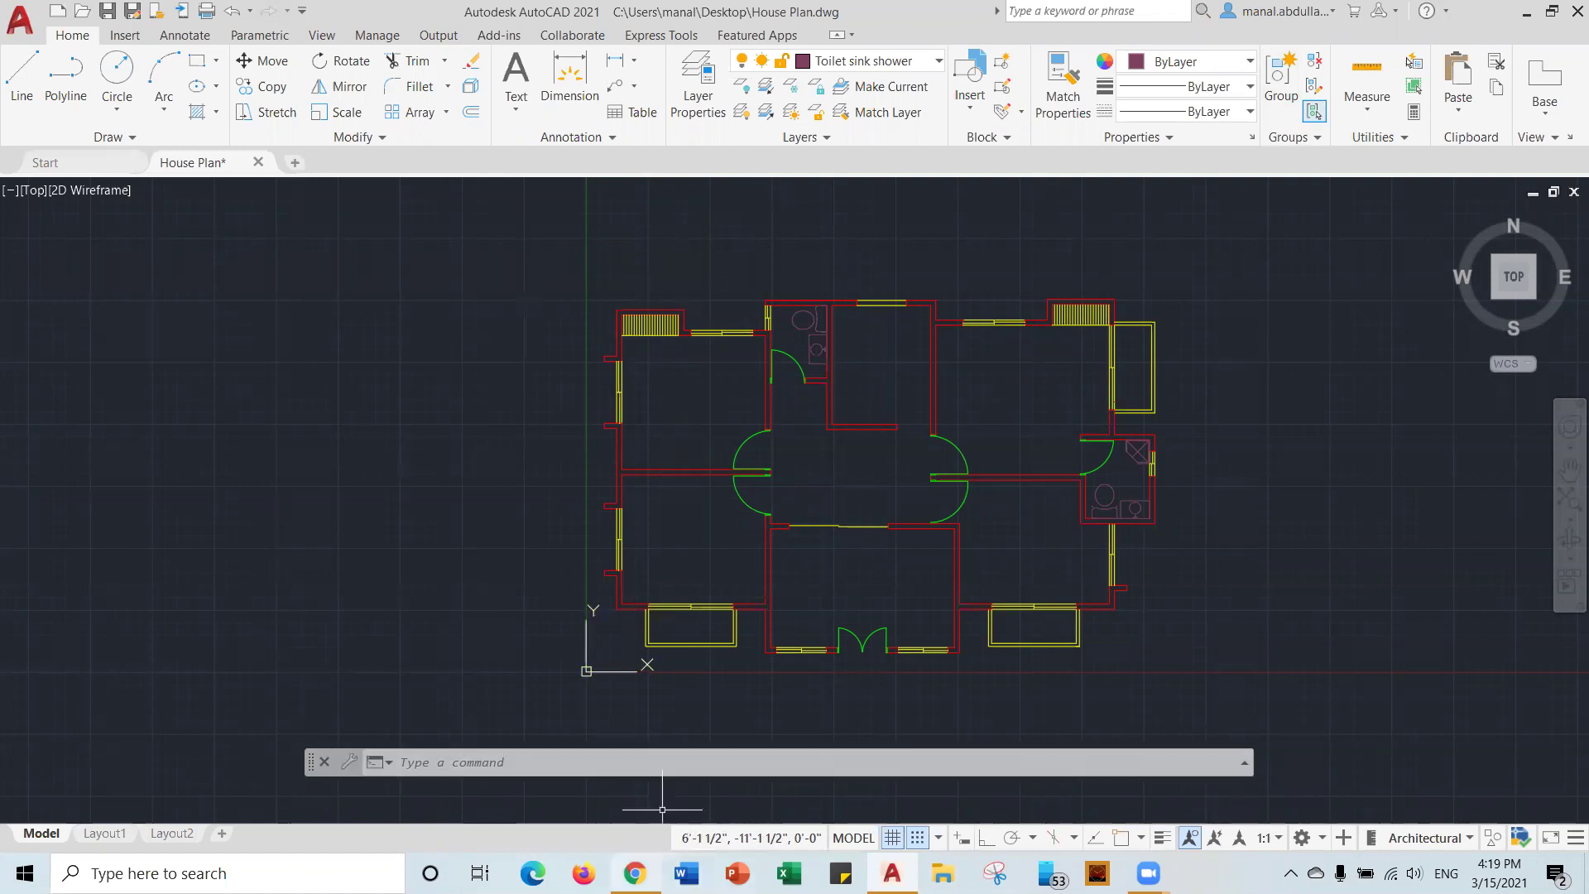
Switch to the cad-blocks.net browser and scroll through its block category cards.
{"action": "mouse_move", "coordinate": [635, 873]}
{"action": "left_click", "coordinate": [681, 717]}
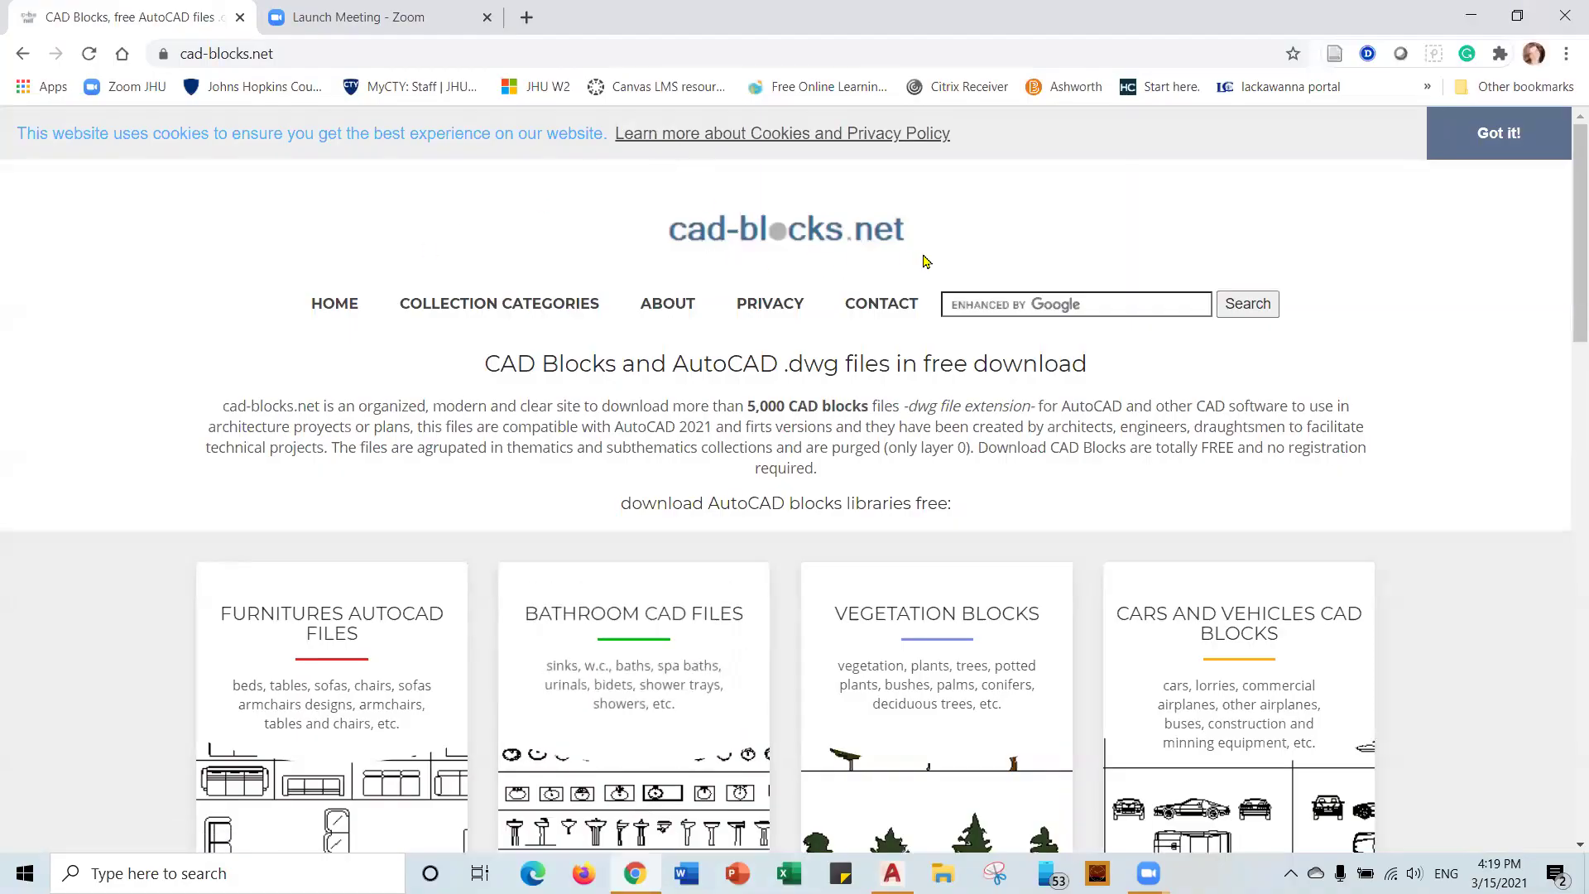
{"action": "scroll", "coordinate": [950, 471], "scroll_direction": "down", "scroll_amount": 5}
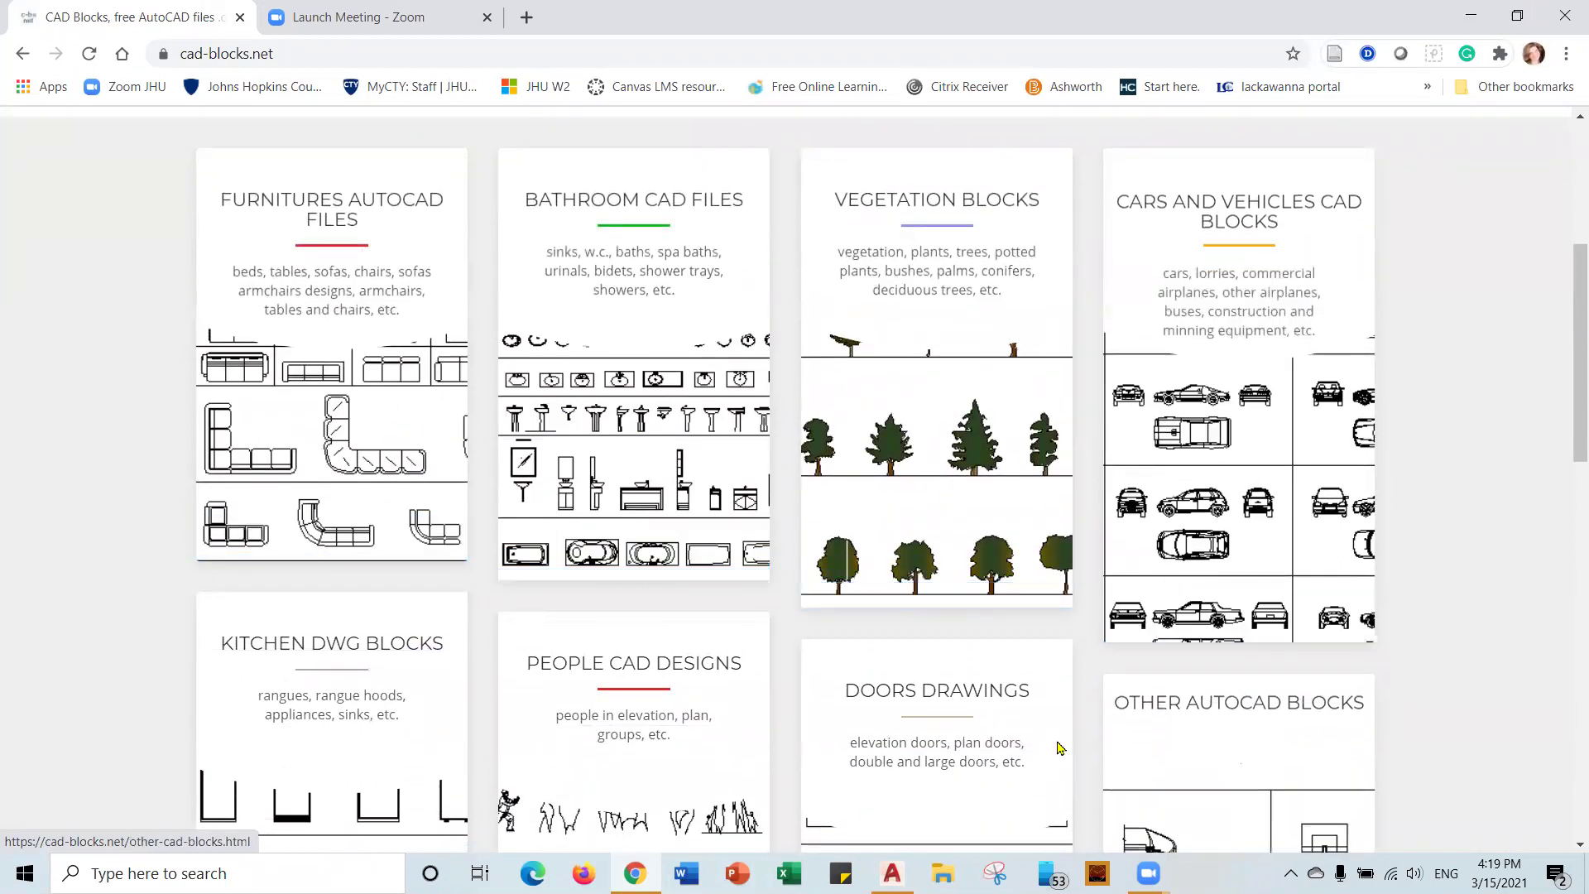
{"action": "scroll", "coordinate": [960, 738], "scroll_direction": "down", "scroll_amount": 3}
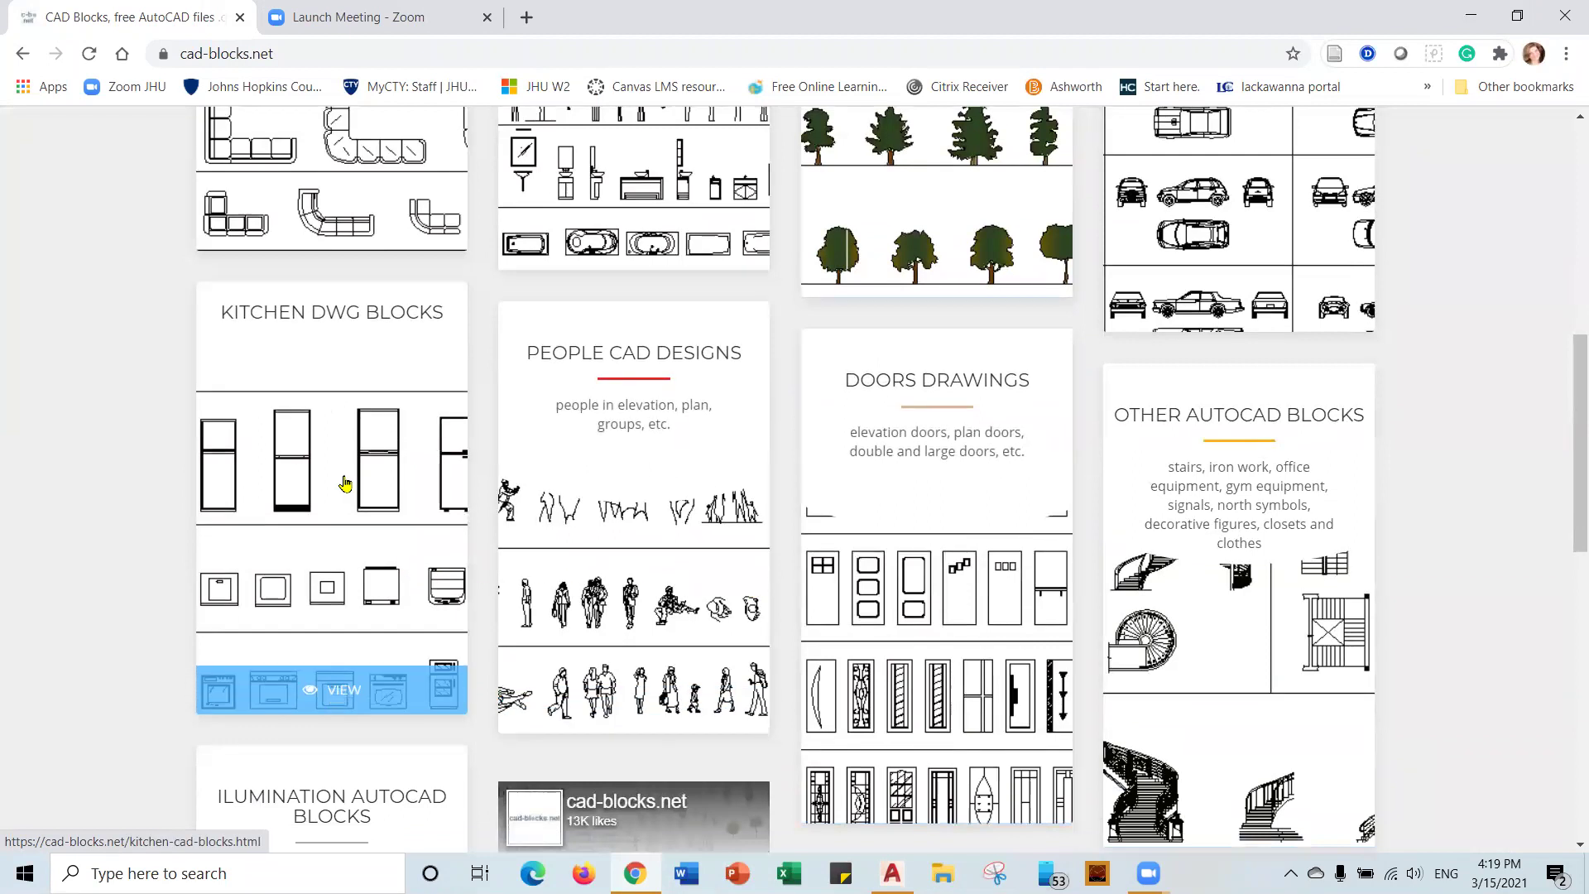
{"action": "scroll", "coordinate": [339, 463], "scroll_direction": "up", "scroll_amount": 2}
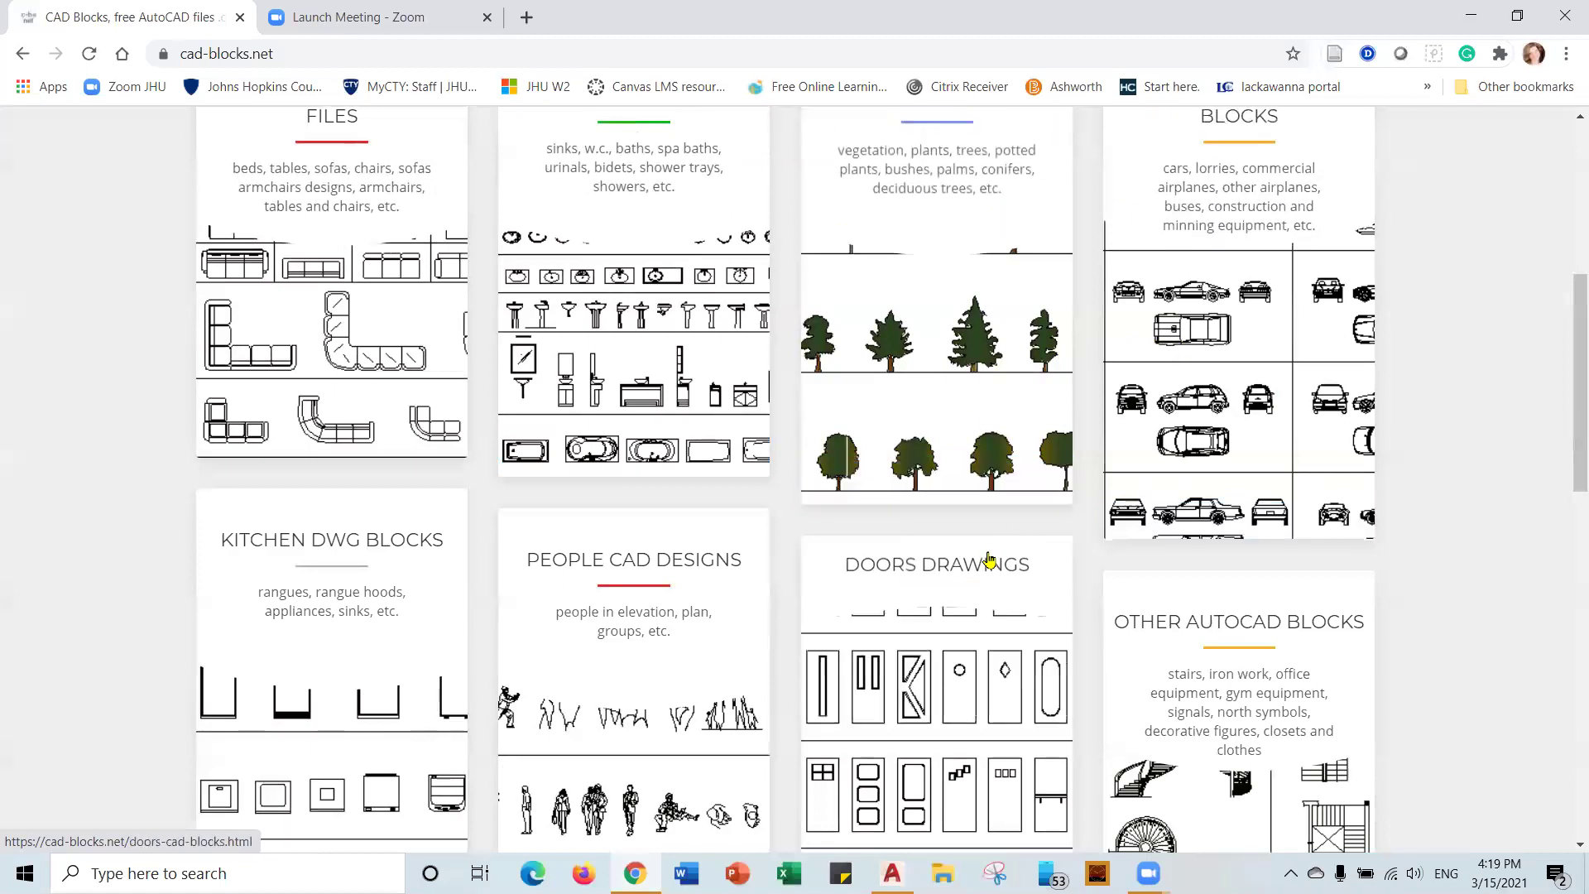
{"action": "scroll", "coordinate": [989, 561], "scroll_direction": "down", "scroll_amount": 2}
{"action": "scroll", "coordinate": [989, 561], "scroll_direction": "down", "scroll_amount": 1}
{"action": "scroll", "coordinate": [990, 559], "scroll_direction": "down", "scroll_amount": 2}
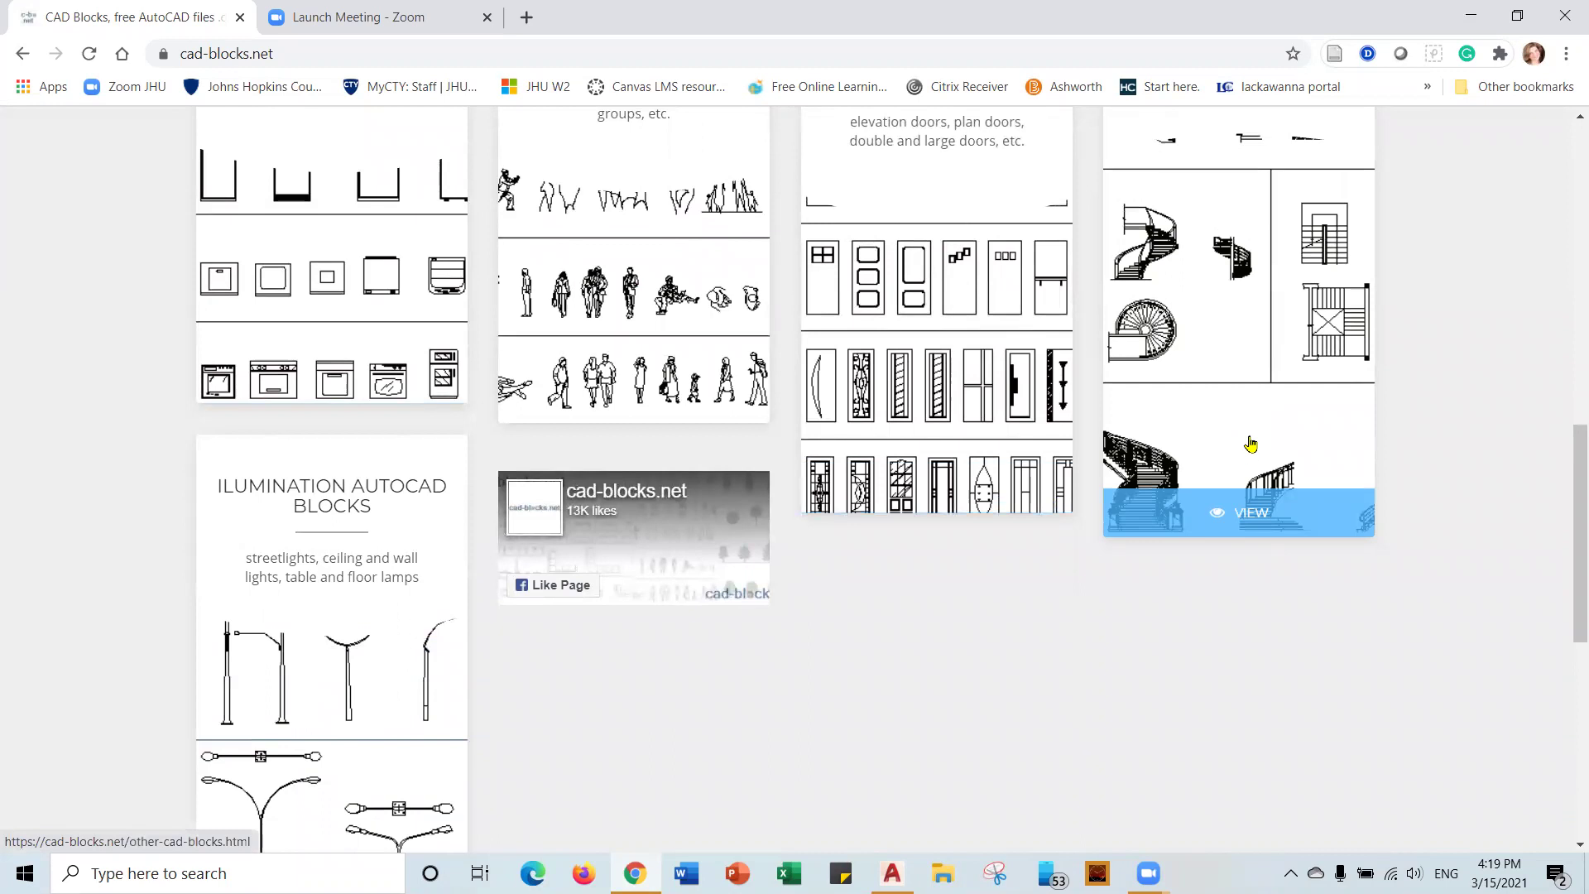
{"action": "scroll", "coordinate": [568, 618], "scroll_direction": "down", "scroll_amount": 3}
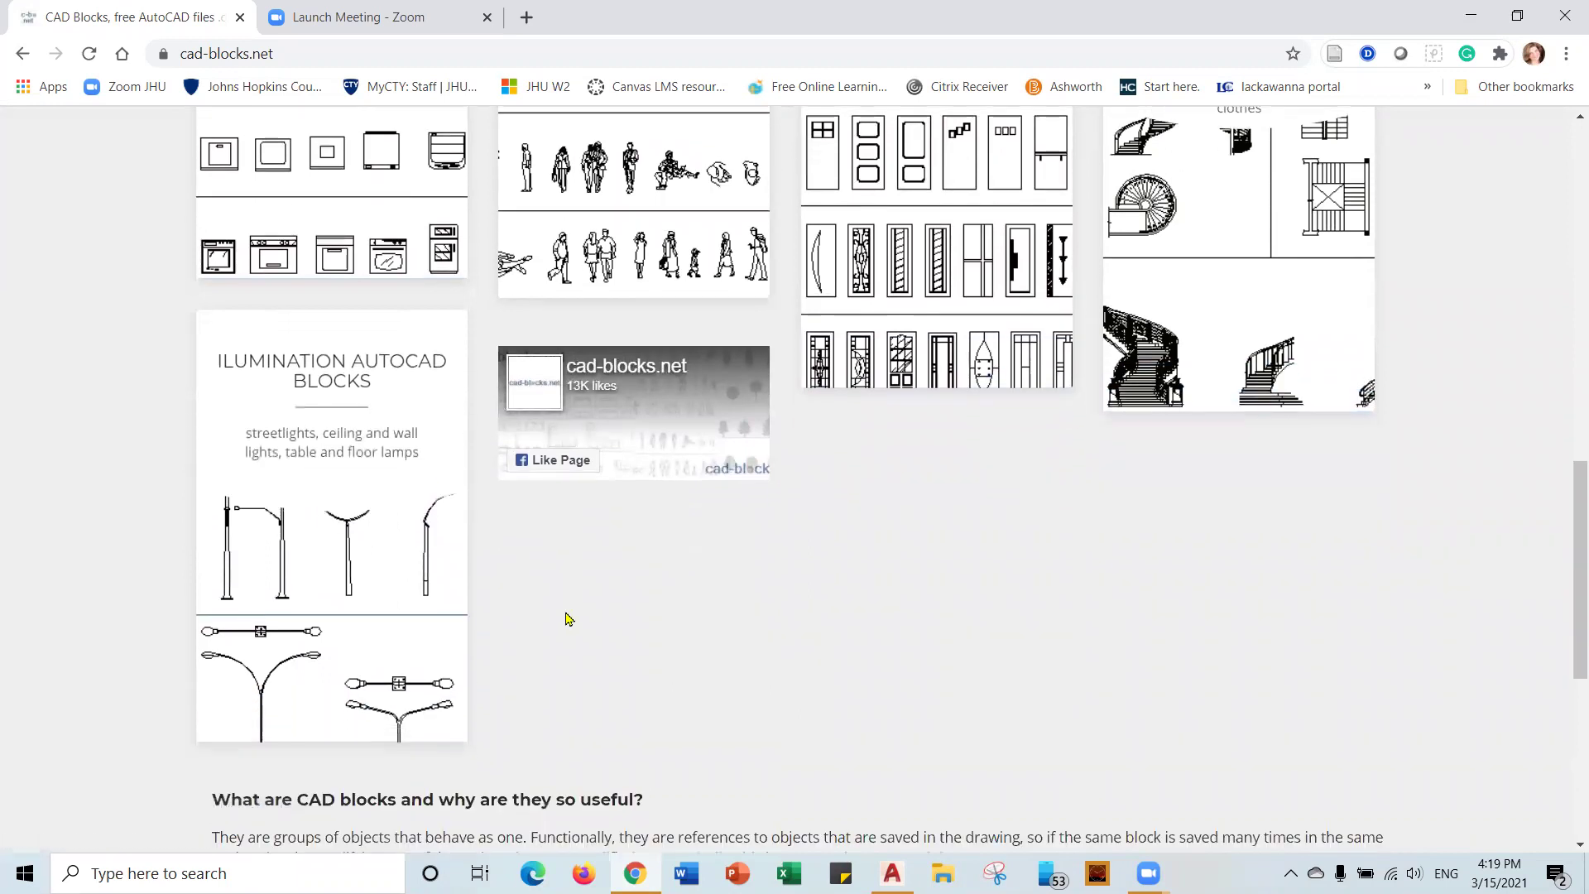
{"action": "scroll", "coordinate": [567, 617], "scroll_direction": "up", "scroll_amount": 6}
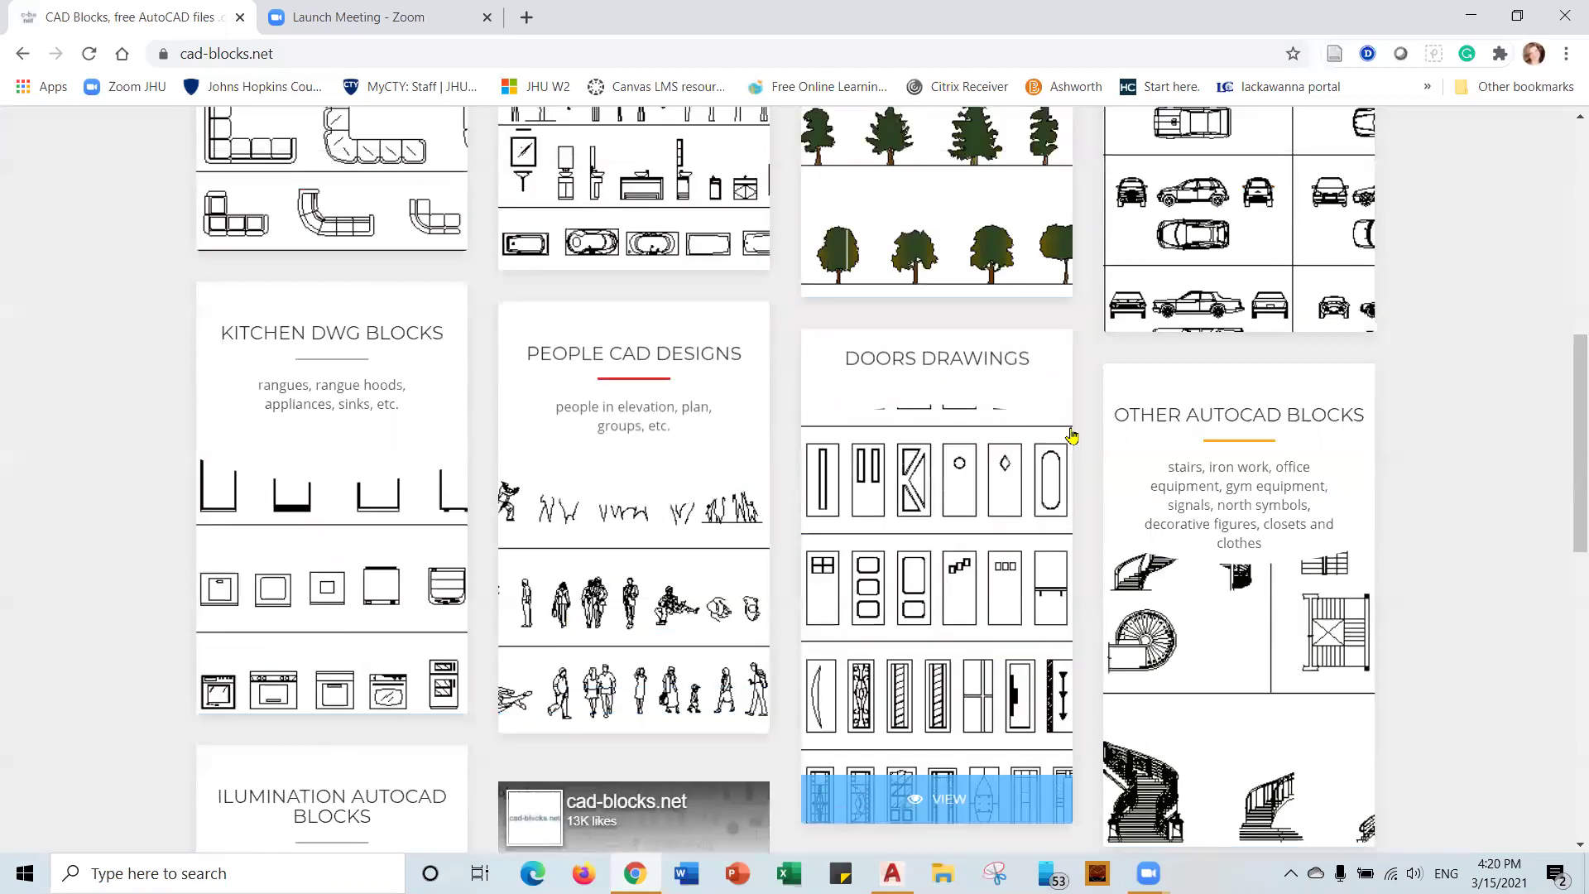
{"action": "scroll", "coordinate": [1156, 321], "scroll_direction": "up", "scroll_amount": 3}
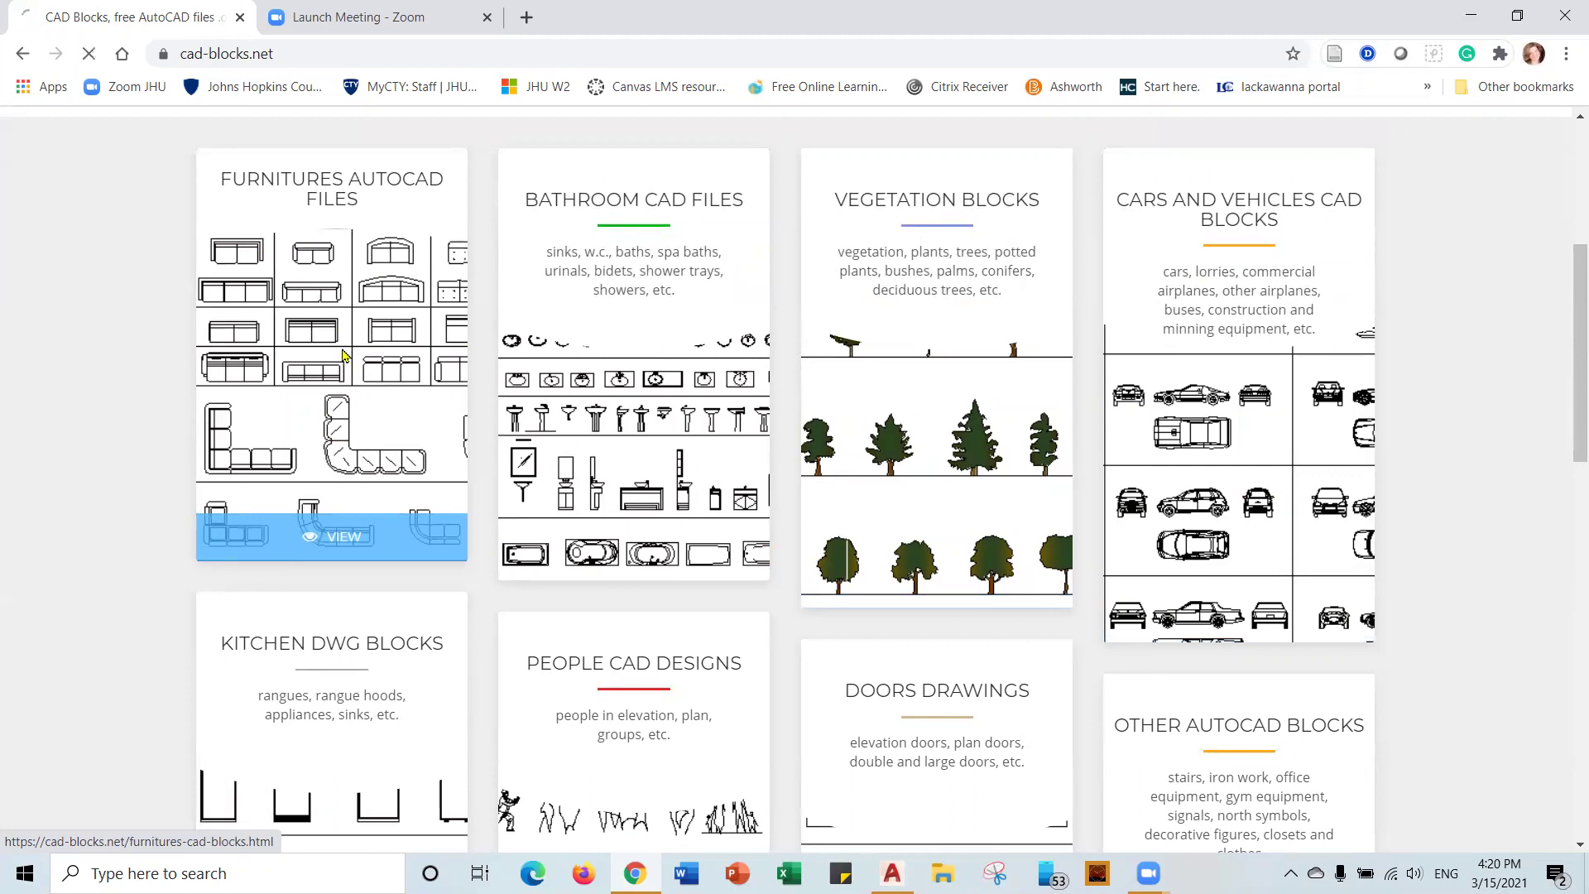
Scroll the Furnitures subcategories until the Armchairs Plan CAD Blocks card is in view.
{"action": "scroll", "coordinate": [967, 526], "scroll_direction": "down", "scroll_amount": 2}
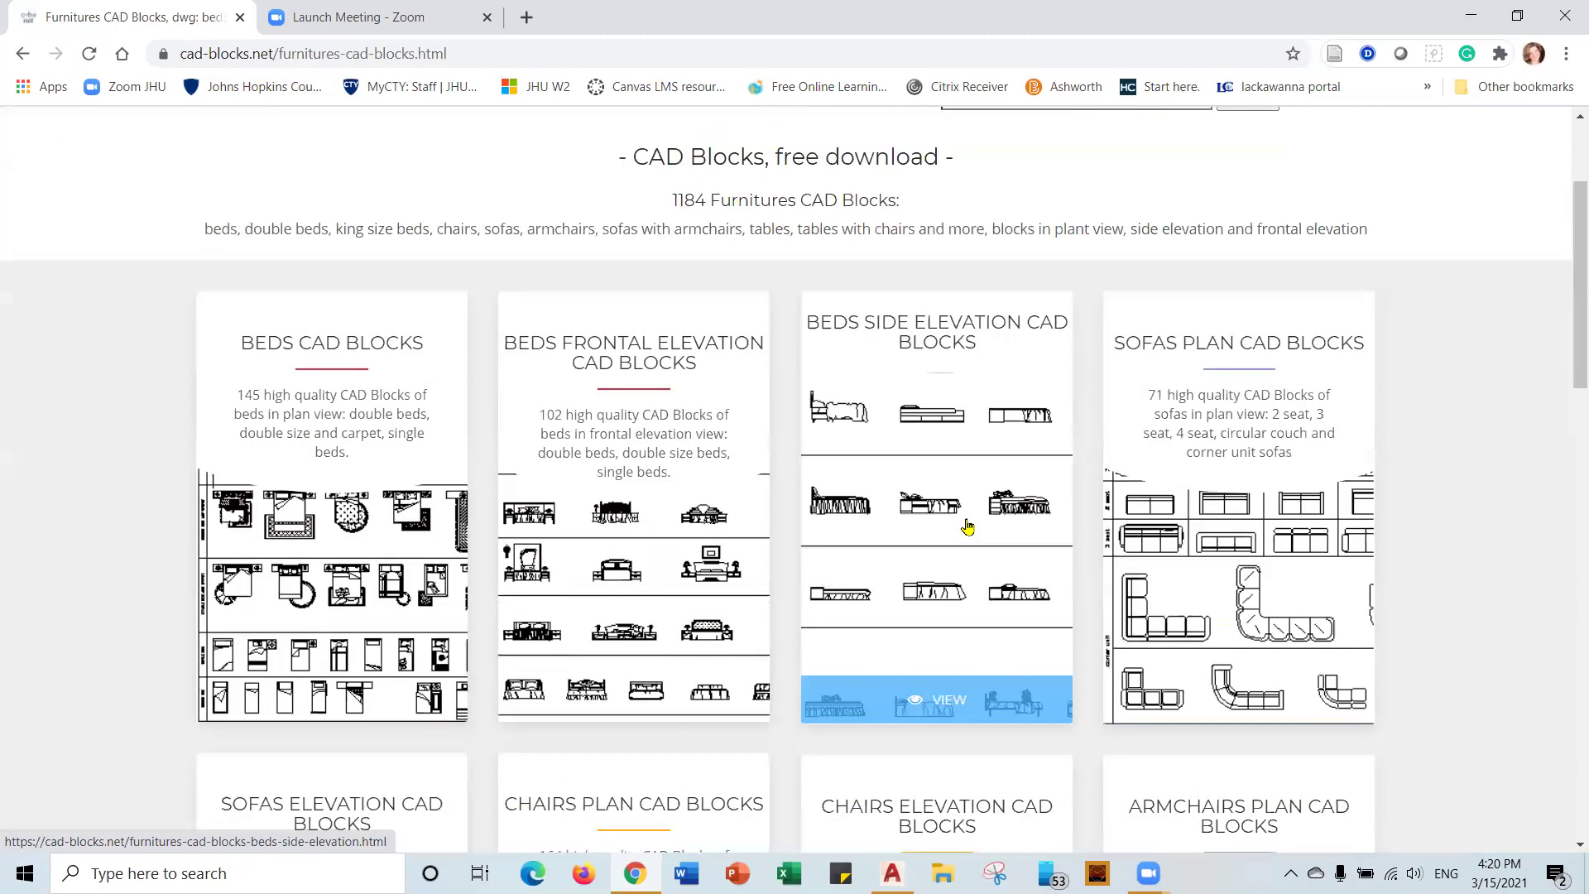
{"action": "scroll", "coordinate": [967, 526], "scroll_direction": "down", "scroll_amount": 2}
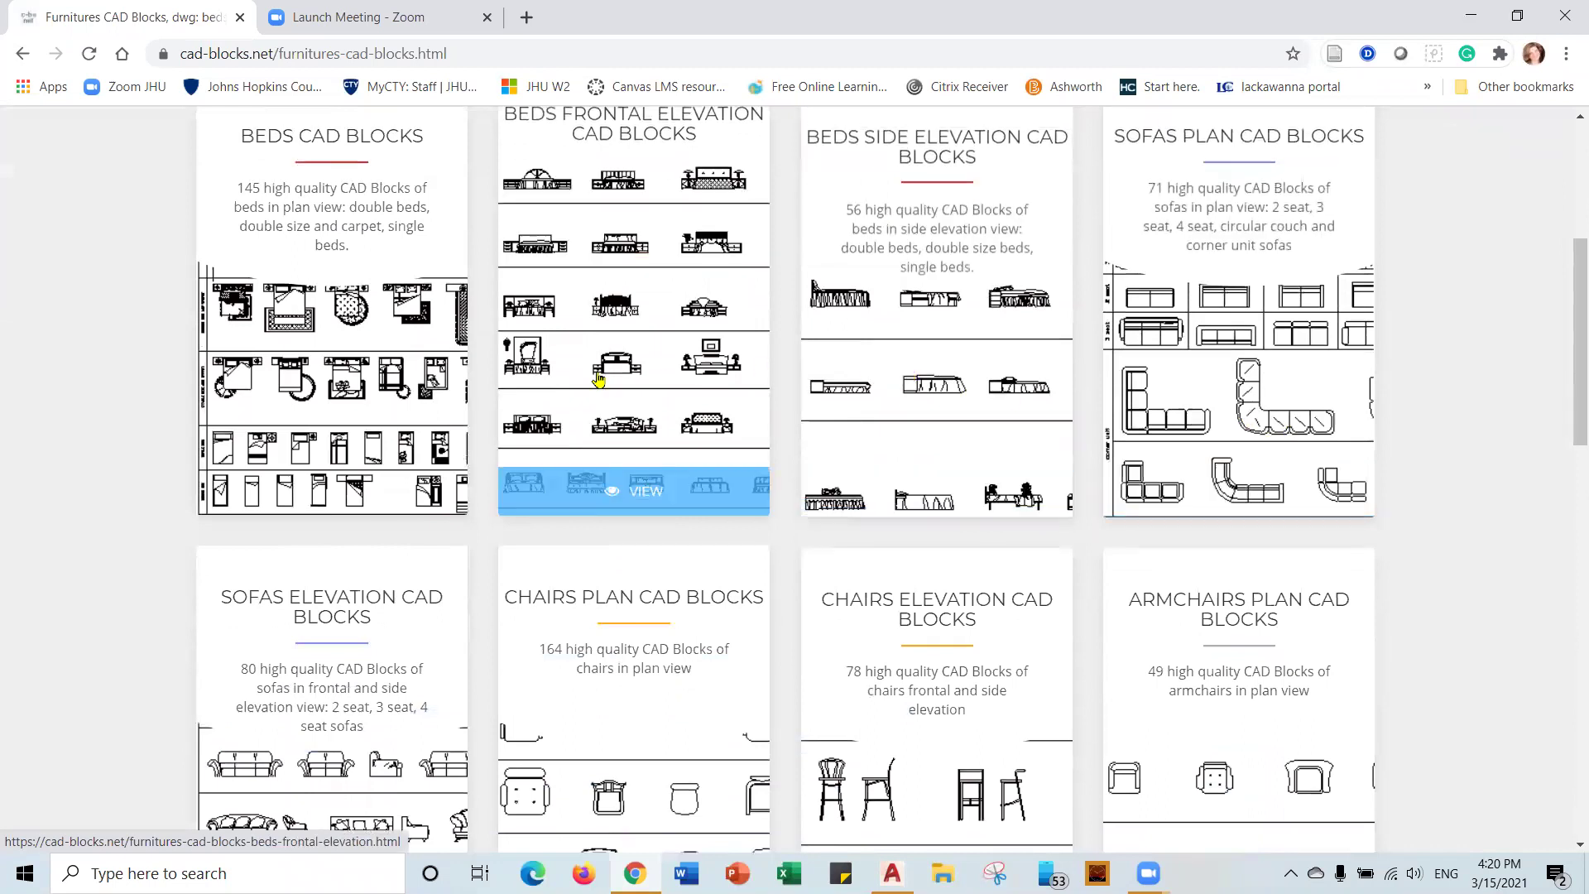
{"action": "scroll", "coordinate": [712, 696], "scroll_direction": "down", "scroll_amount": 2}
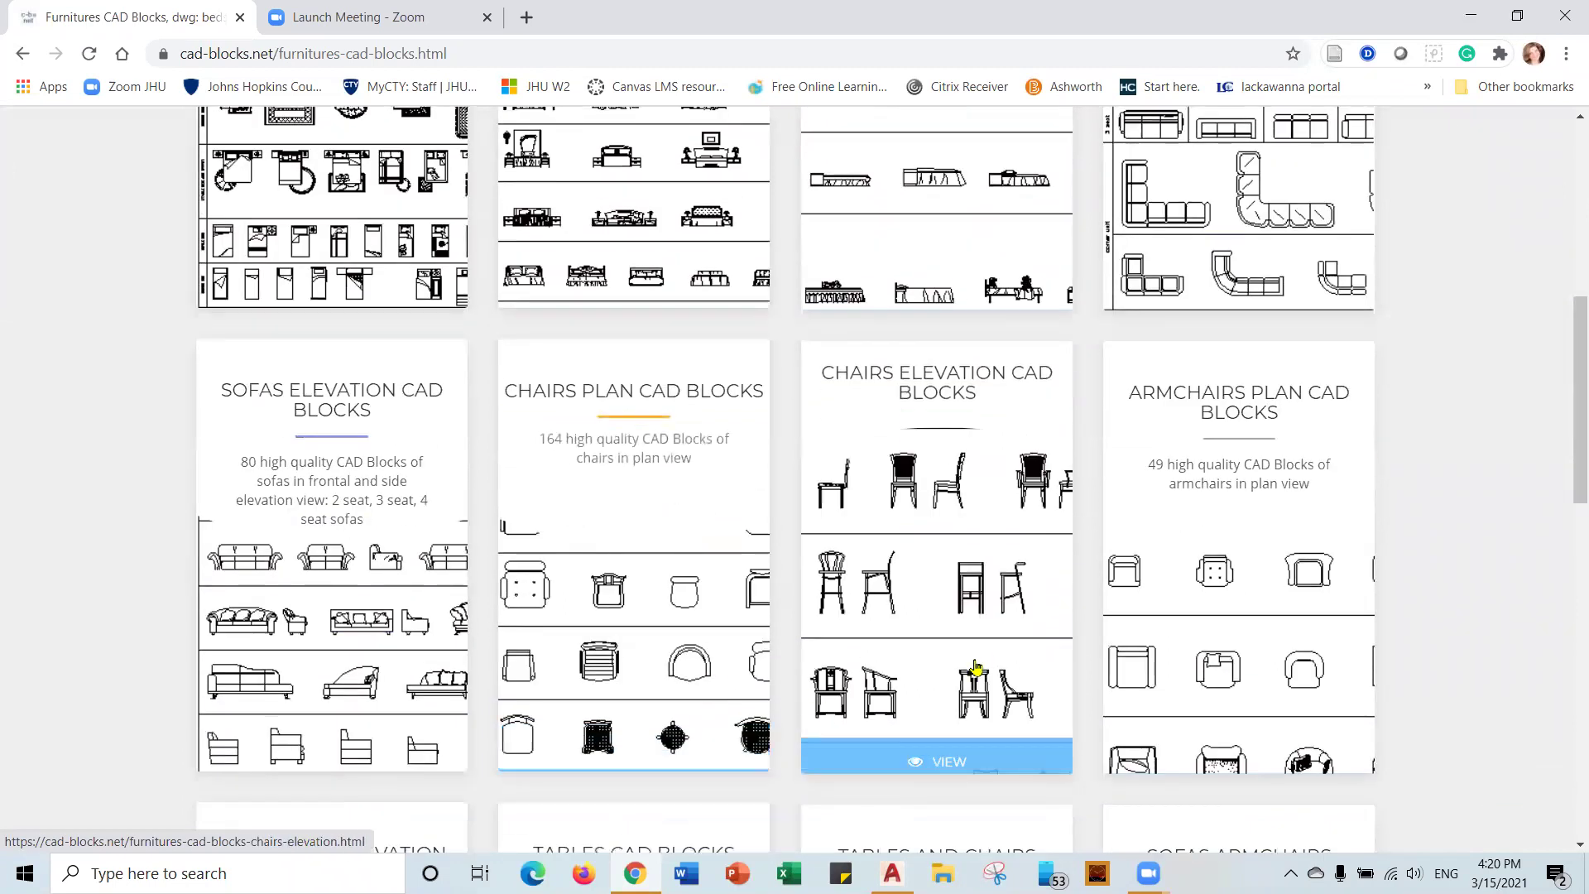
{"action": "scroll", "coordinate": [656, 596], "scroll_direction": "down", "scroll_amount": 5}
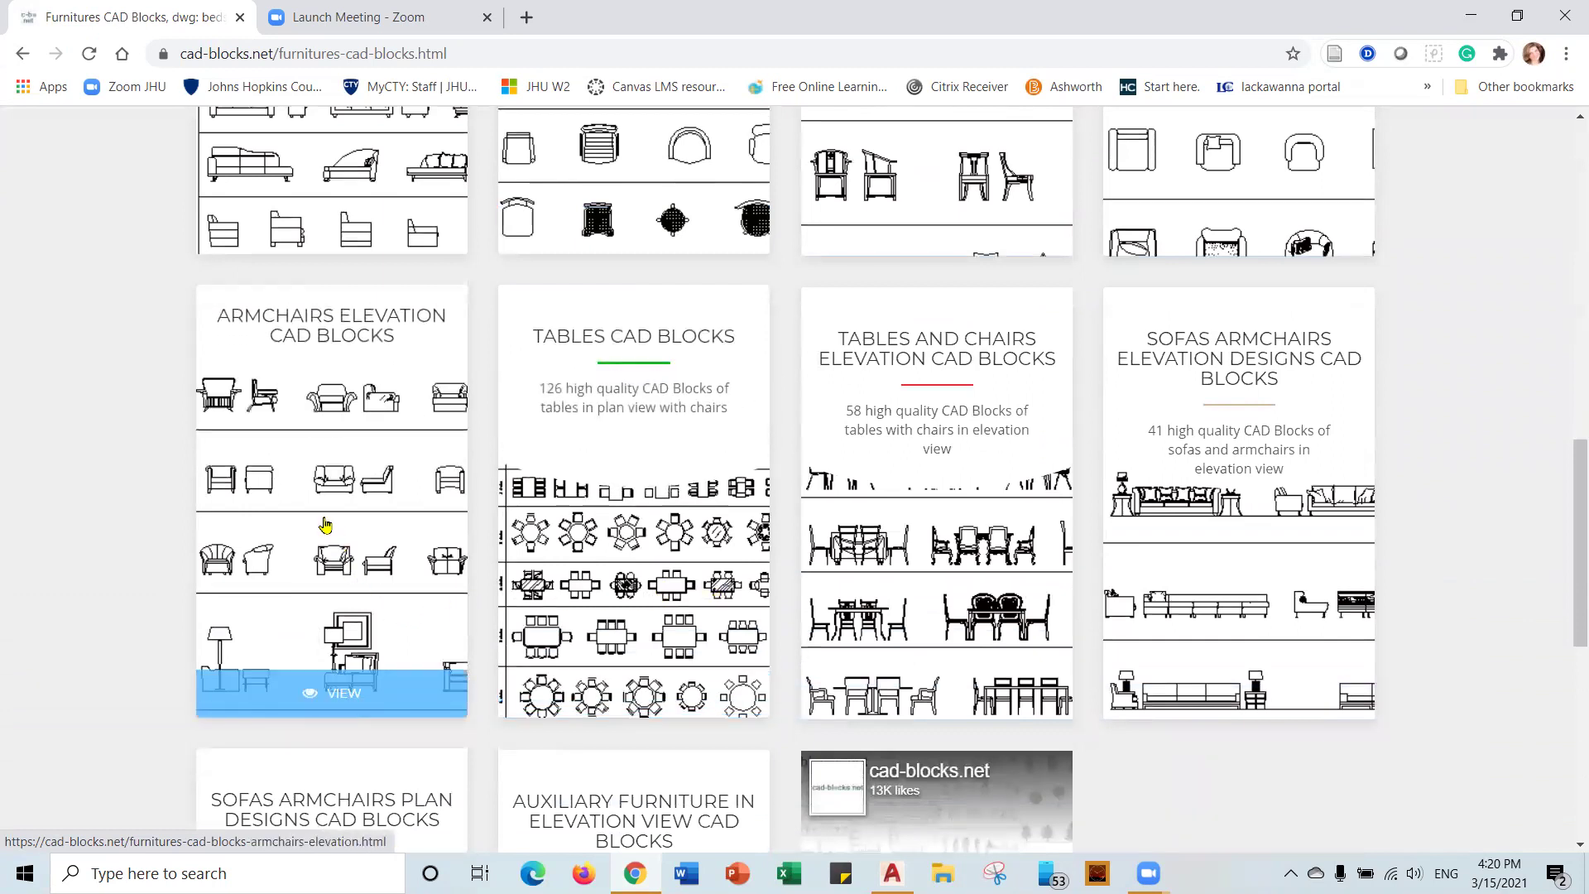
{"action": "scroll", "coordinate": [919, 563], "scroll_direction": "up", "scroll_amount": 3}
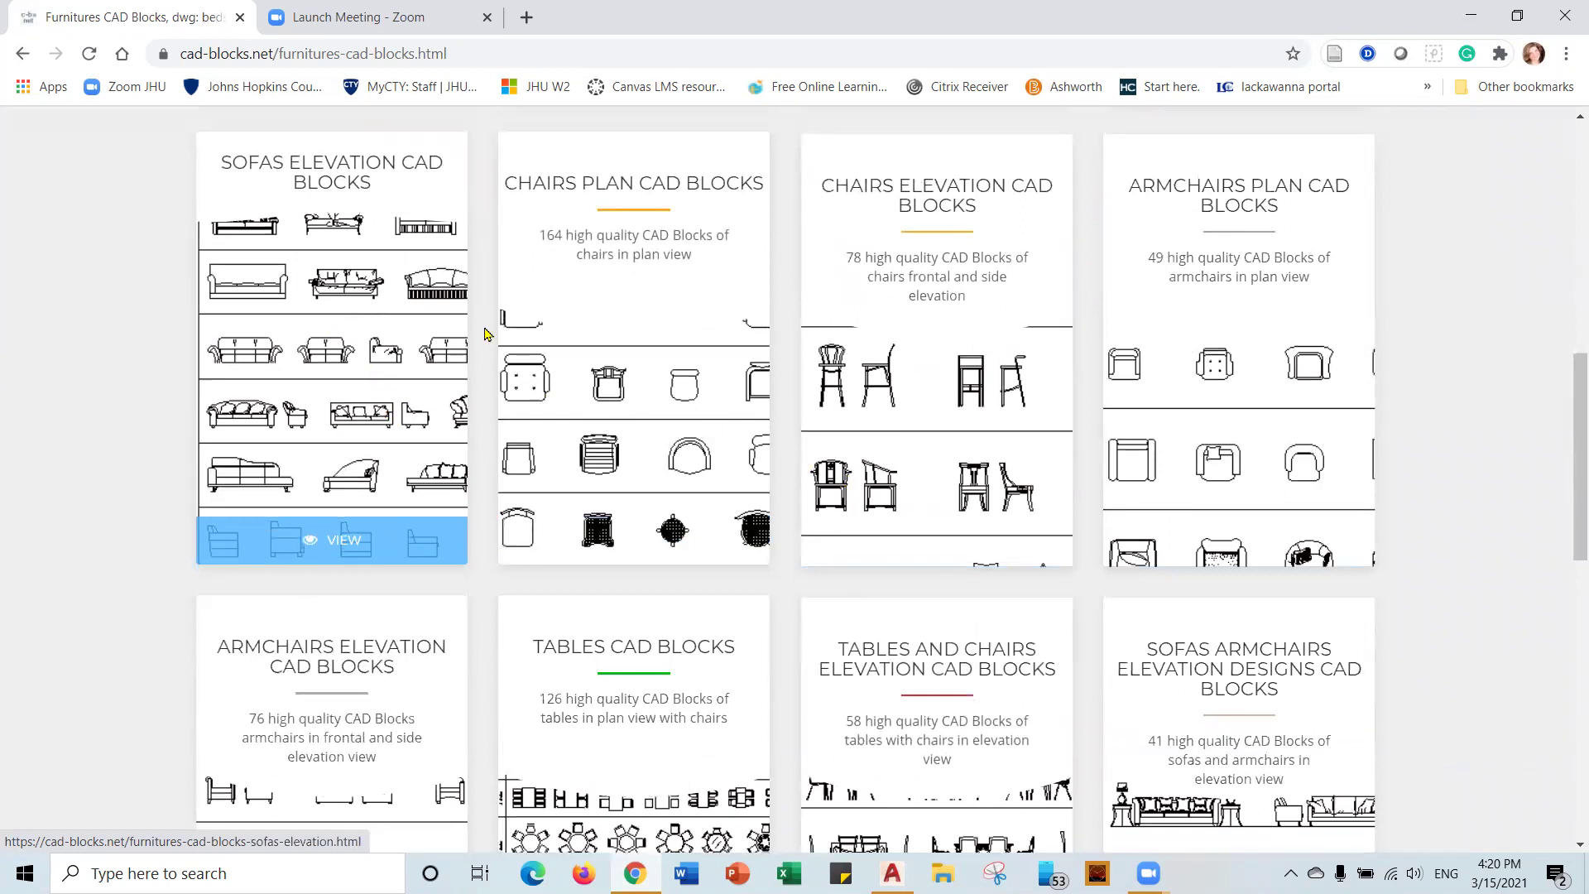
{"action": "scroll", "coordinate": [1107, 451], "scroll_direction": "down", "scroll_amount": 6}
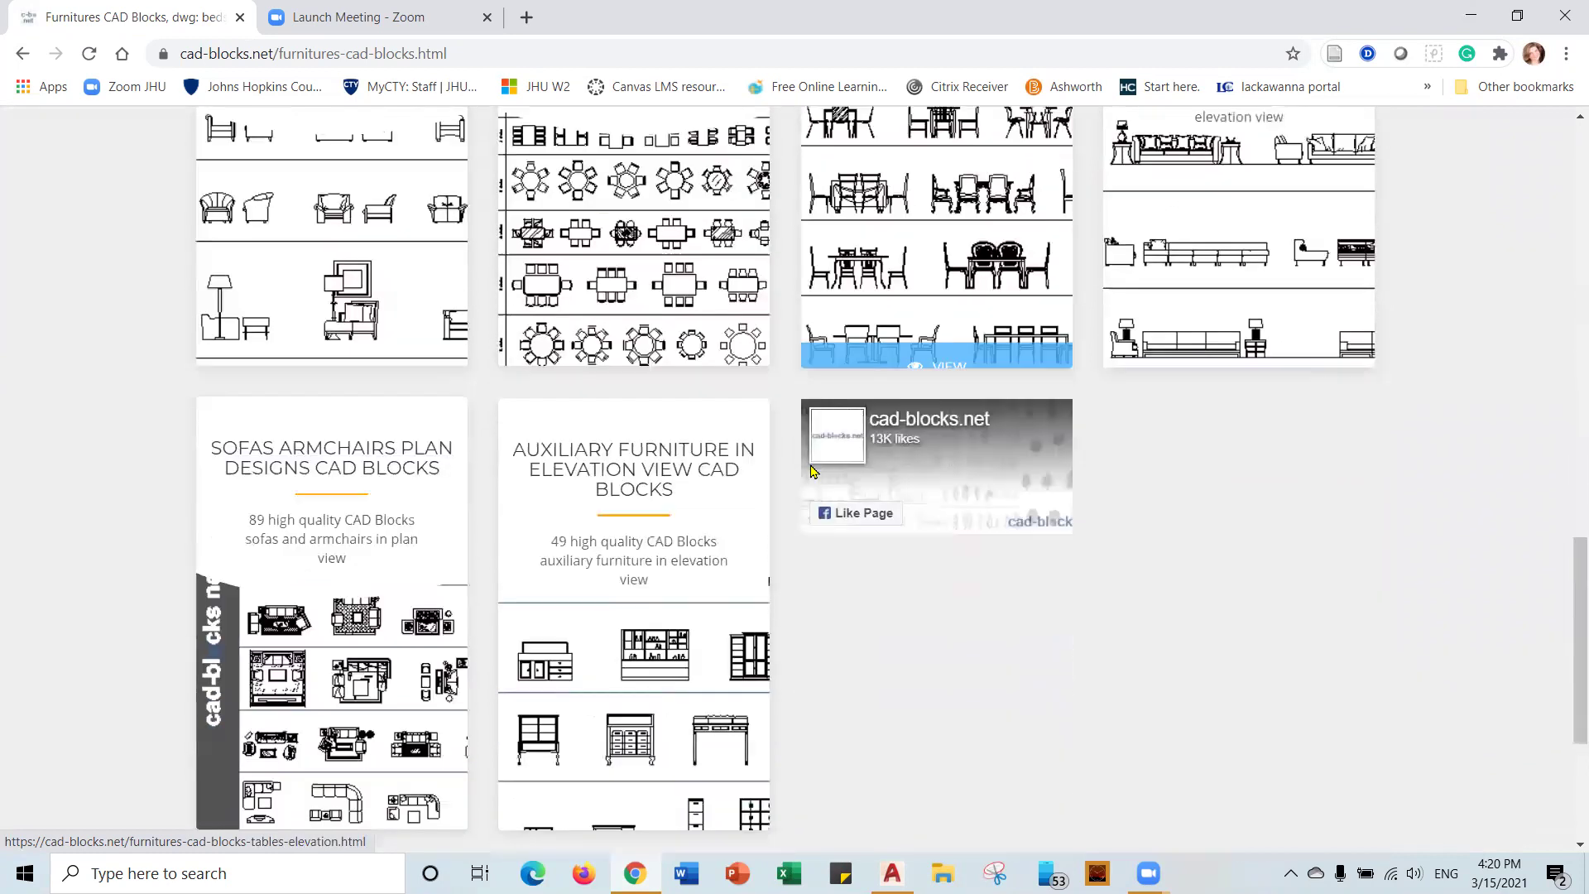
{"action": "scroll", "coordinate": [811, 470], "scroll_direction": "down", "scroll_amount": 1}
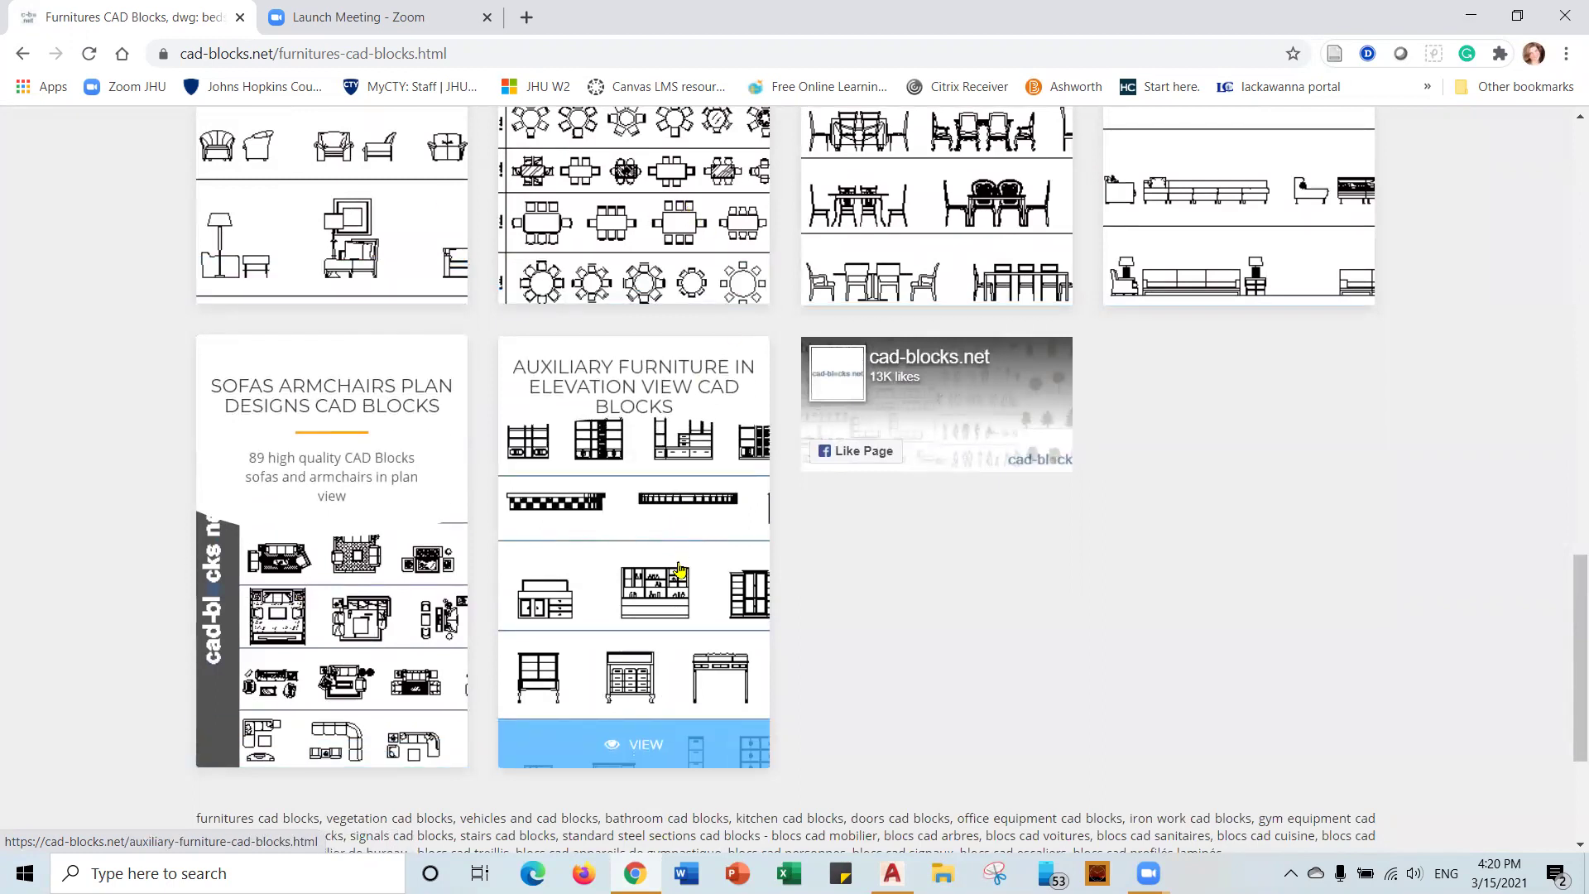
{"action": "scroll", "coordinate": [678, 569], "scroll_direction": "up", "scroll_amount": 7}
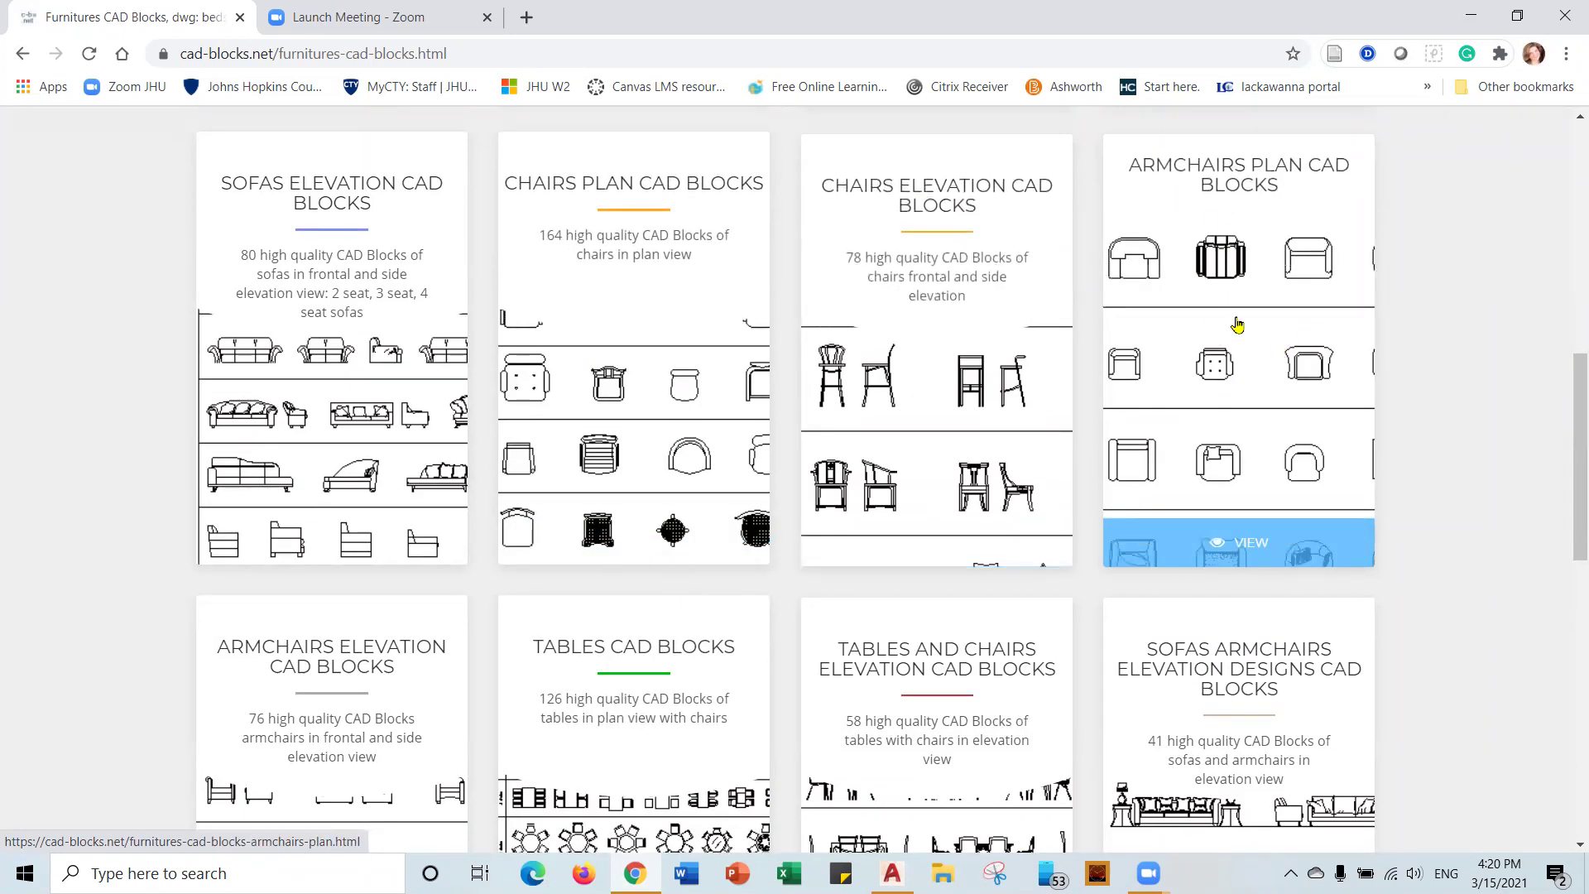
Open the Armchairs Plan collection and download 01-08-cad-blocks-net-armchairs-plan.zip.
{"action": "left_click", "coordinate": [1222, 365]}
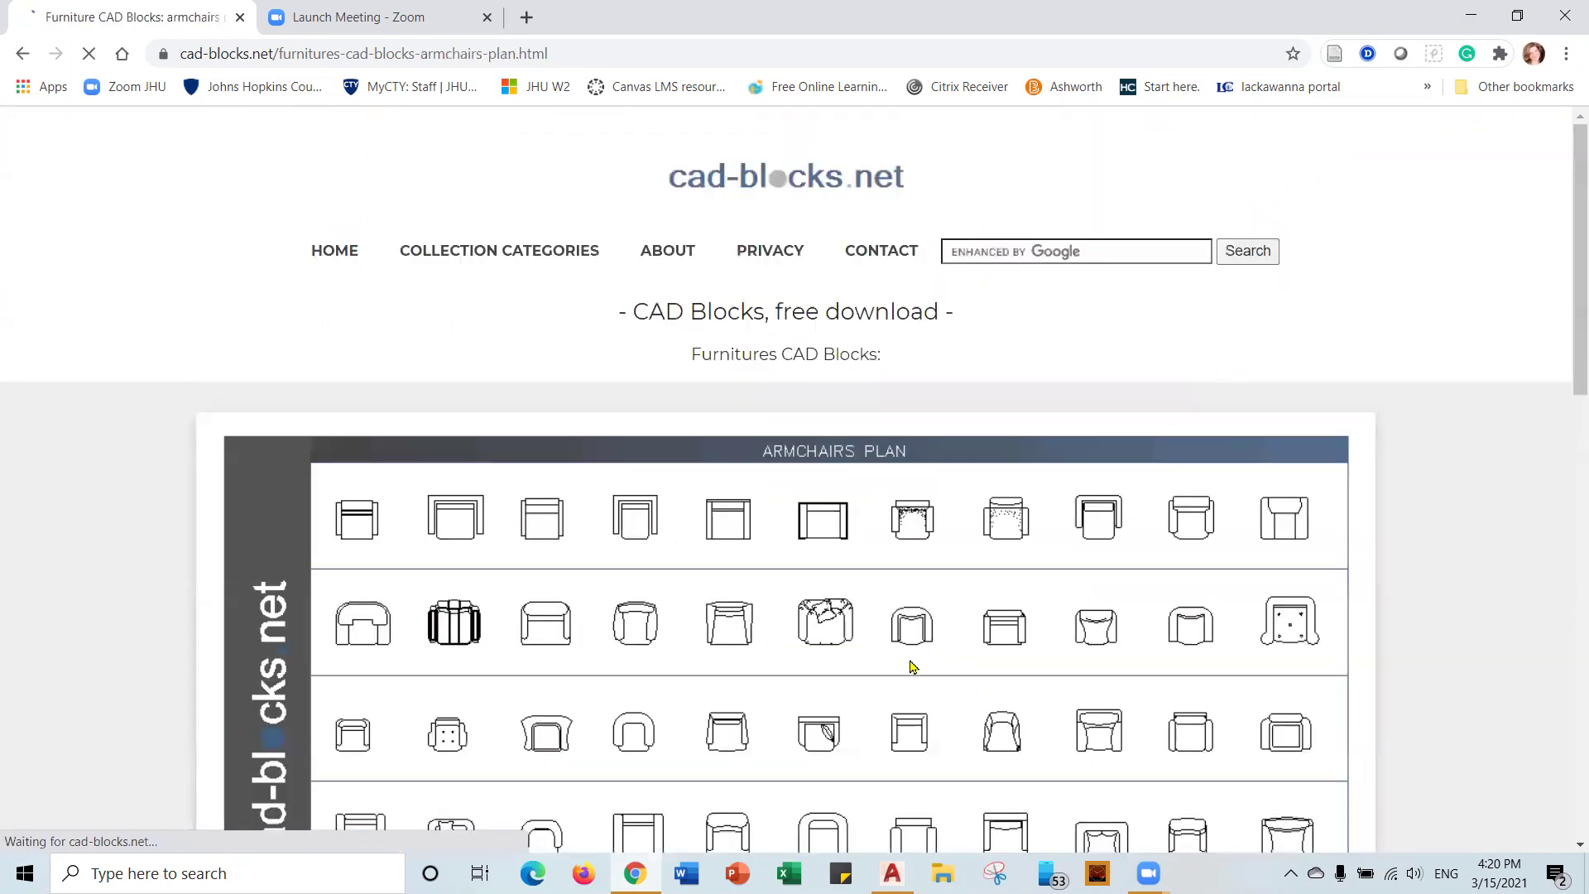
{"action": "scroll", "coordinate": [911, 657], "scroll_direction": "down", "scroll_amount": 2}
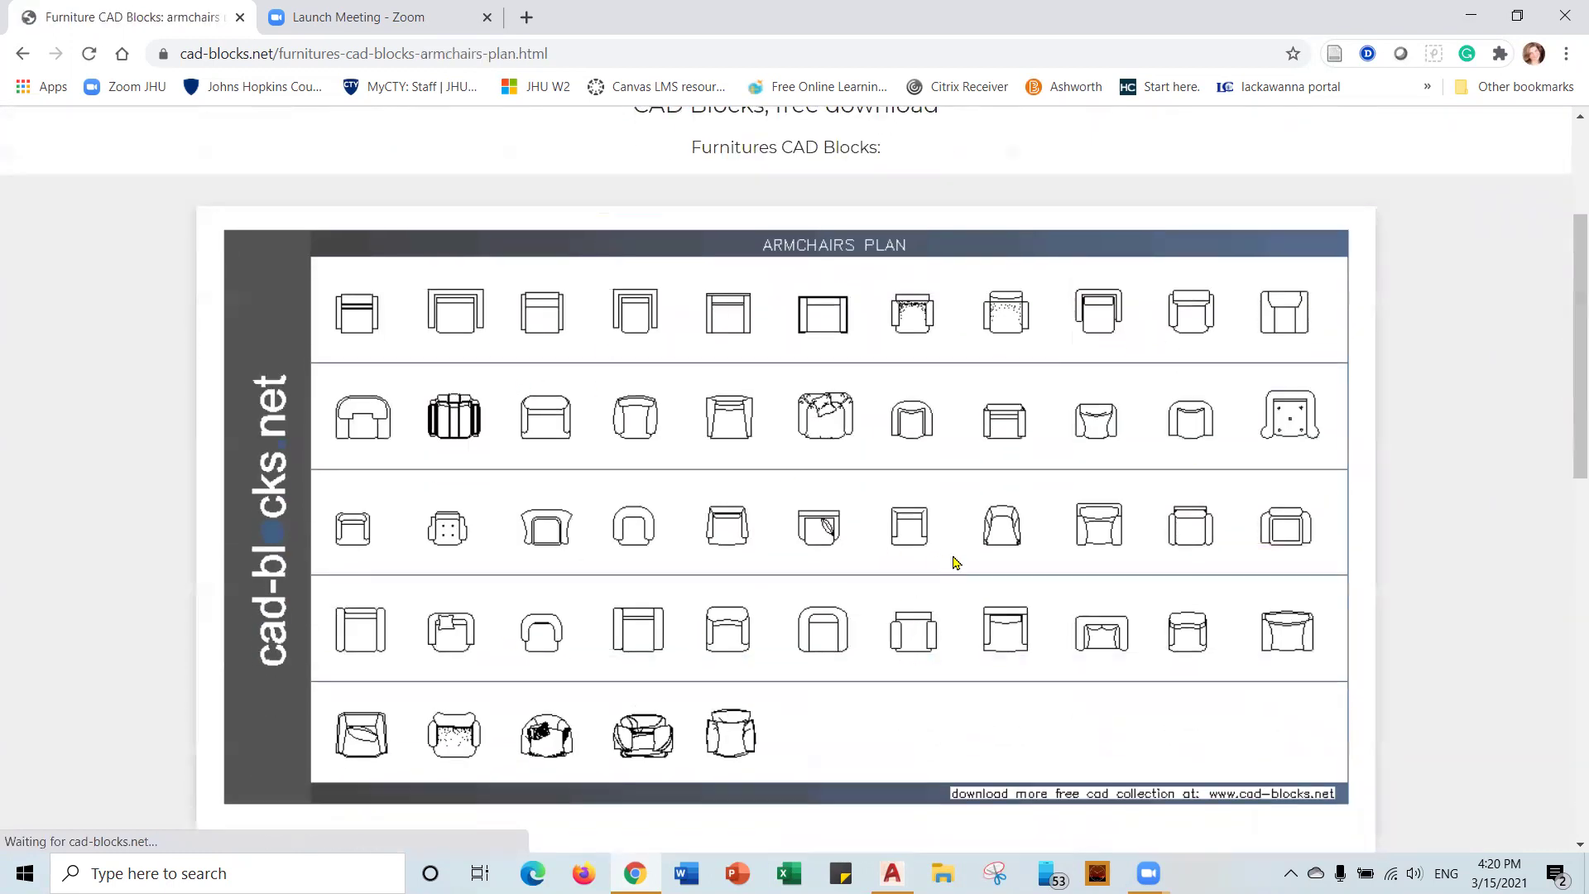
{"action": "scroll", "coordinate": [951, 557], "scroll_direction": "down", "scroll_amount": 4}
{"action": "scroll", "coordinate": [899, 449], "scroll_direction": "down", "scroll_amount": 2}
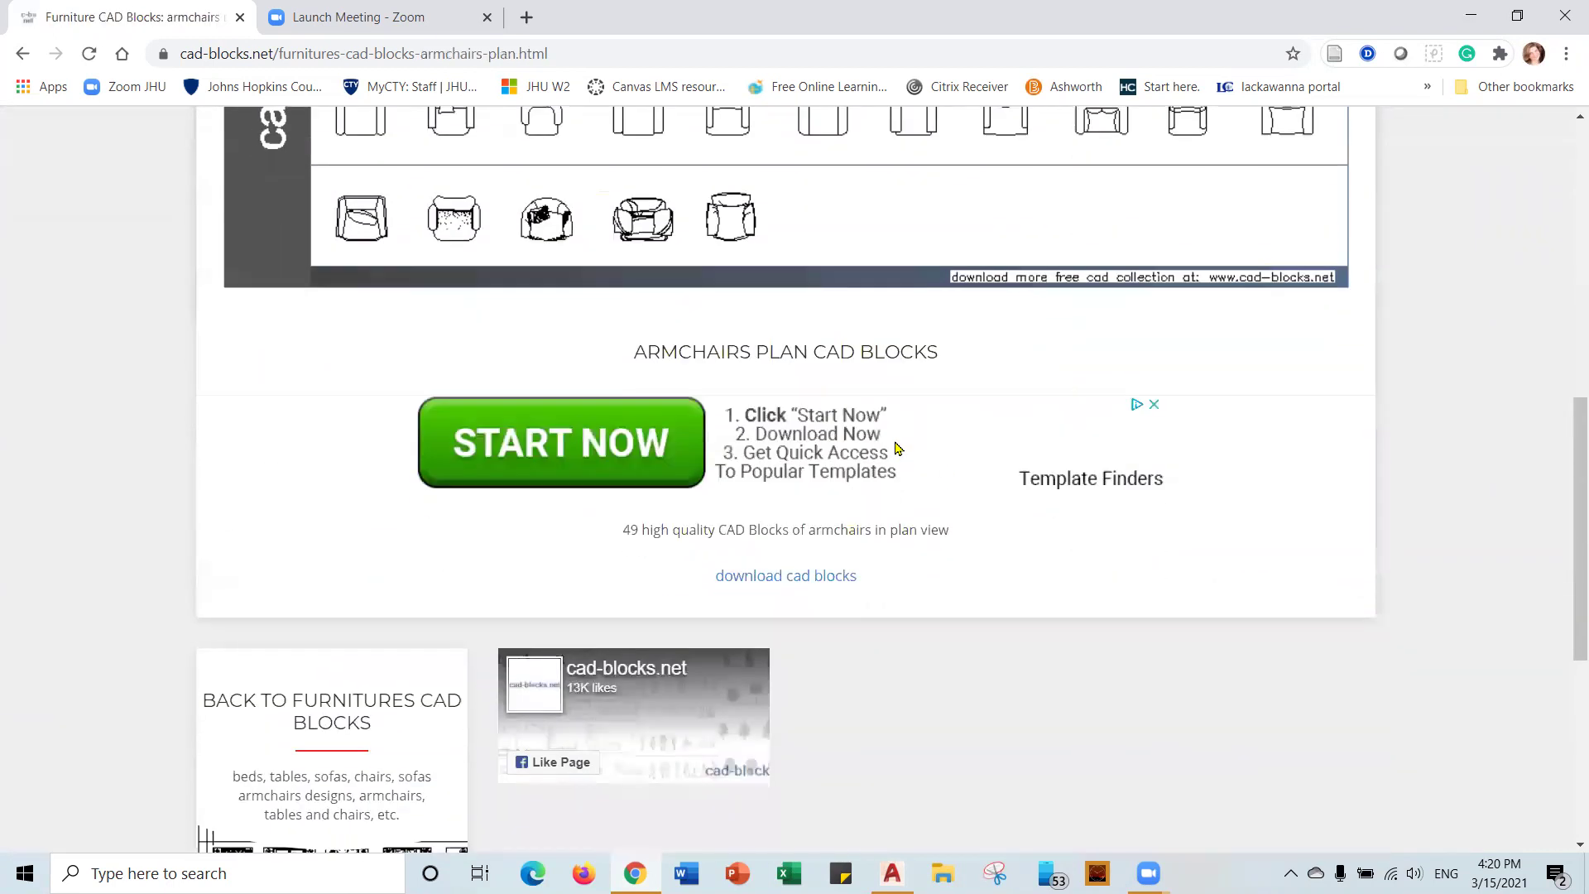
{"action": "left_click", "coordinate": [800, 577]}
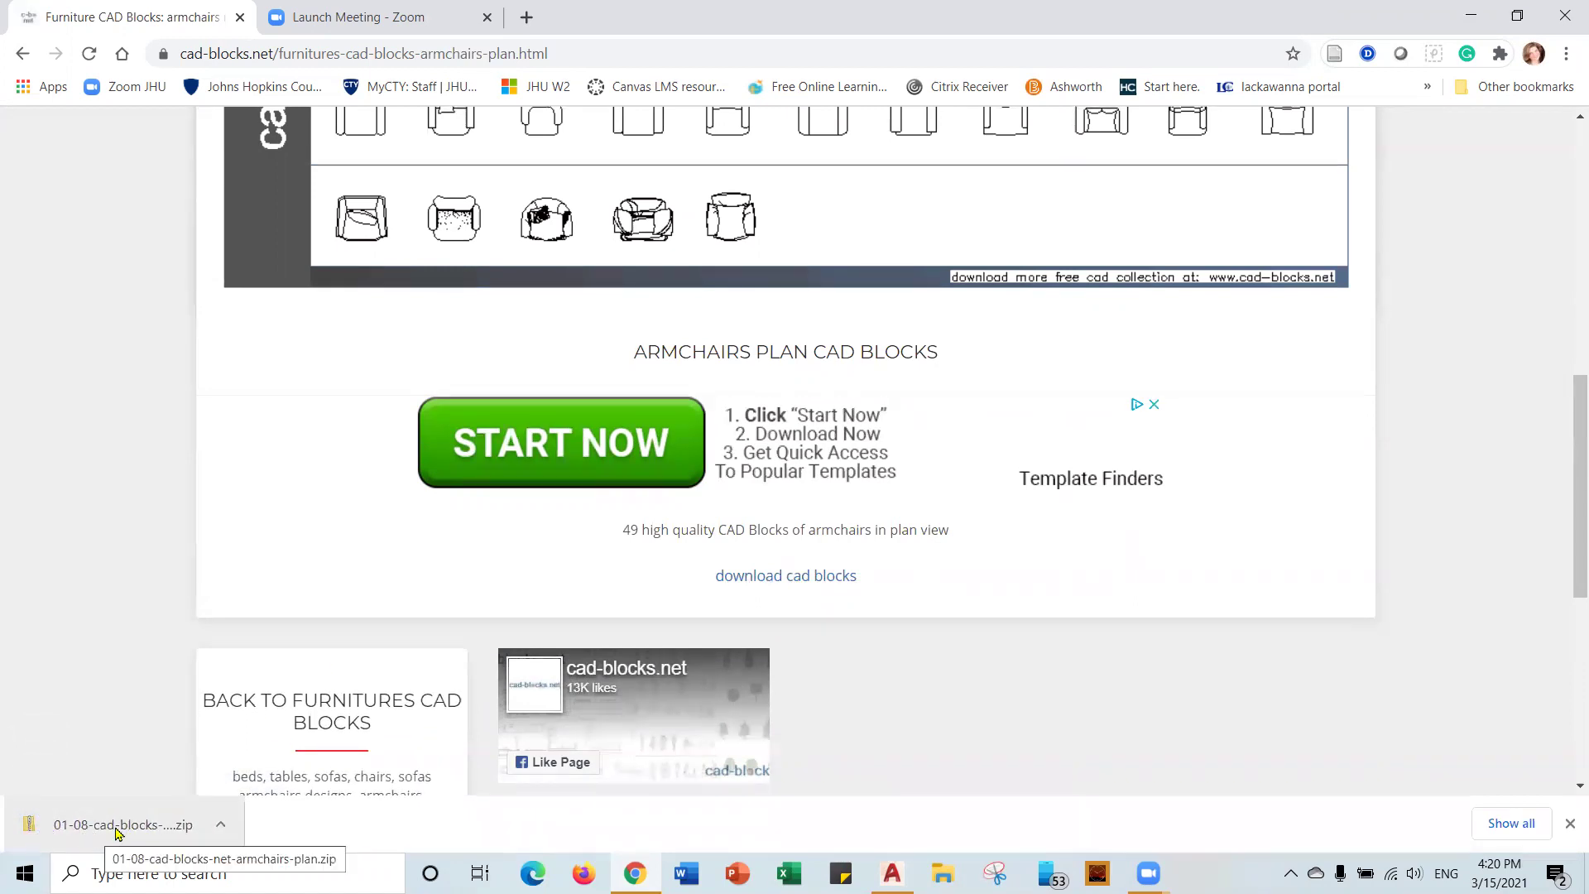
Extract 01-08-cad-blocks-net-armchairs-plan.zip to the Desktop and close both Explorer windows.
{"action": "left_click", "coordinate": [115, 827]}
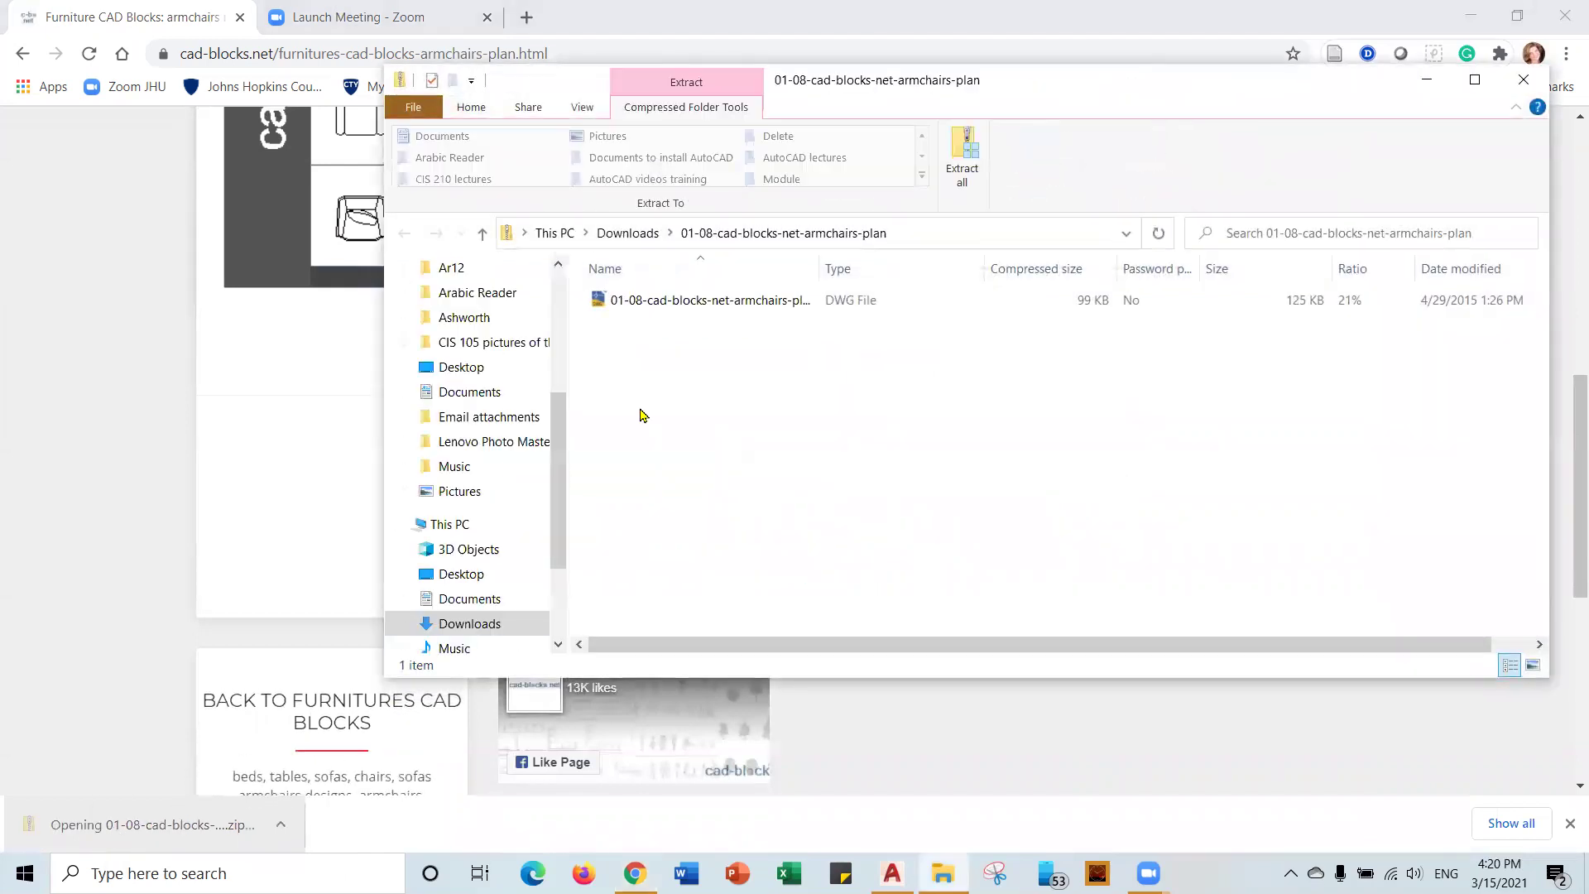
{"action": "left_click", "coordinate": [961, 158]}
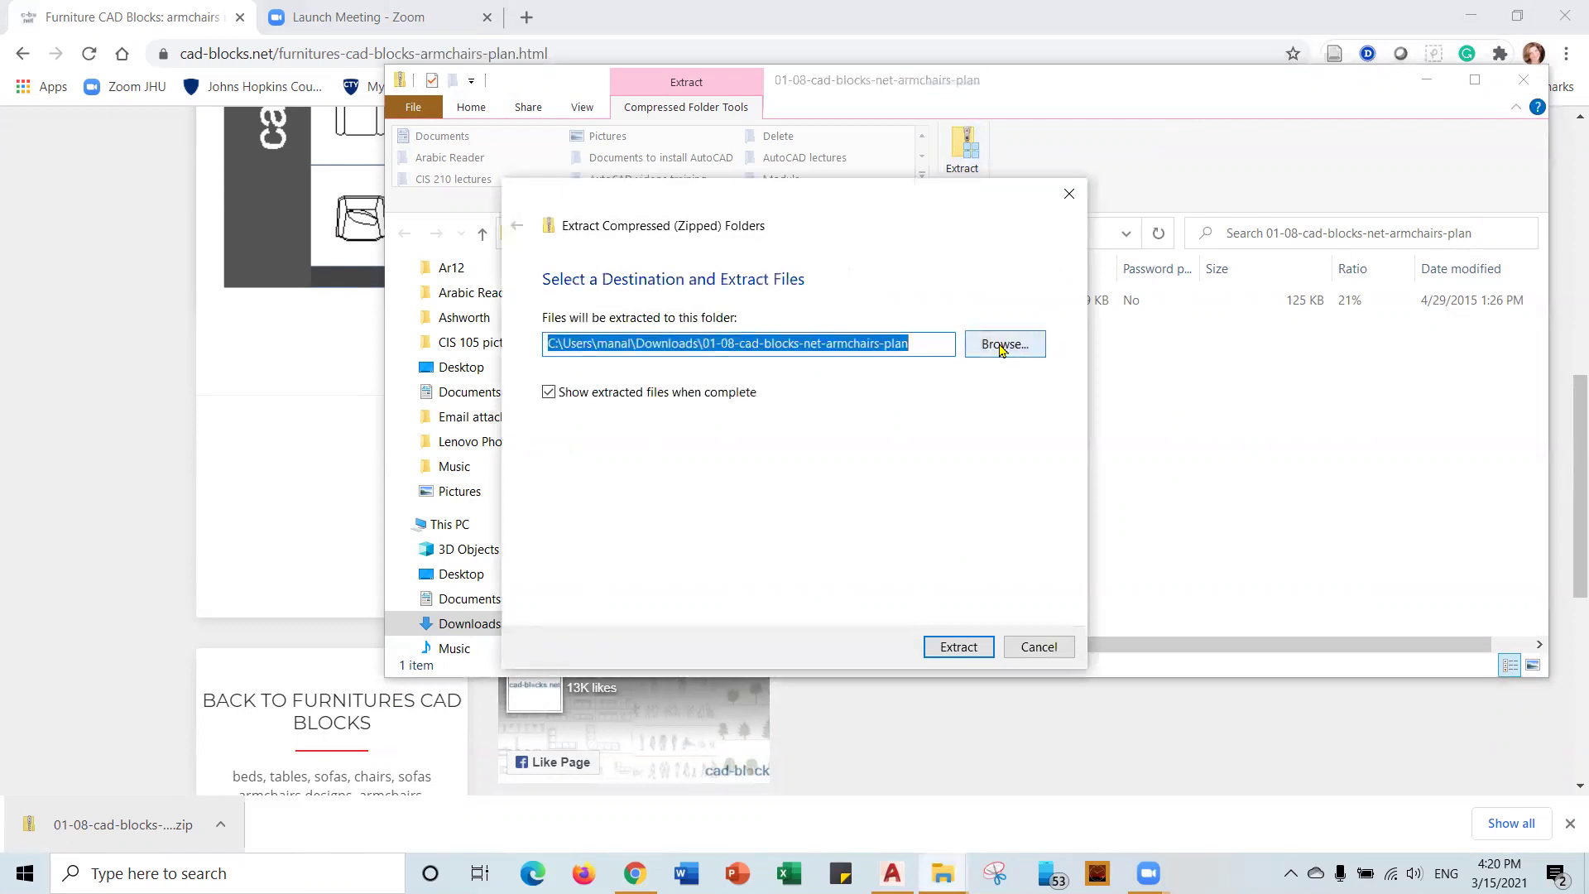
{"action": "left_click", "coordinate": [1001, 347]}
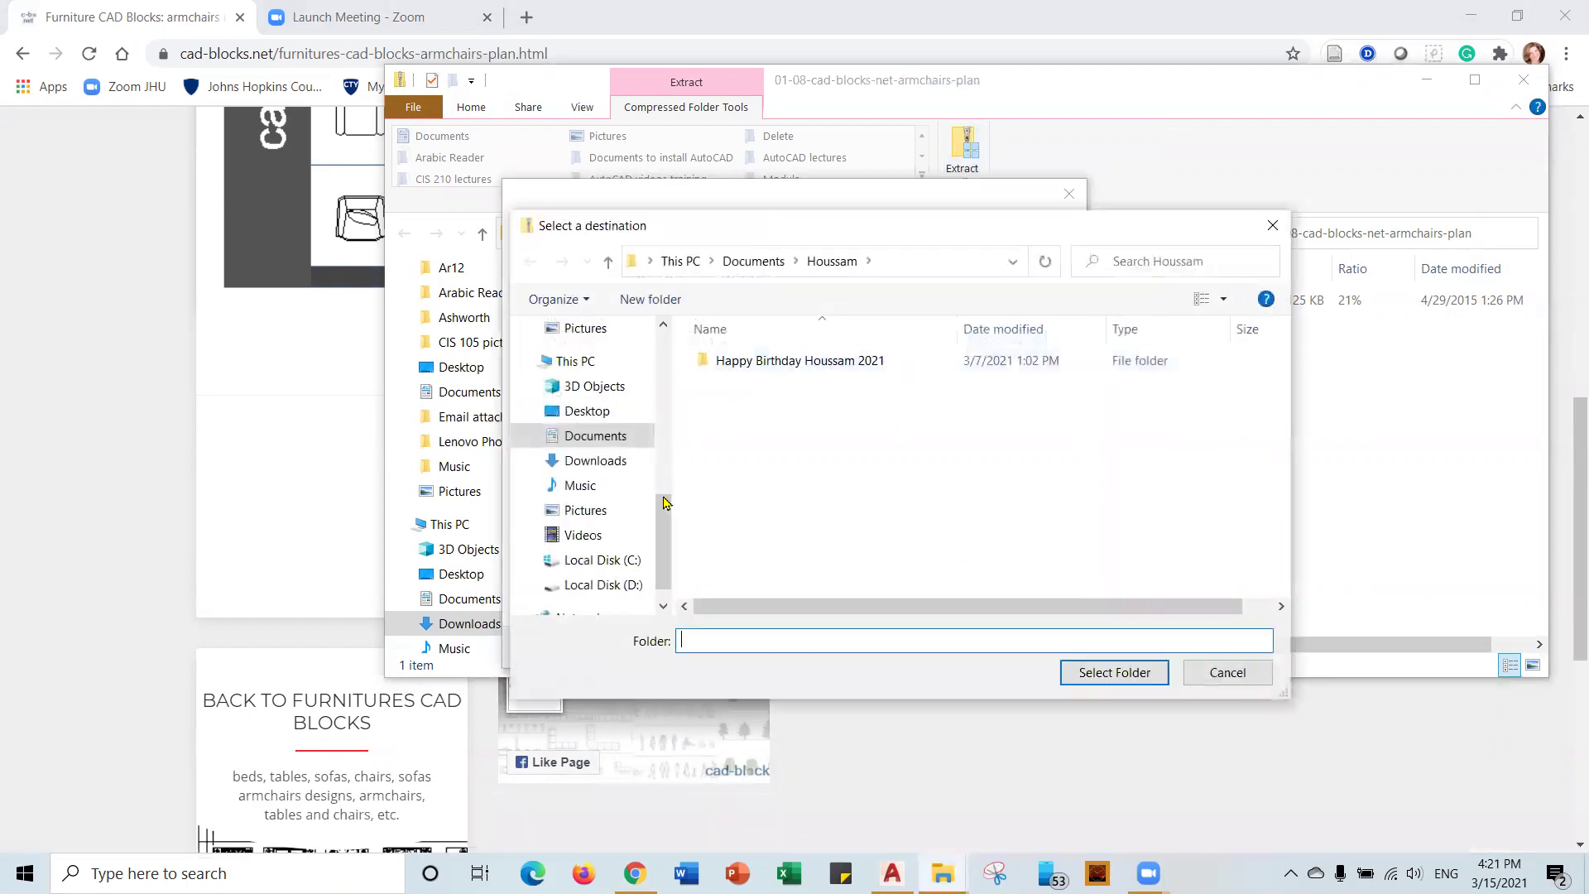
{"action": "scroll", "coordinate": [646, 352], "scroll_direction": "up", "scroll_amount": 2}
{"action": "left_click", "coordinate": [589, 369]}
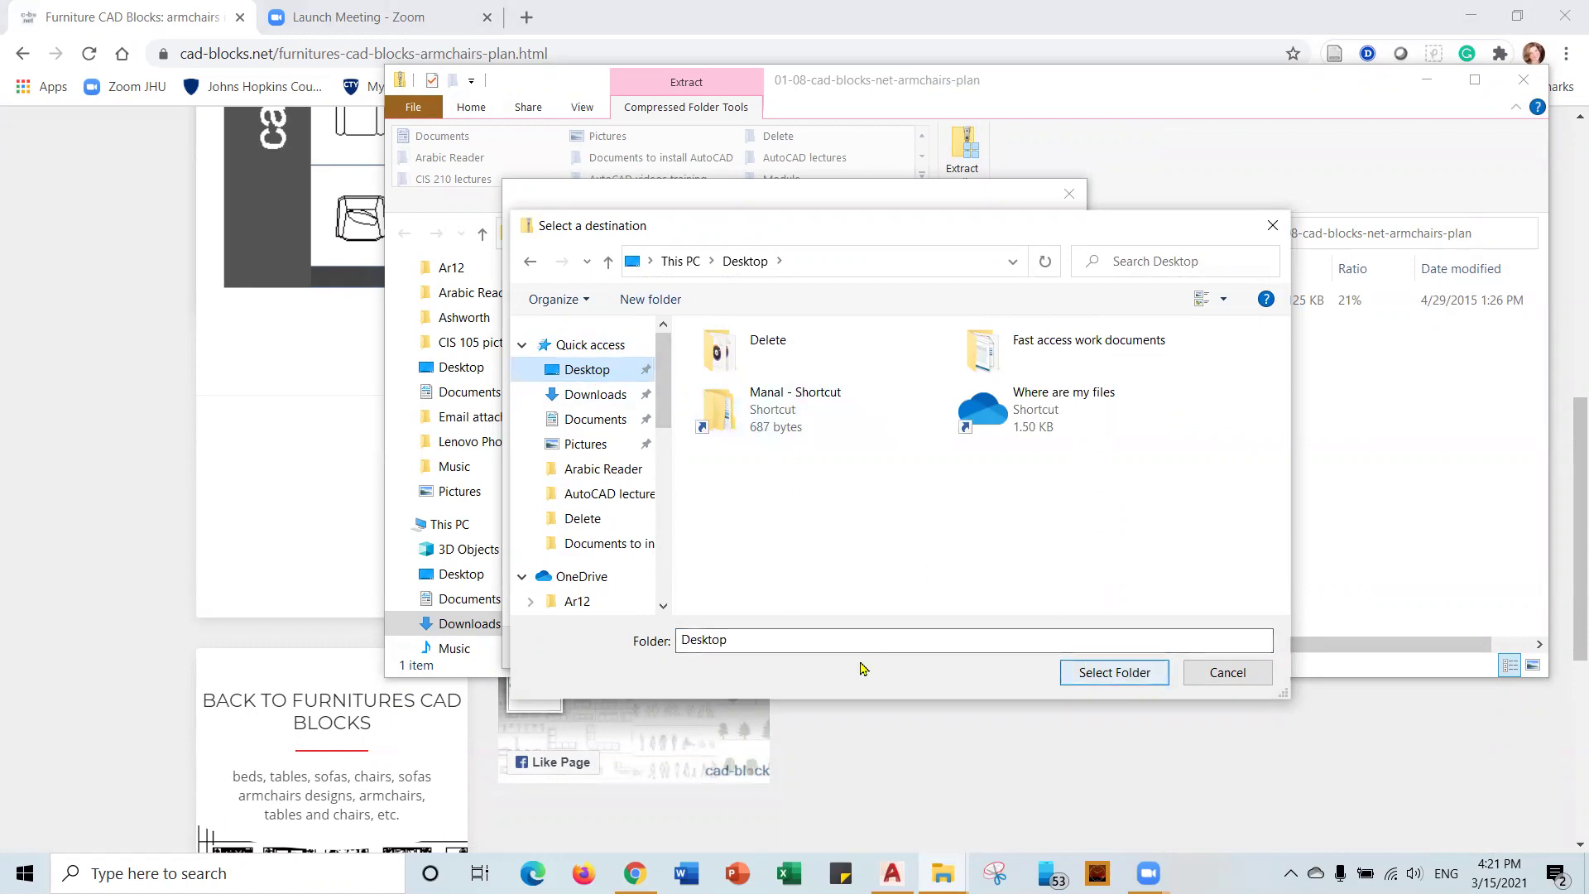
{"action": "left_click", "coordinate": [1126, 675]}
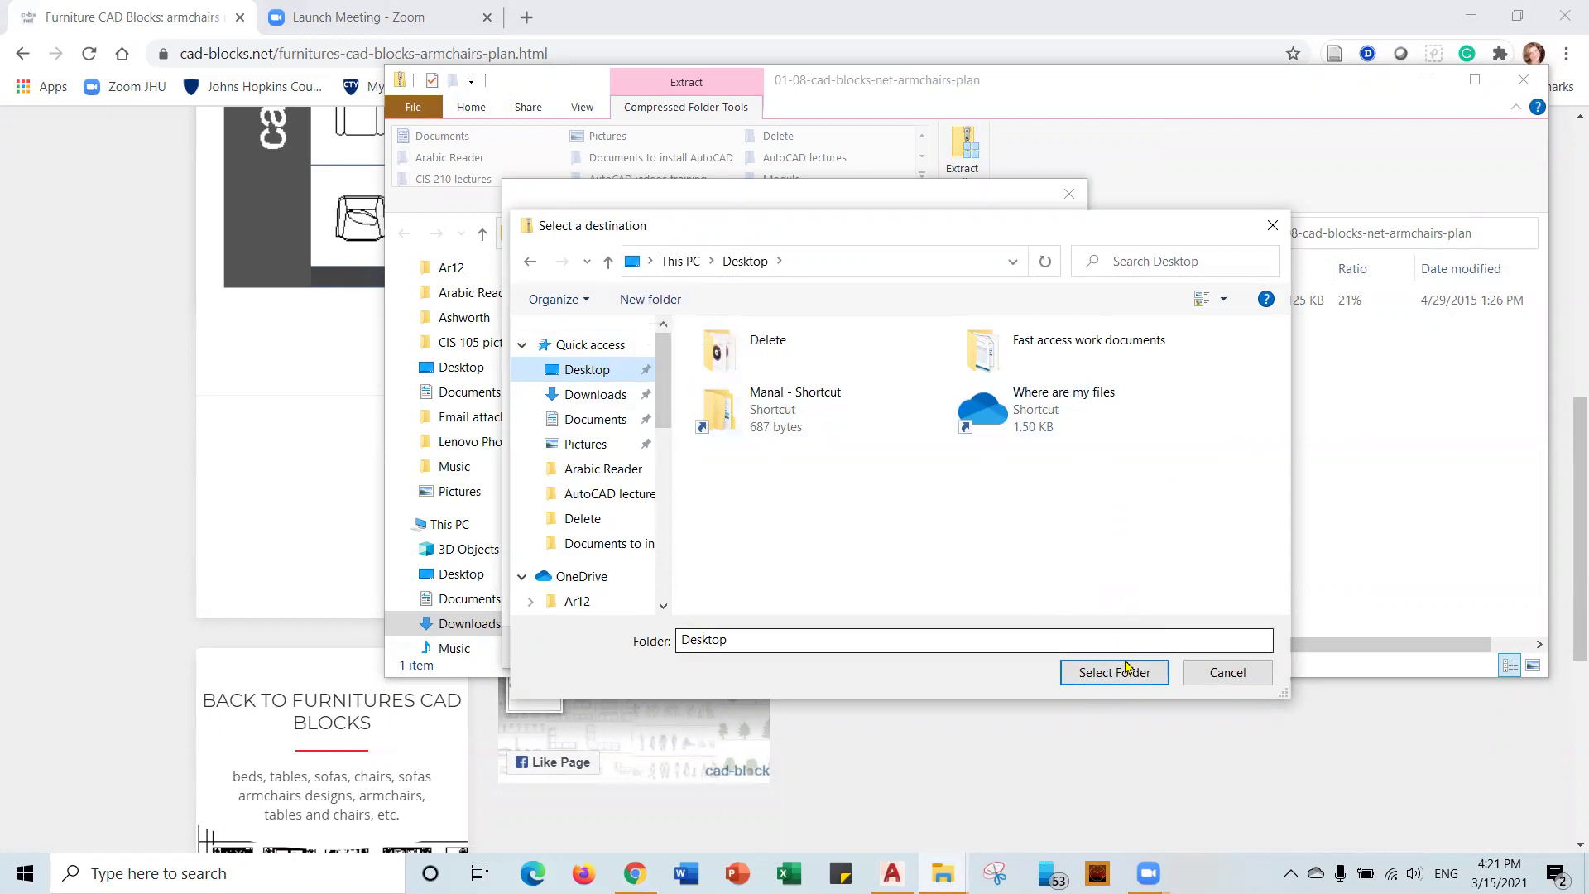
{"action": "left_click", "coordinate": [1088, 672]}
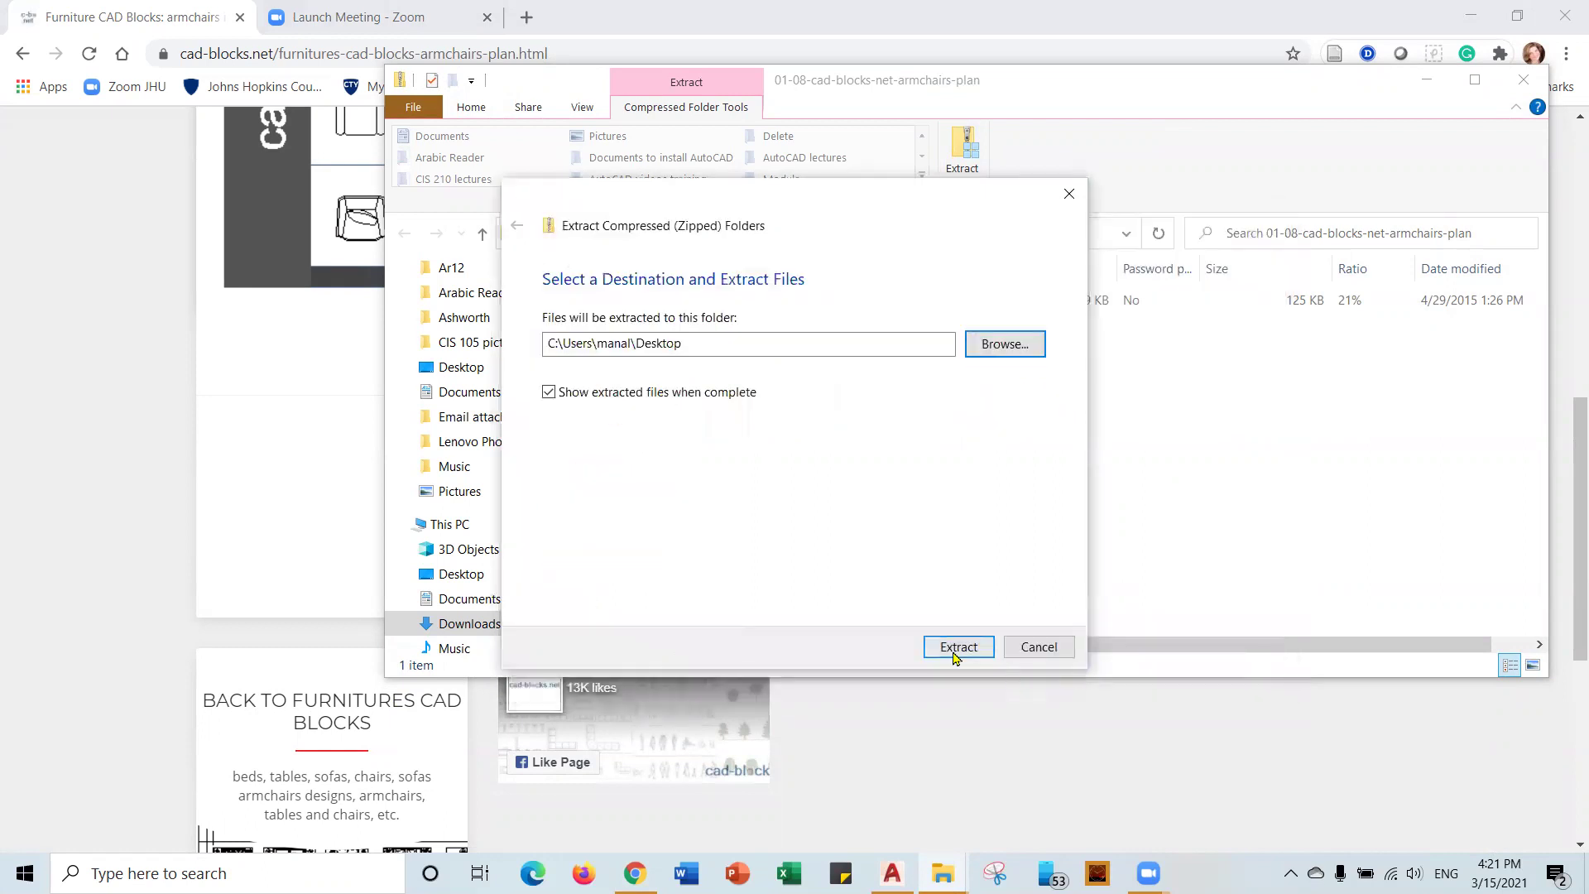
{"action": "left_click", "coordinate": [953, 650]}
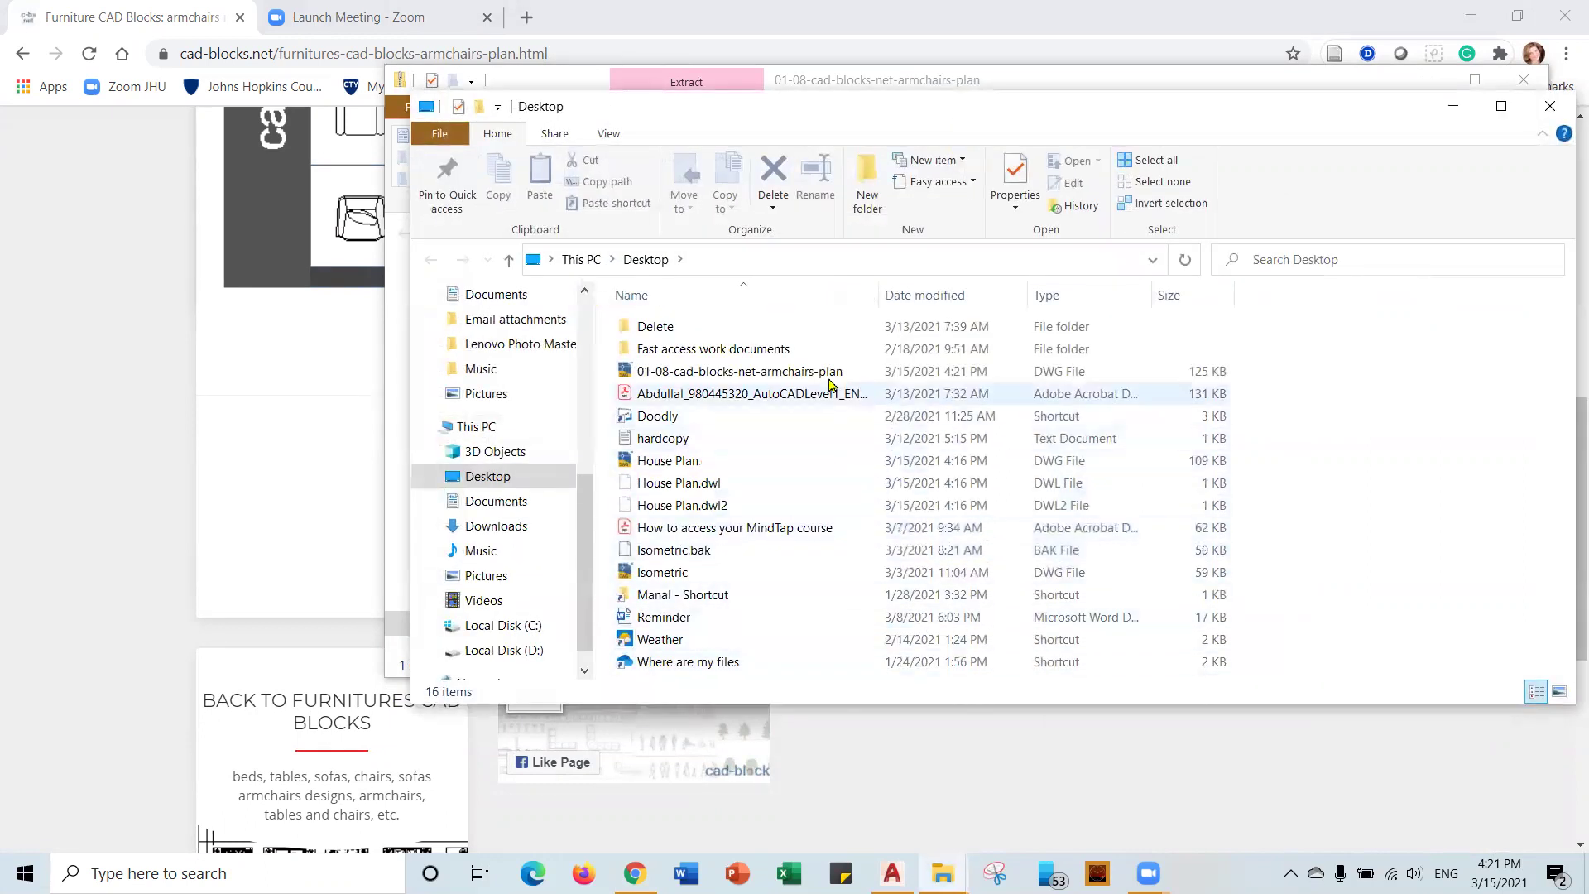
{"action": "left_click", "coordinate": [1550, 108]}
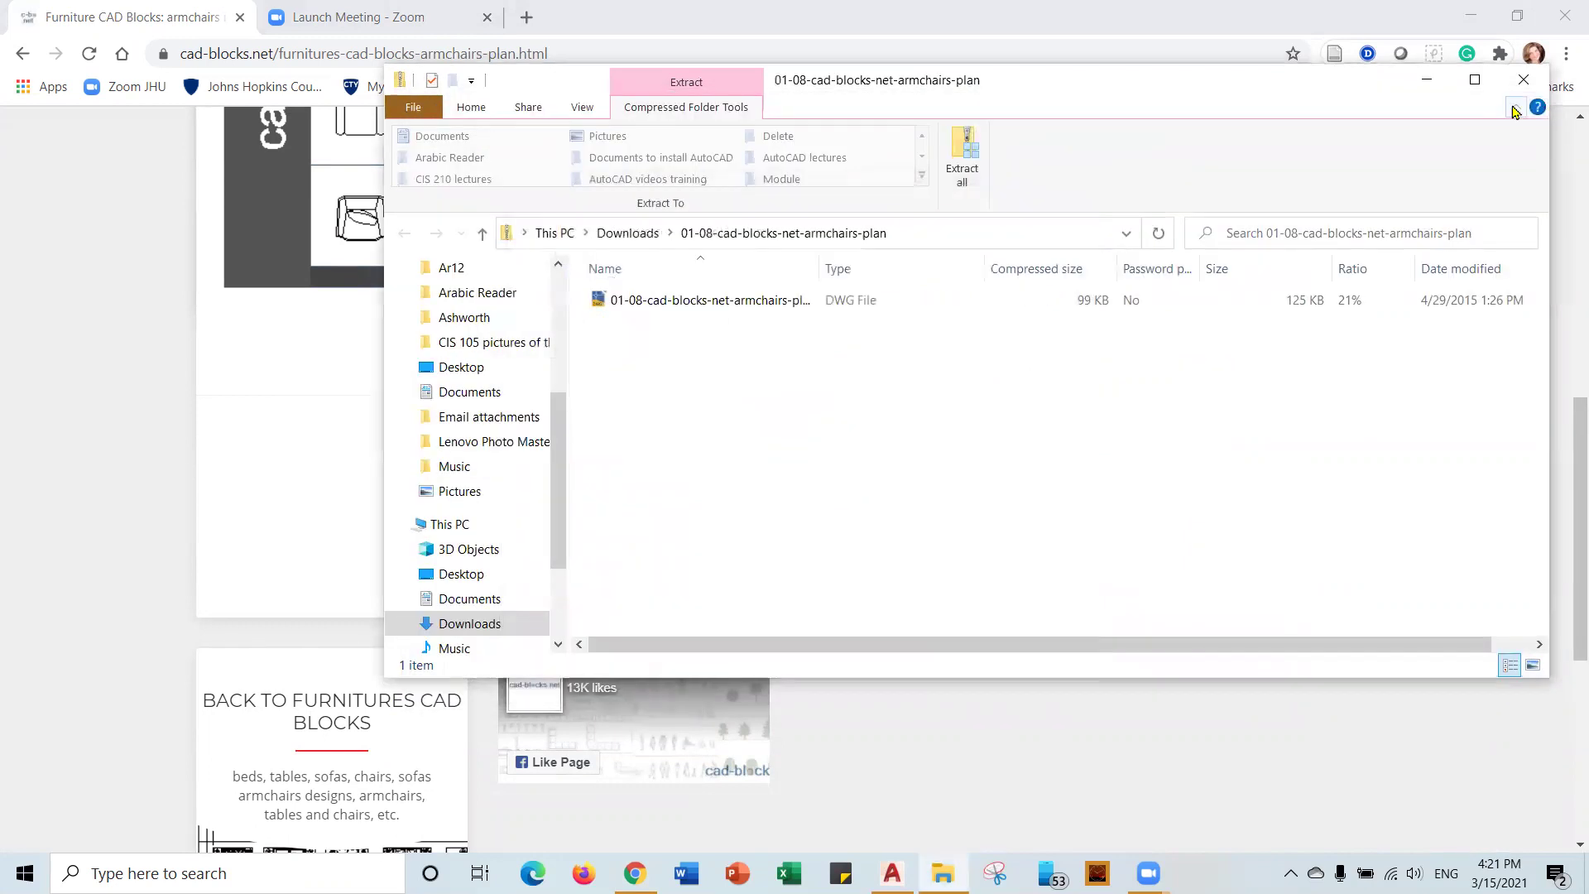
{"action": "left_click", "coordinate": [1524, 80]}
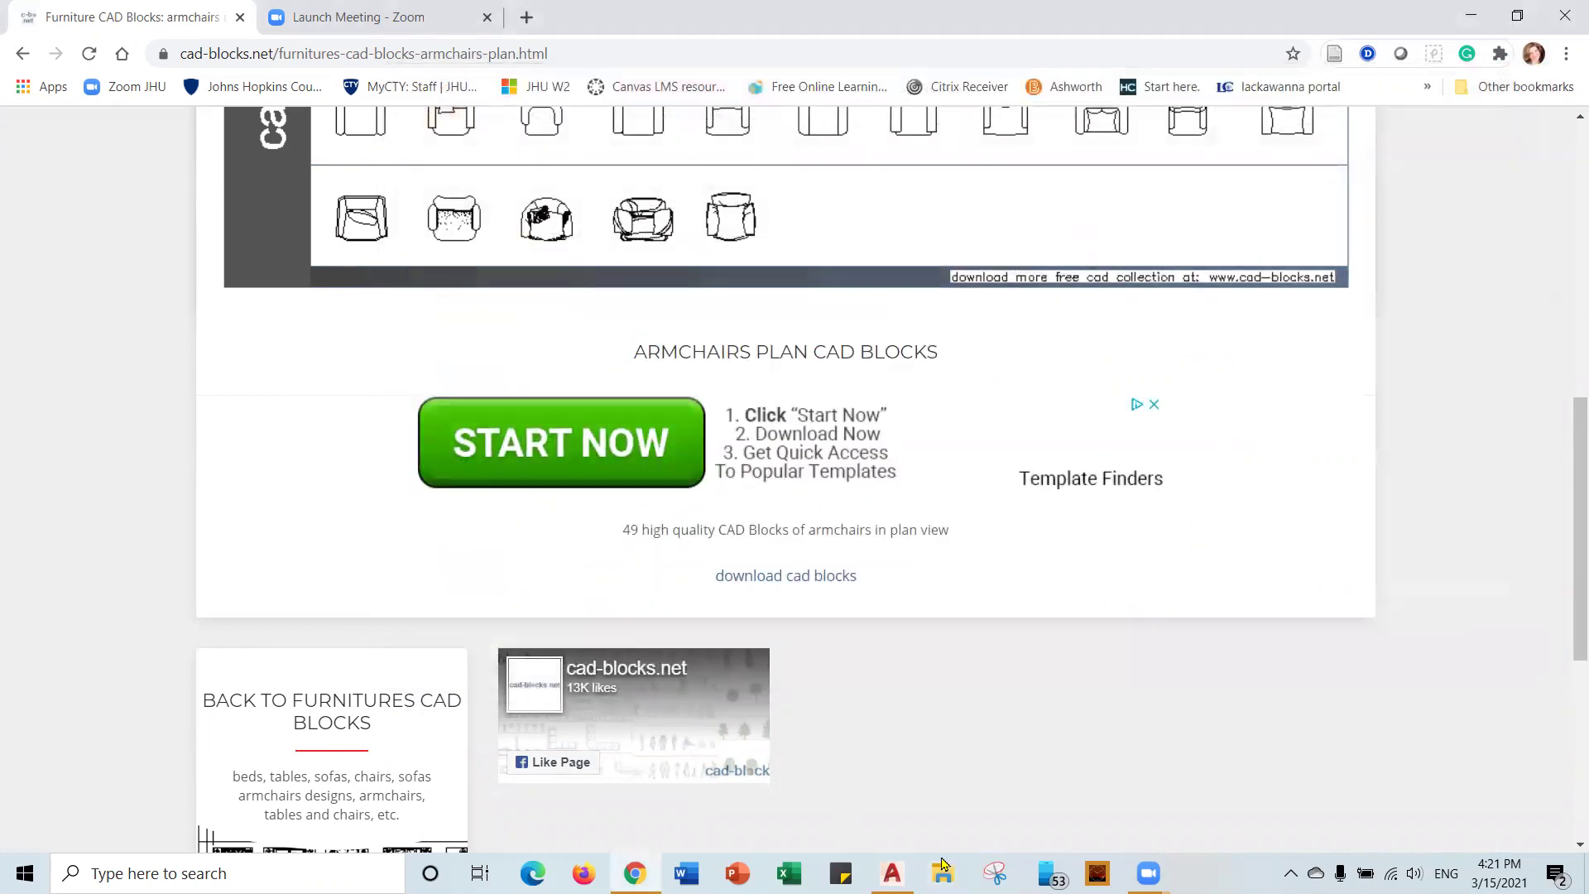
Return to the House Plan drawing and open Blocks from Libraries via the Insert tab's dropdown.
{"action": "left_click", "coordinate": [892, 873]}
{"action": "scroll", "coordinate": [1024, 434], "scroll_direction": "up", "scroll_amount": 2}
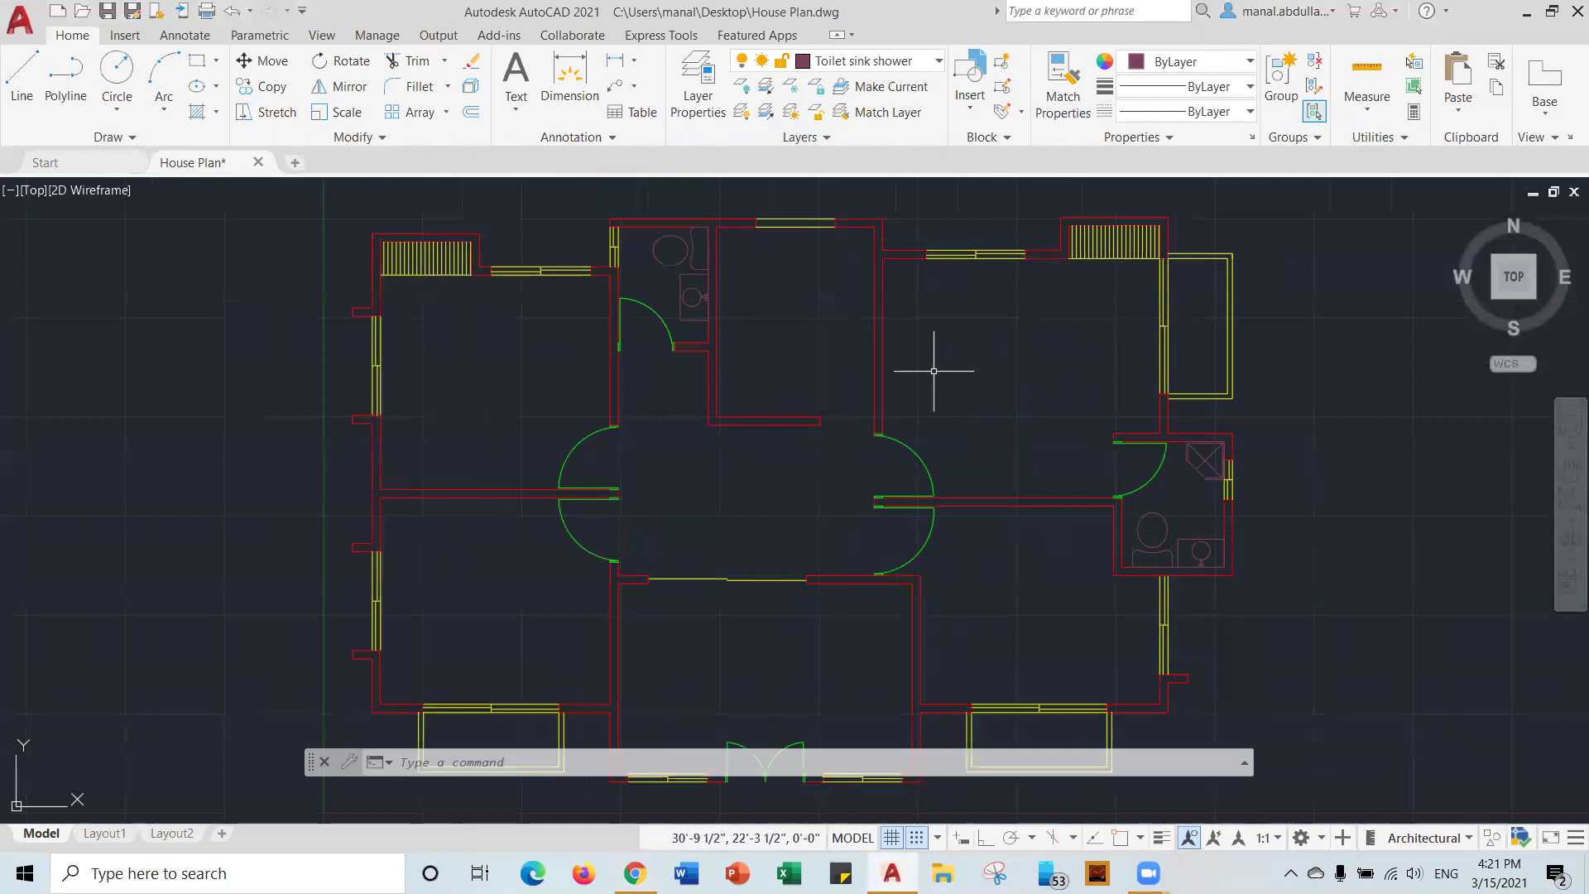
{"action": "left_click", "coordinate": [121, 36]}
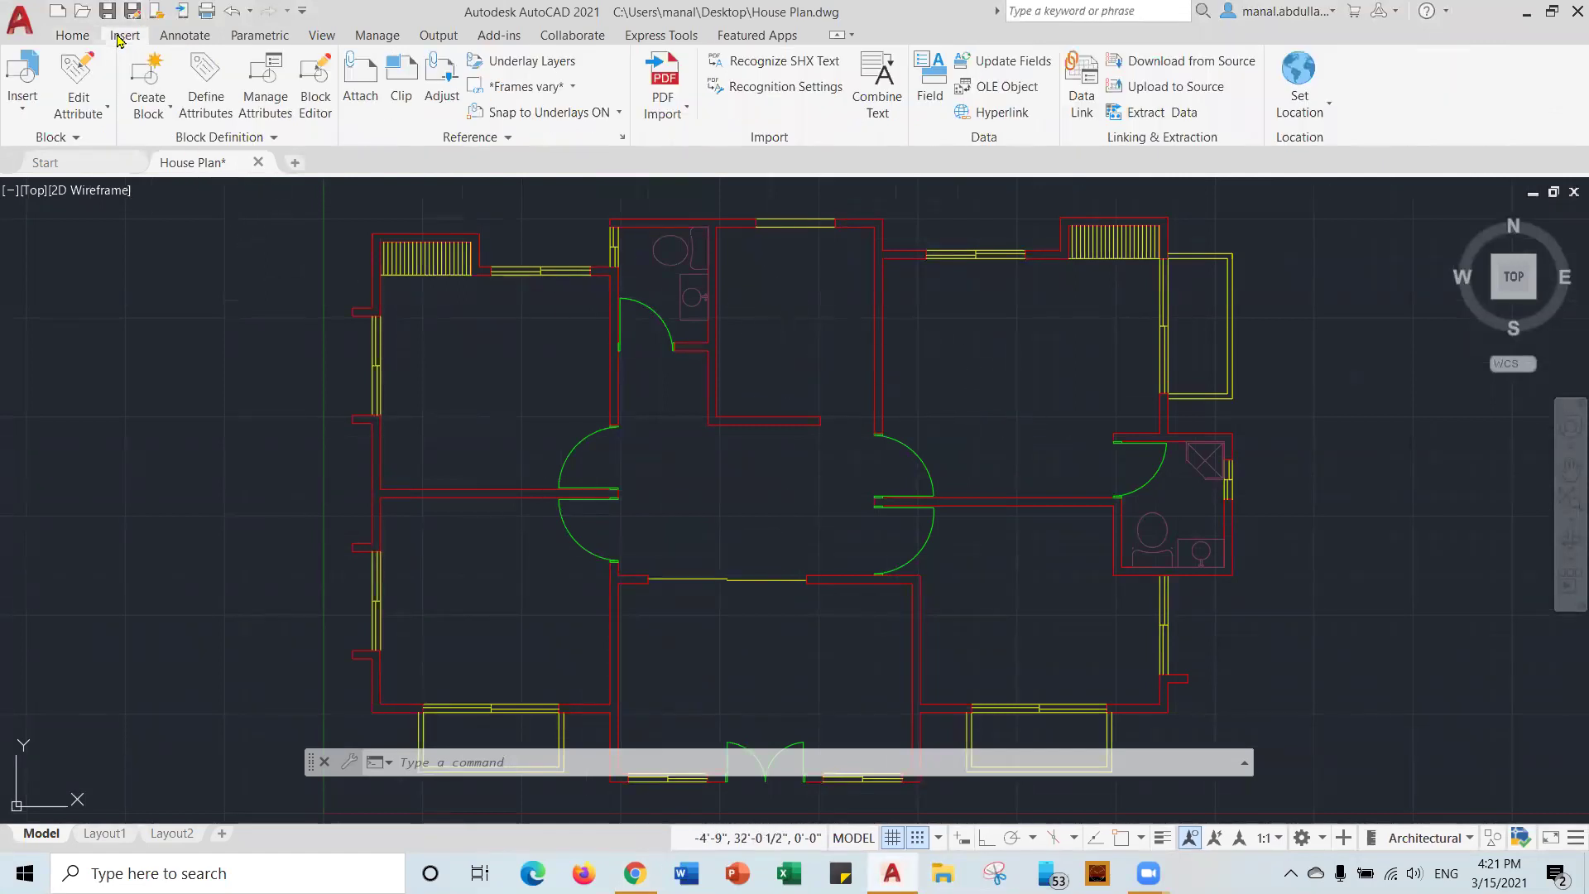
{"action": "left_click", "coordinate": [24, 112]}
{"action": "left_click", "coordinate": [24, 113]}
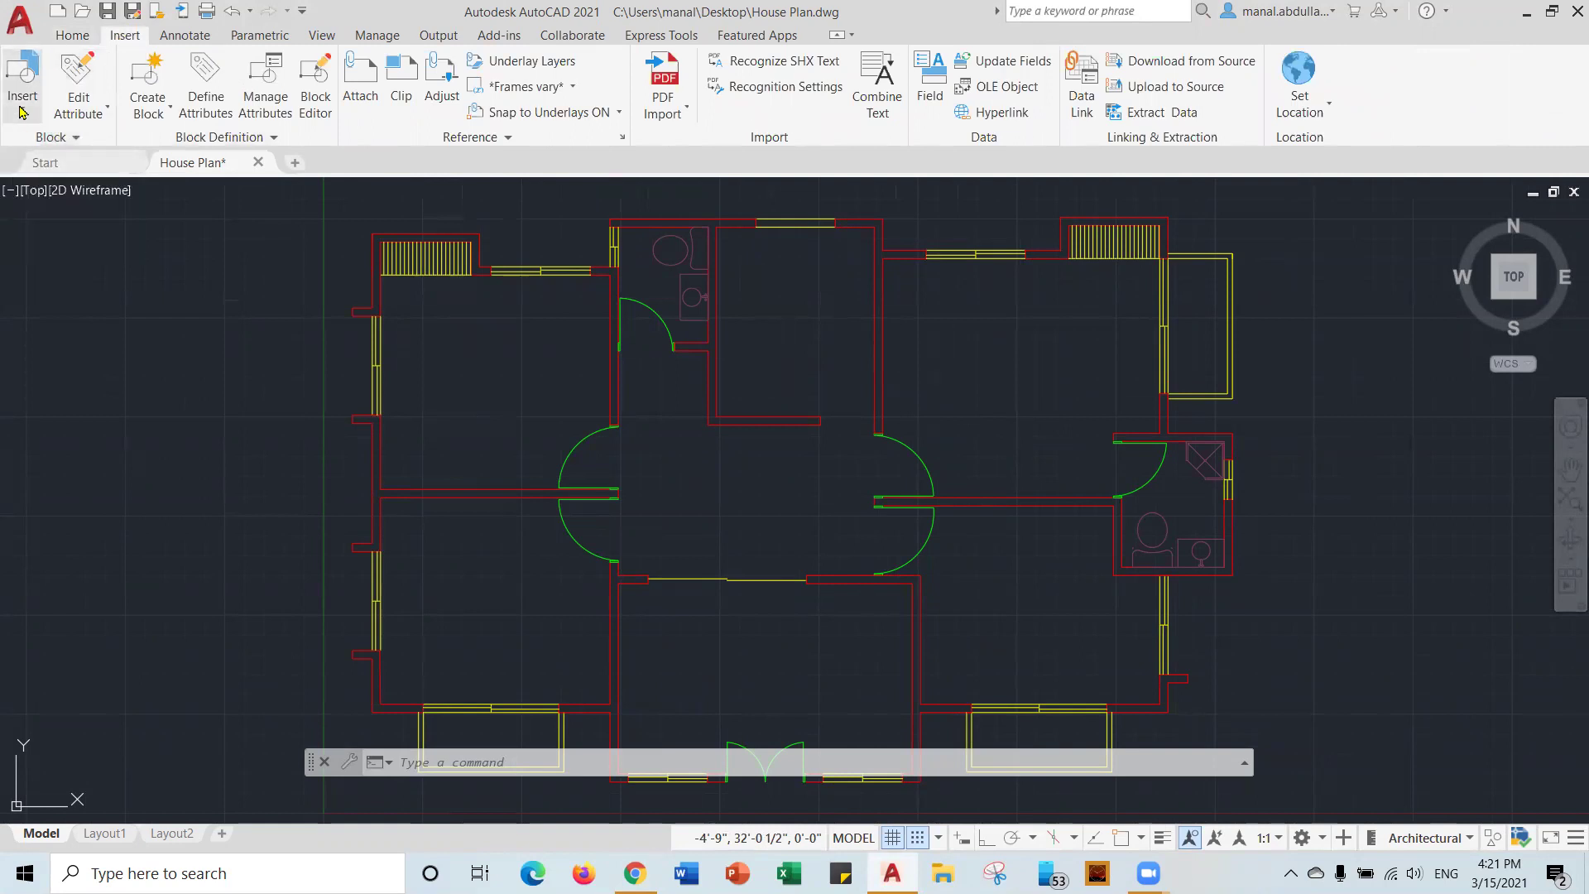
{"action": "left_click", "coordinate": [22, 112]}
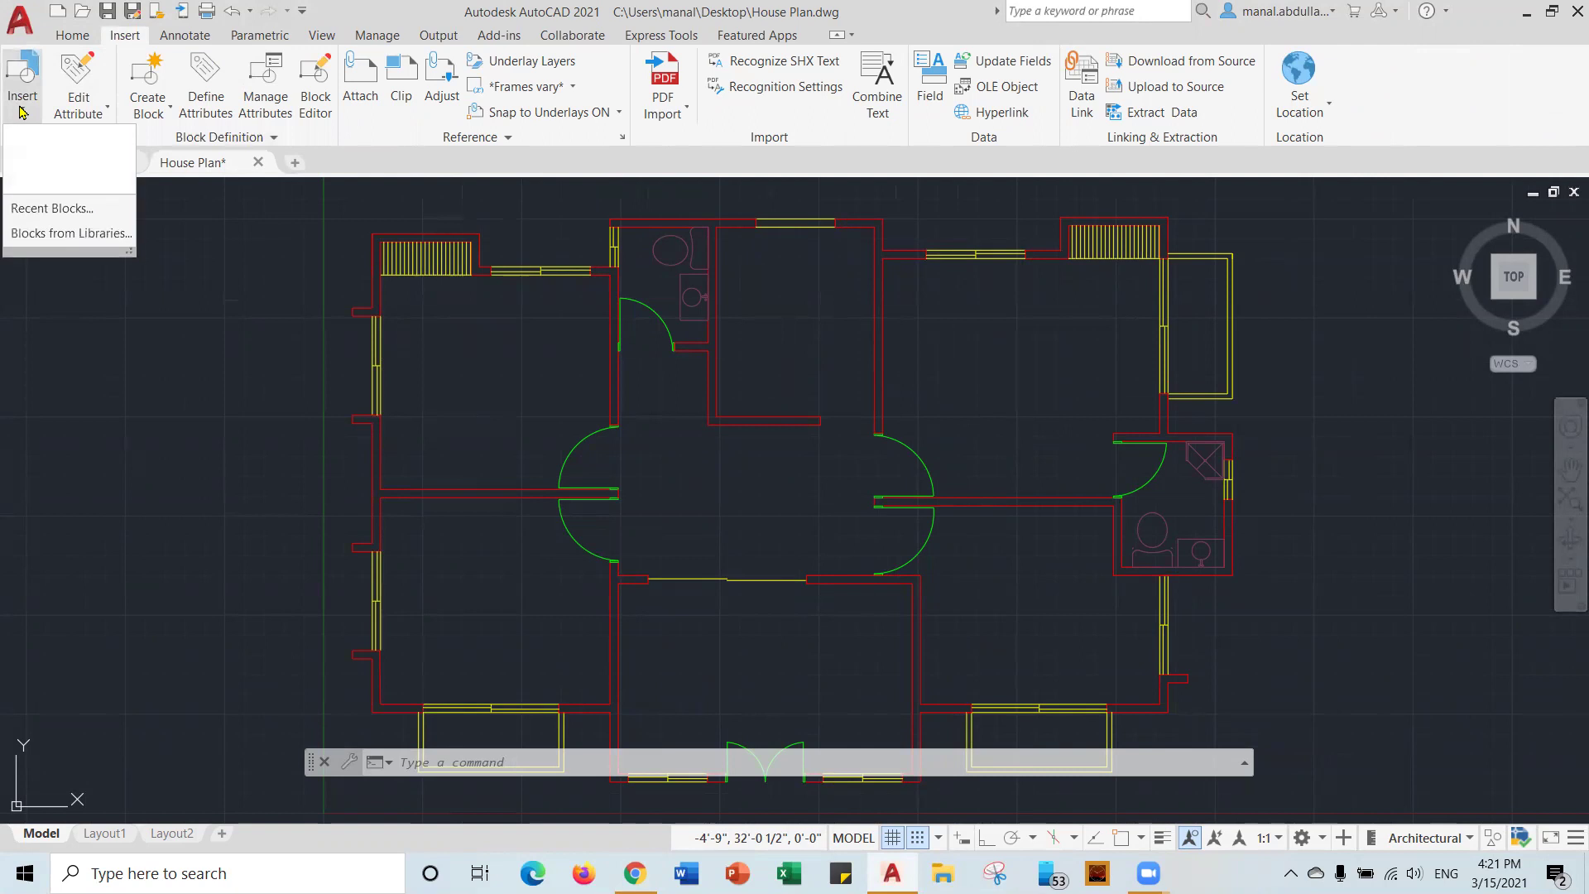
{"action": "left_click", "coordinate": [72, 233]}
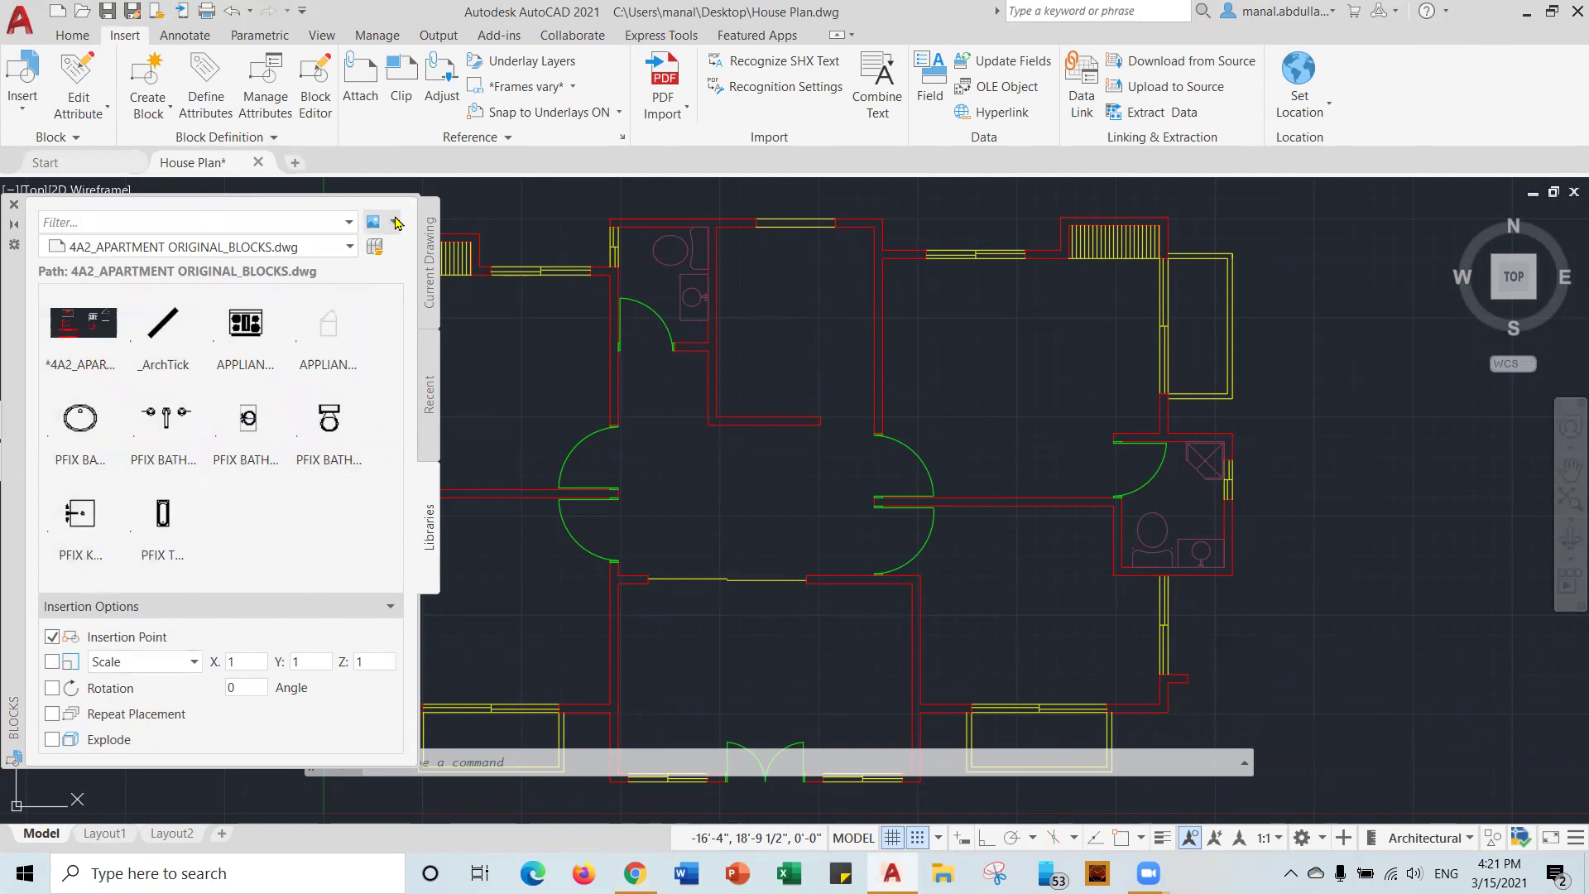
Load 01-08-cad-blocks-net-armchairs-plan.dwg from the Desktop into the Blocks palette library.
{"action": "left_click", "coordinate": [375, 250]}
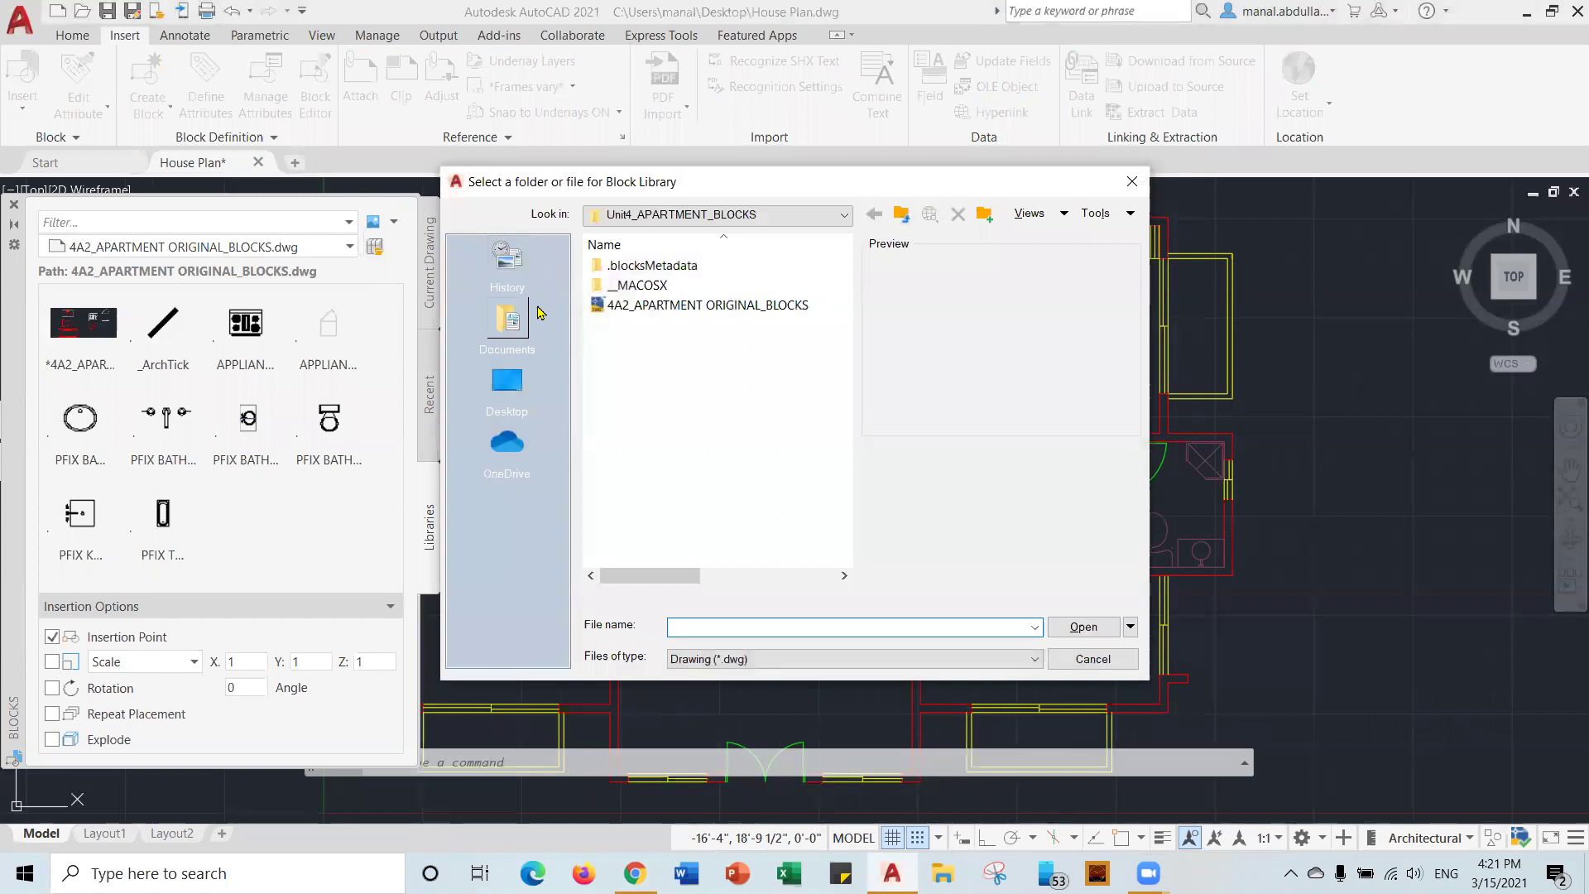
{"action": "left_click", "coordinate": [517, 382]}
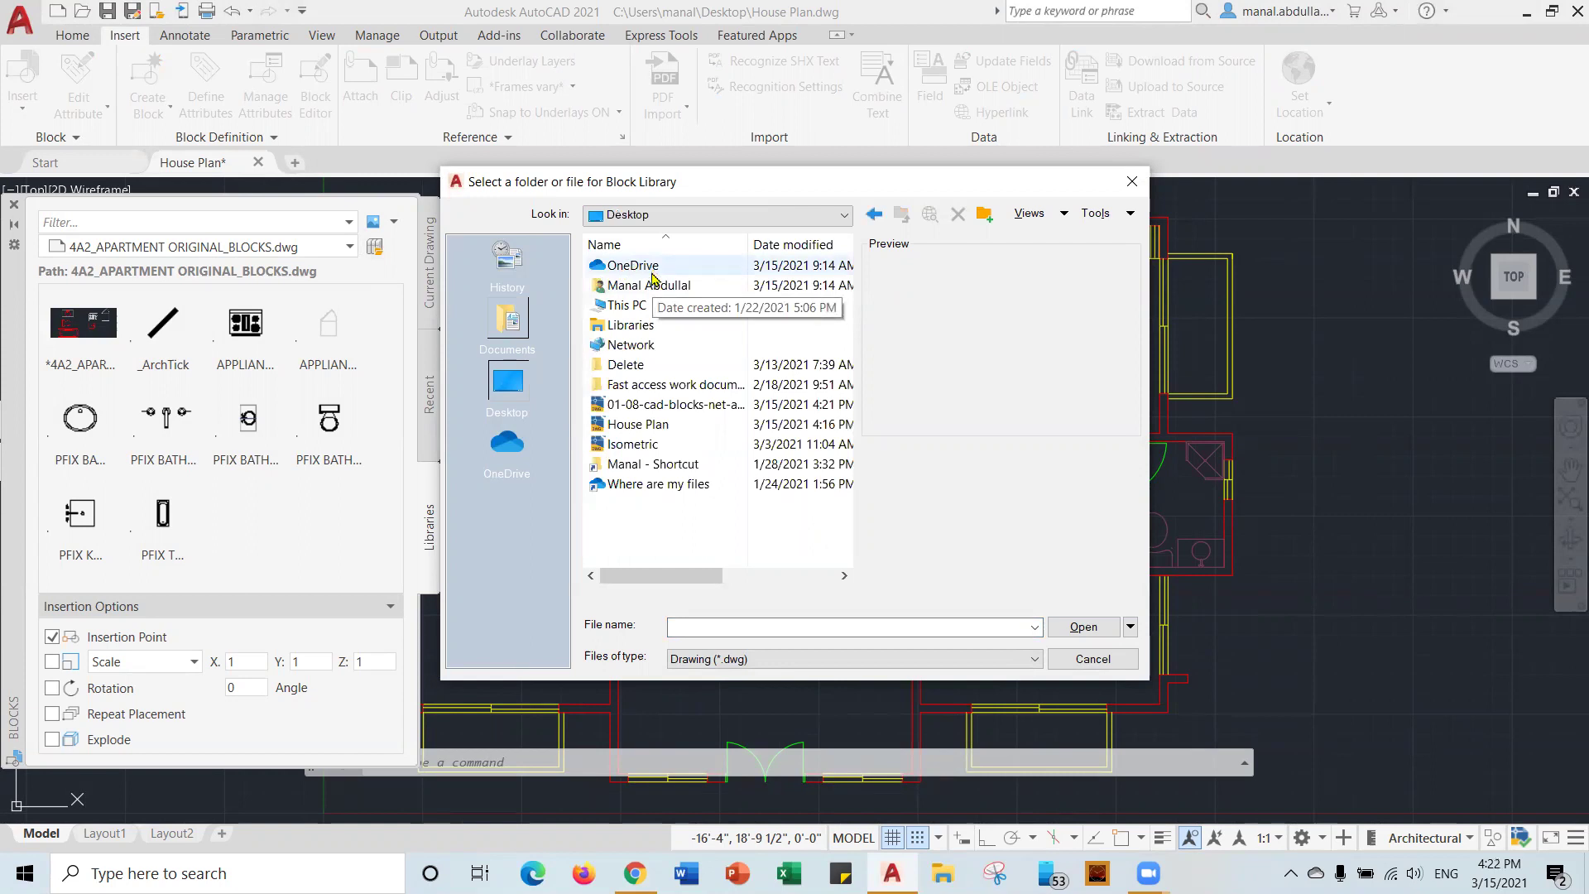
{"action": "left_click", "coordinate": [629, 406]}
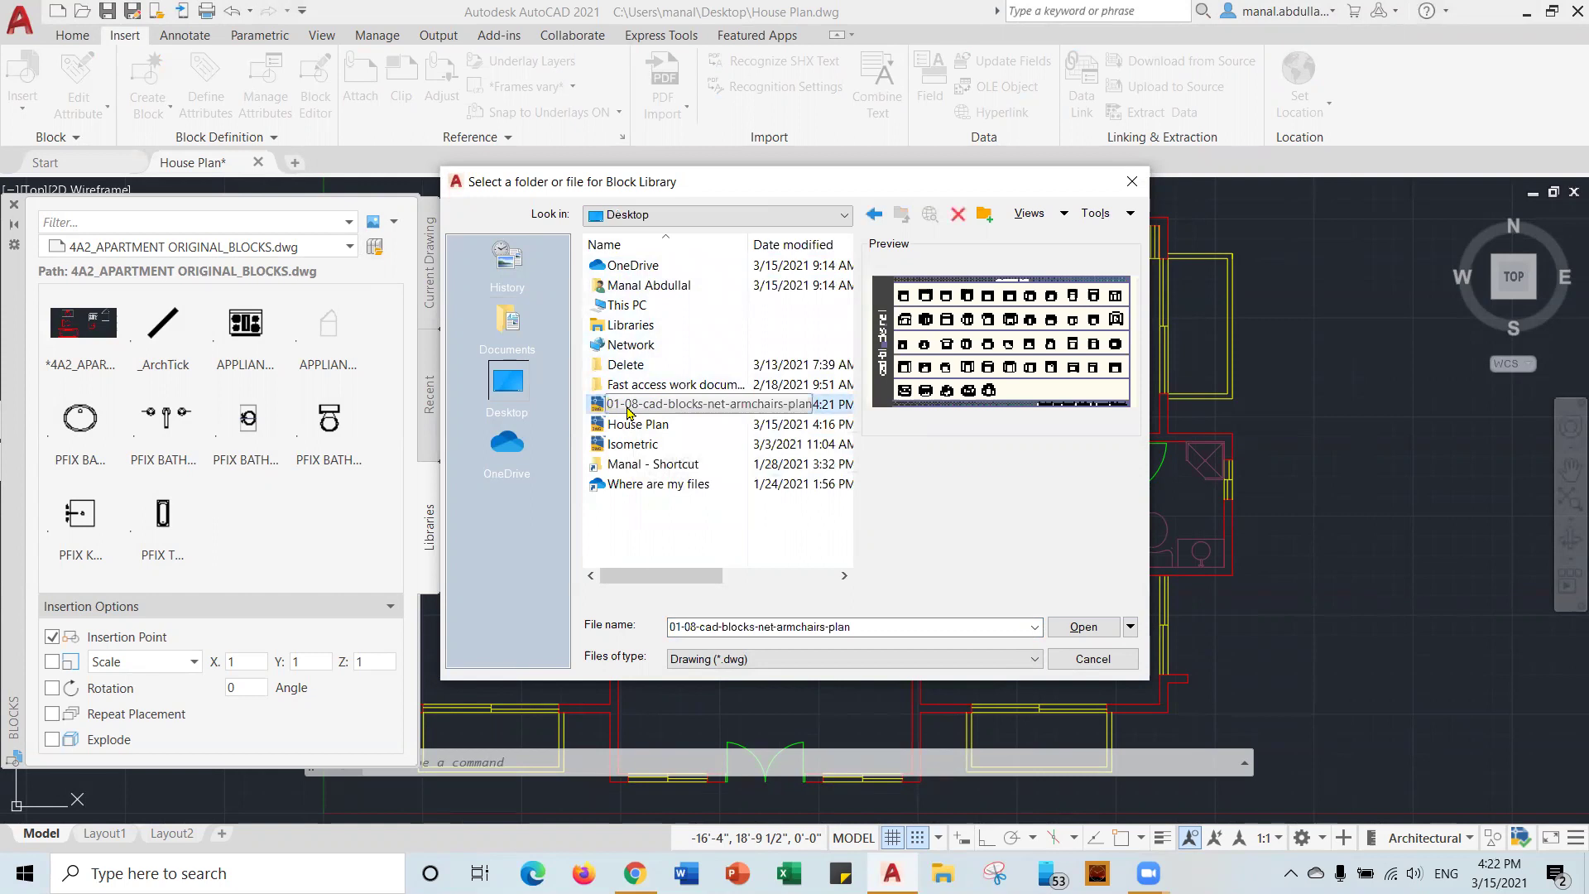
{"action": "left_click", "coordinate": [1082, 628]}
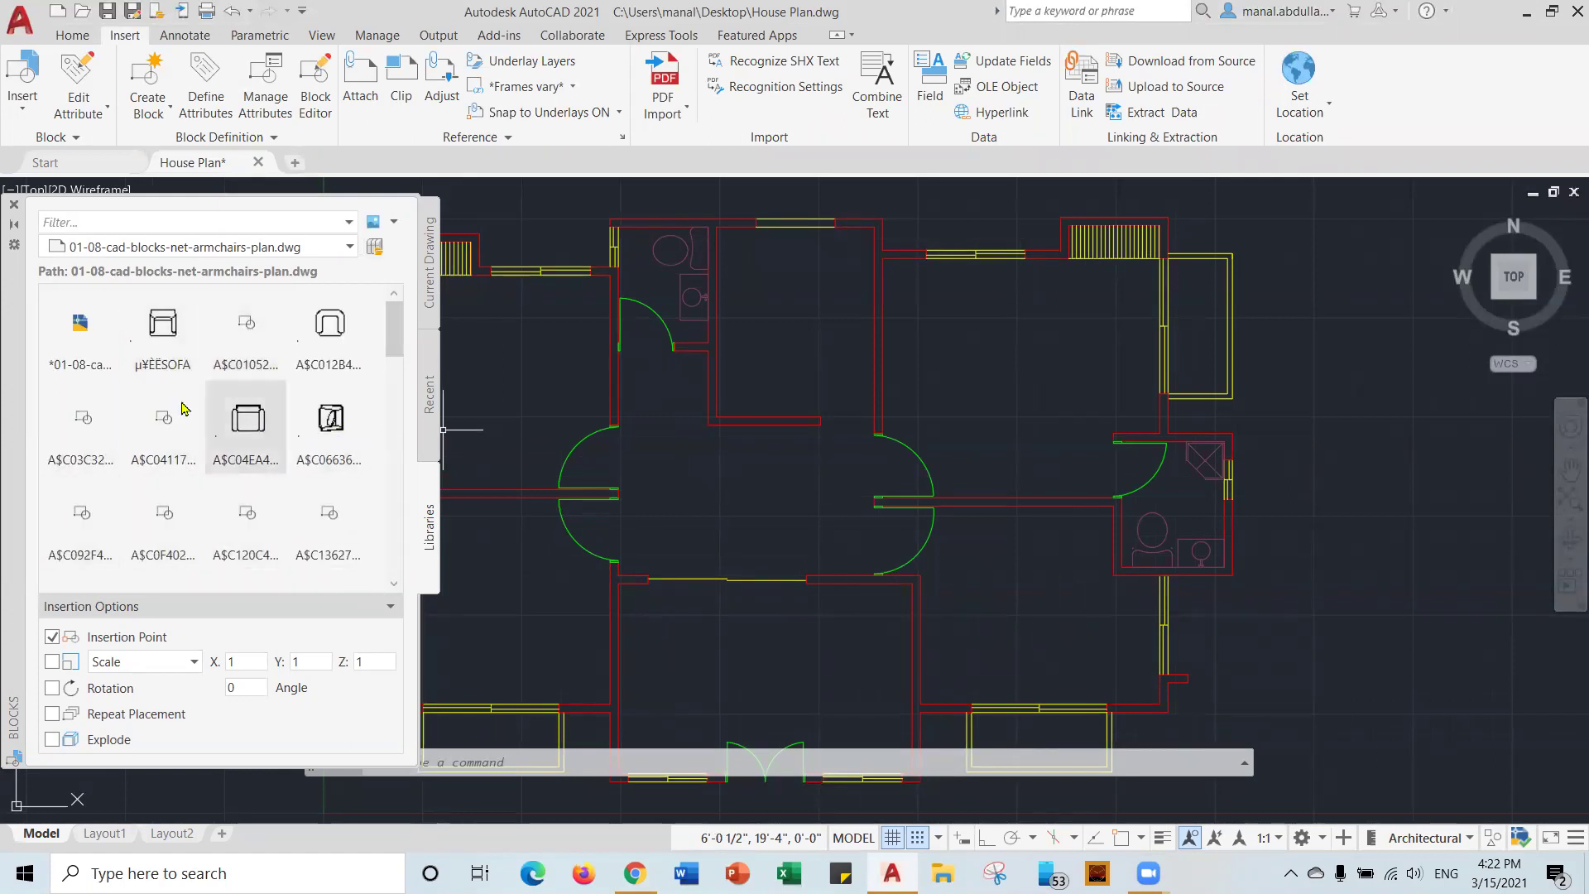
Drag the rounded armchair block A$C012B424C into the upper-right room.
{"action": "mouse_move", "coordinate": [136, 507]}
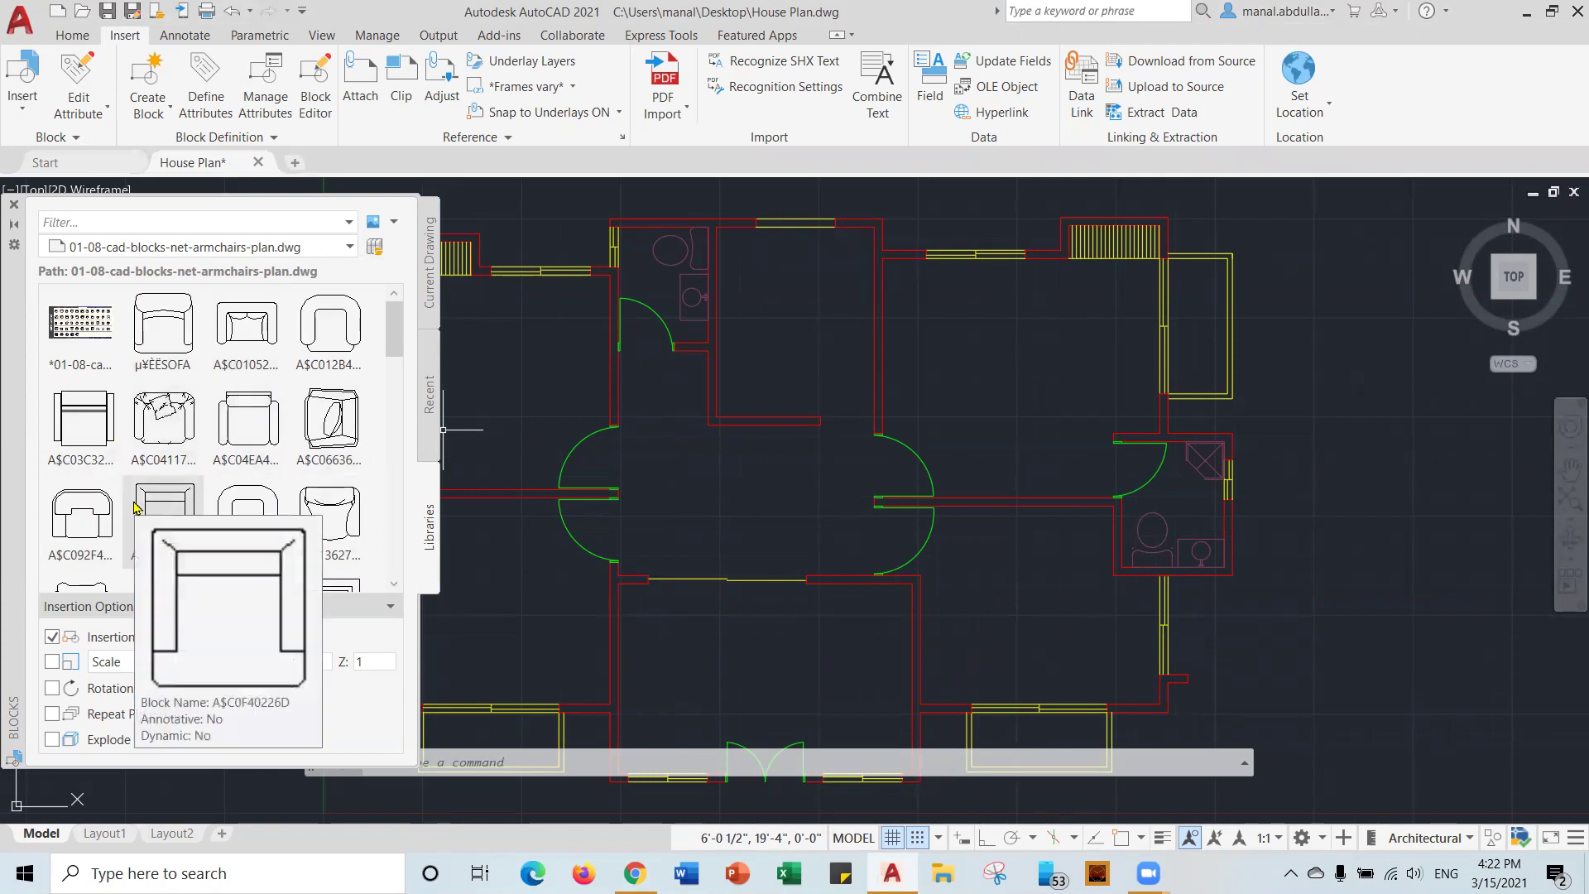
{"action": "mouse_move", "coordinate": [306, 439]}
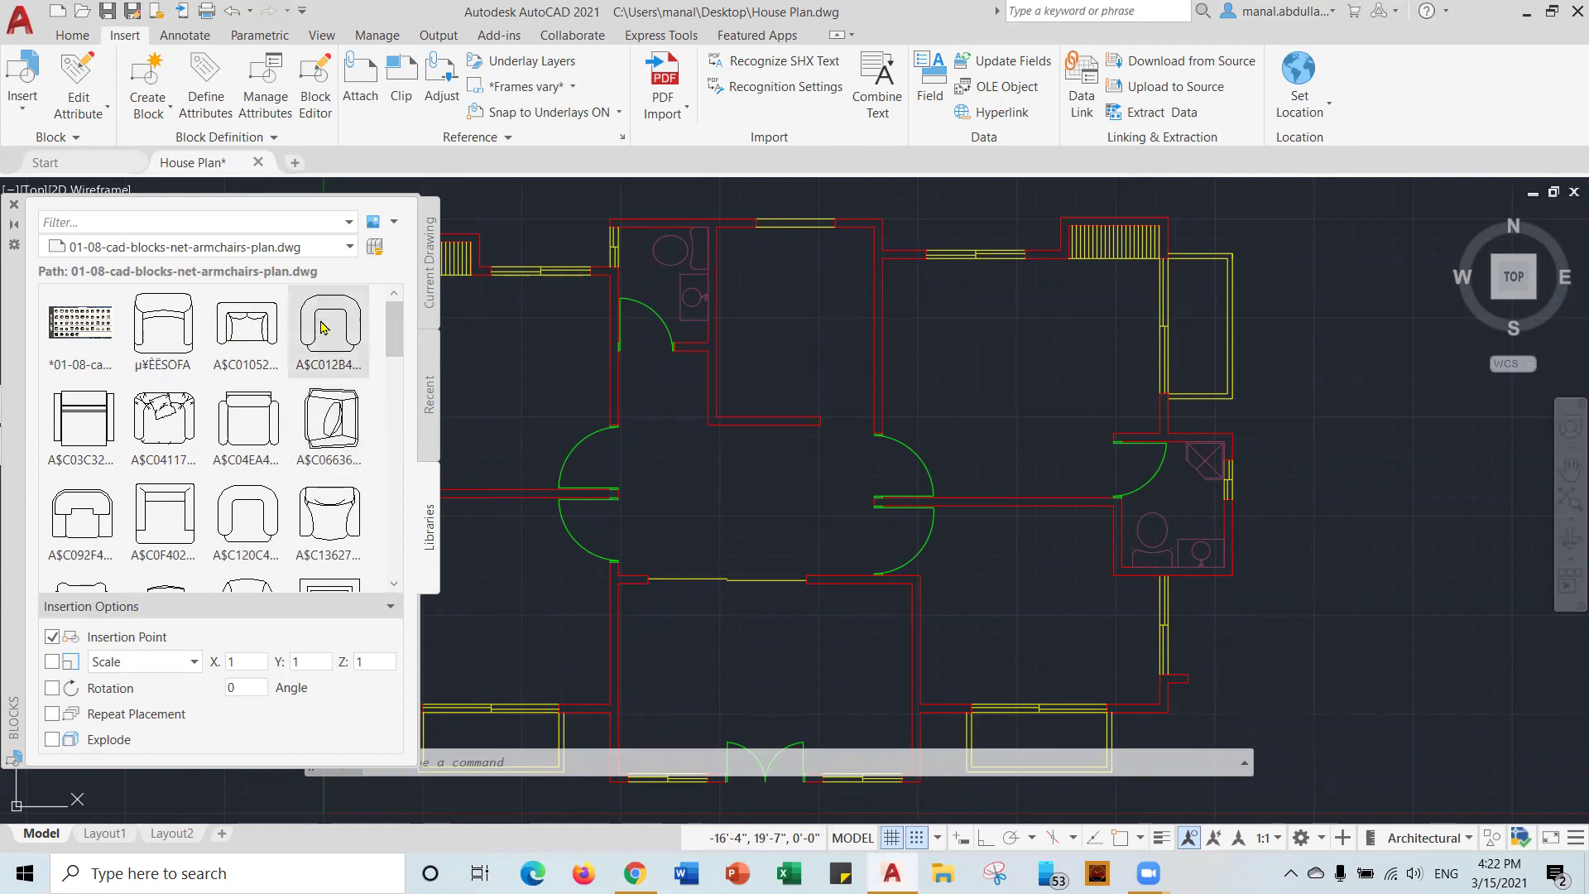
{"action": "mouse_move", "coordinate": [322, 327]}
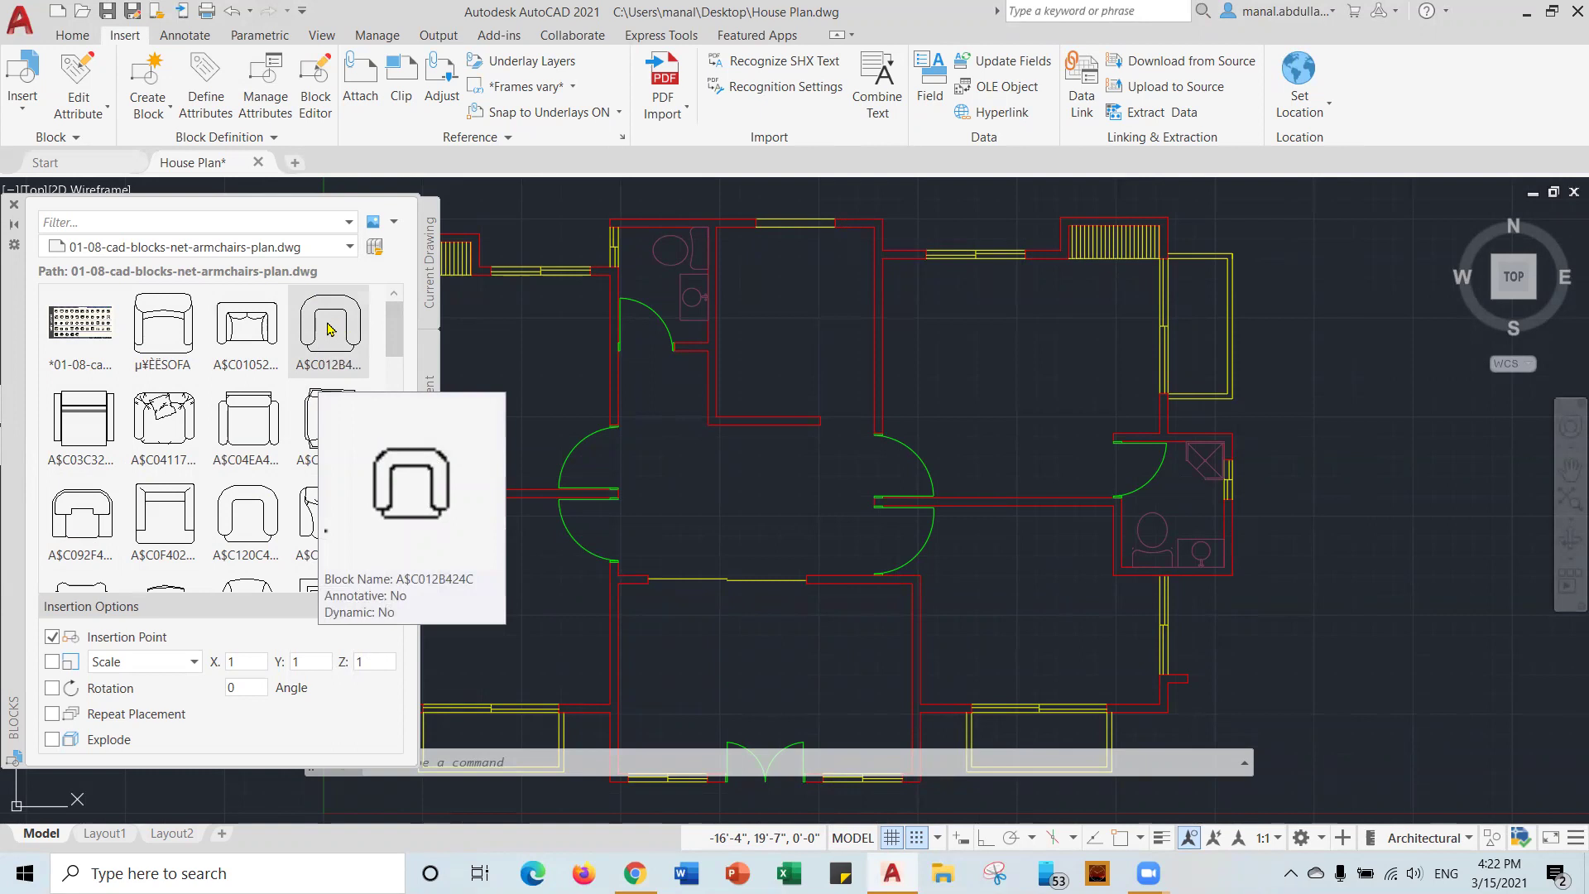
{"action": "left_click_drag", "start_coordinate": [330, 329], "coordinate": [487, 374]}
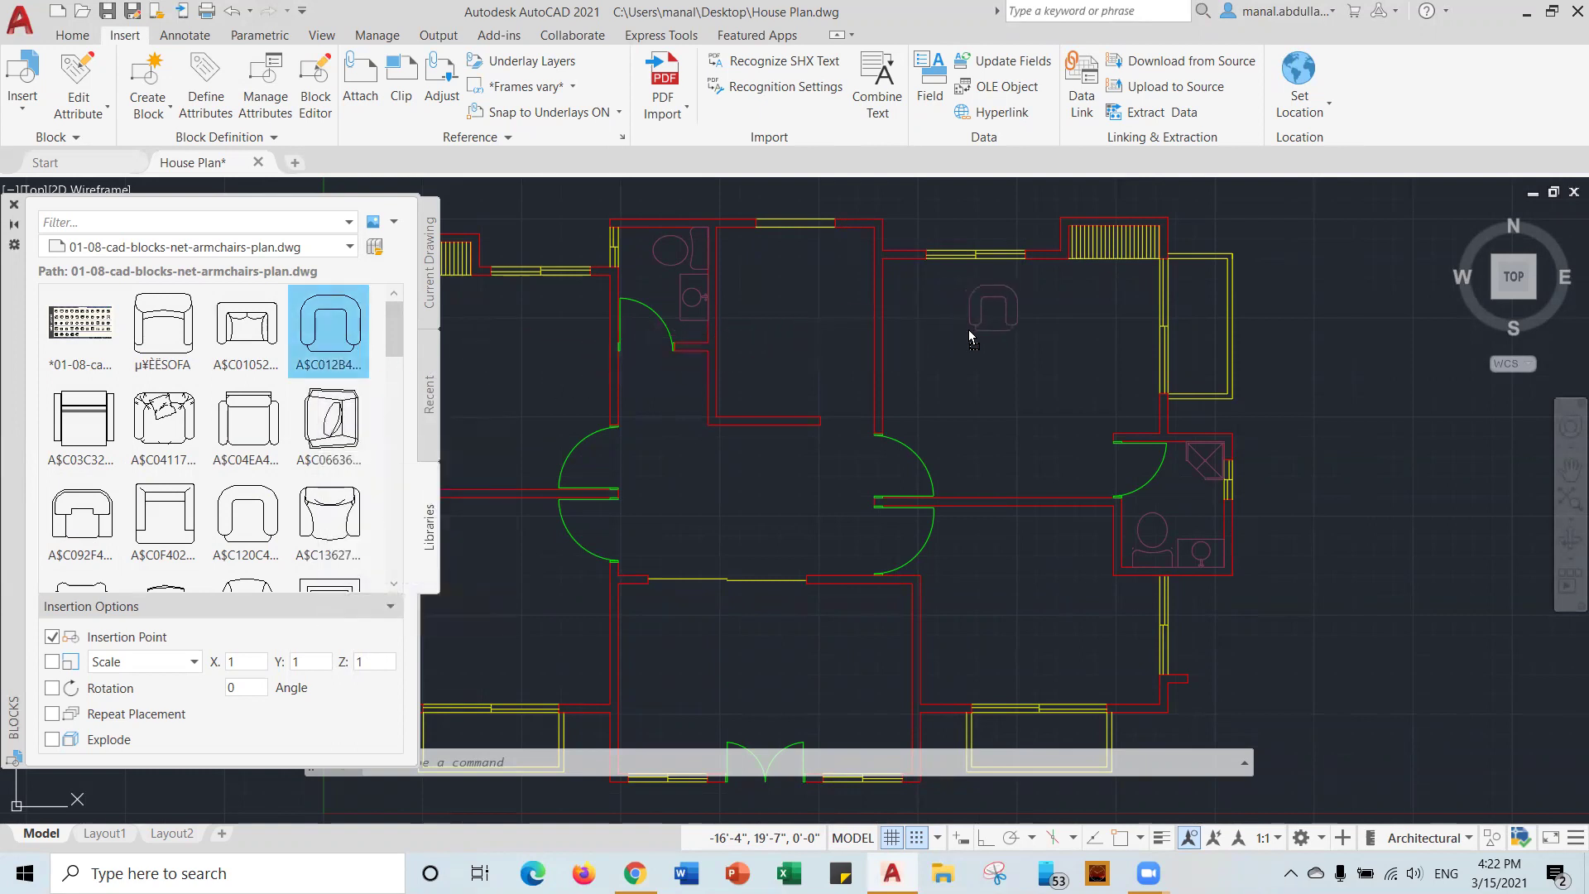
{"action": "left_click_drag", "start_coordinate": [968, 330], "coordinate": [982, 329]}
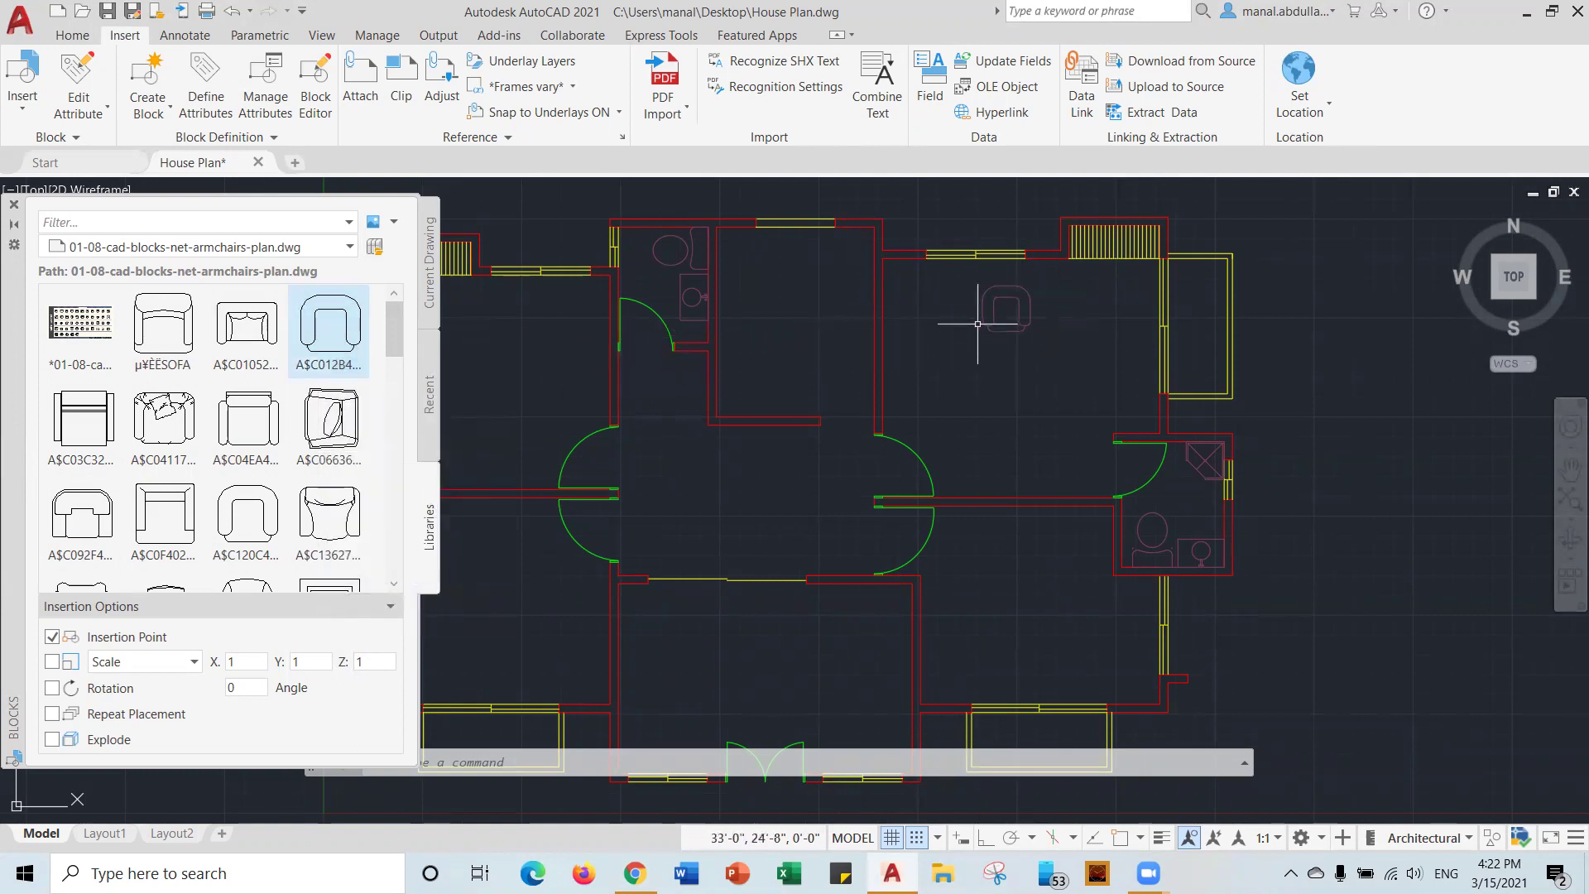
{"action": "left_click", "coordinate": [72, 34]}
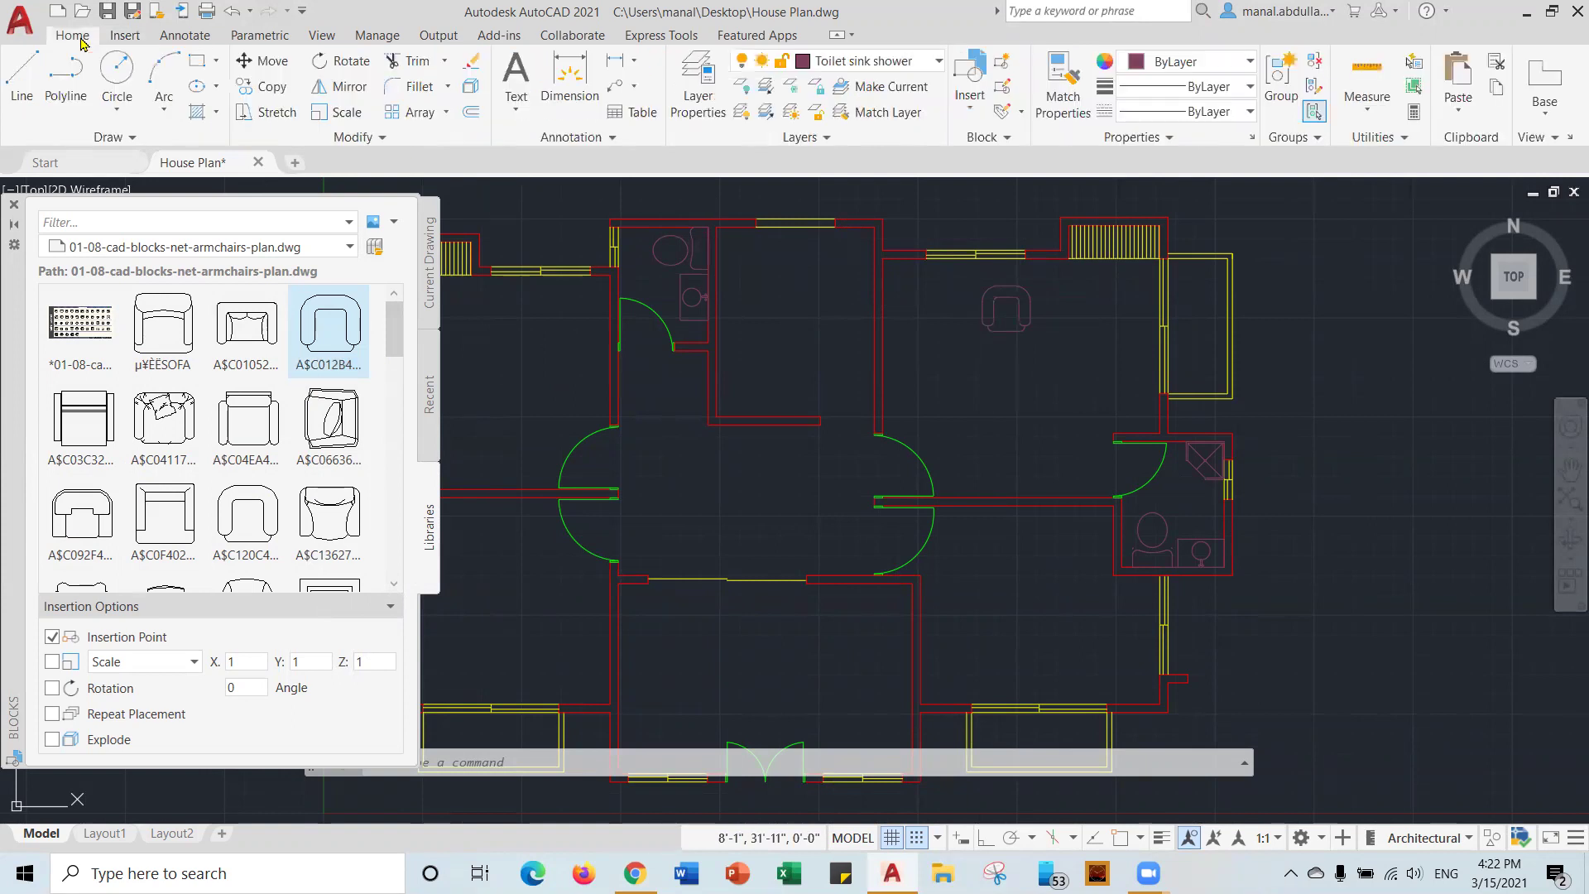
Open the Layer Properties Manager, moving the floating Blocks palette out of the way.
{"action": "left_click", "coordinate": [908, 67]}
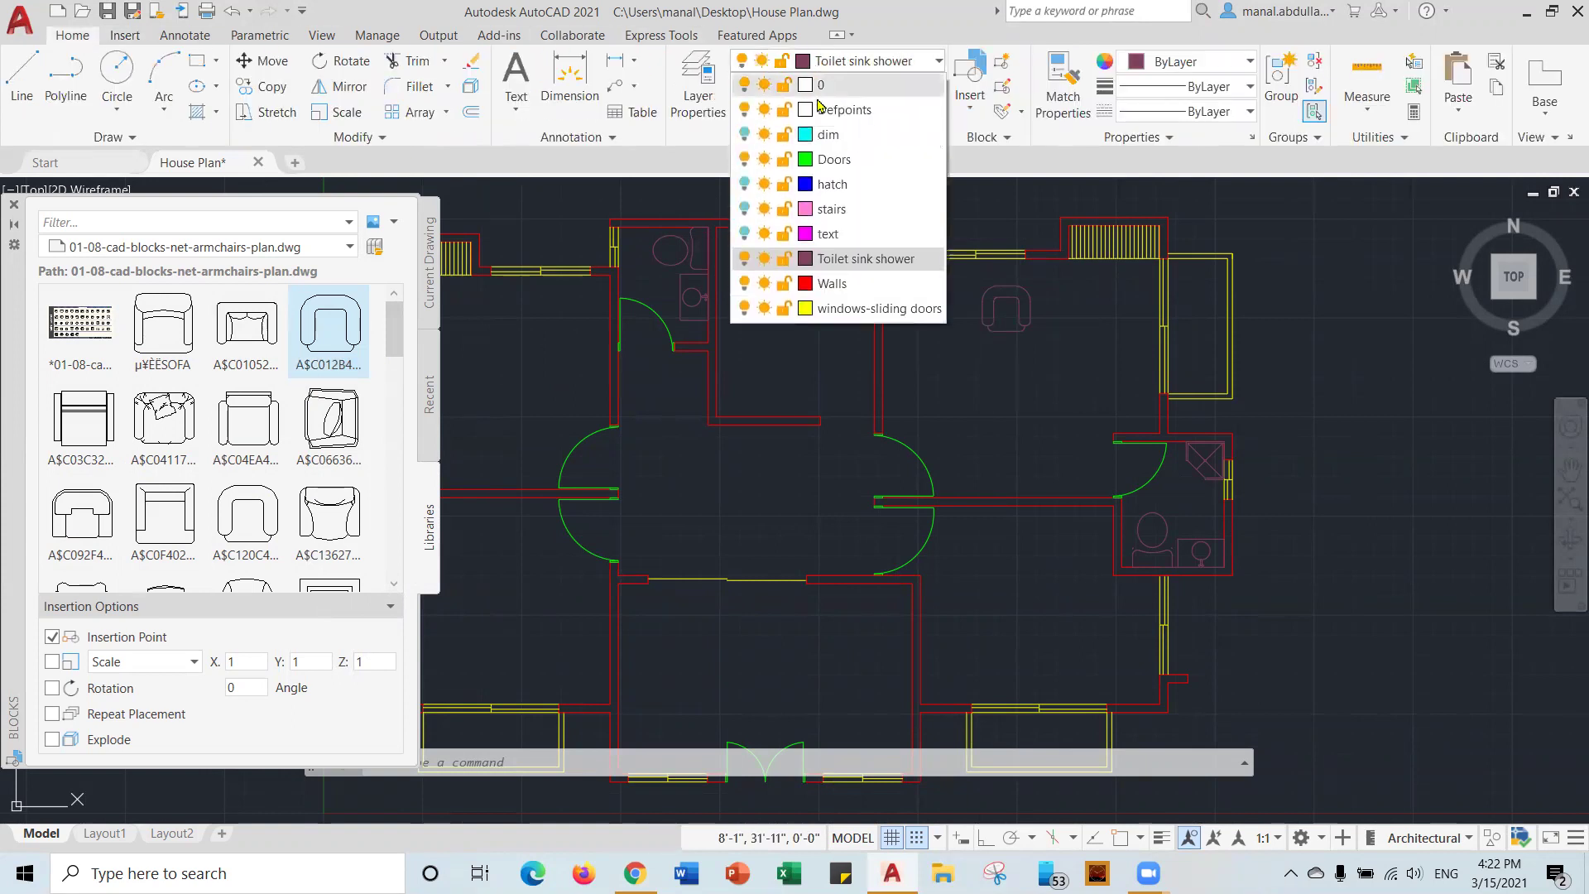
{"action": "left_click", "coordinate": [744, 158]}
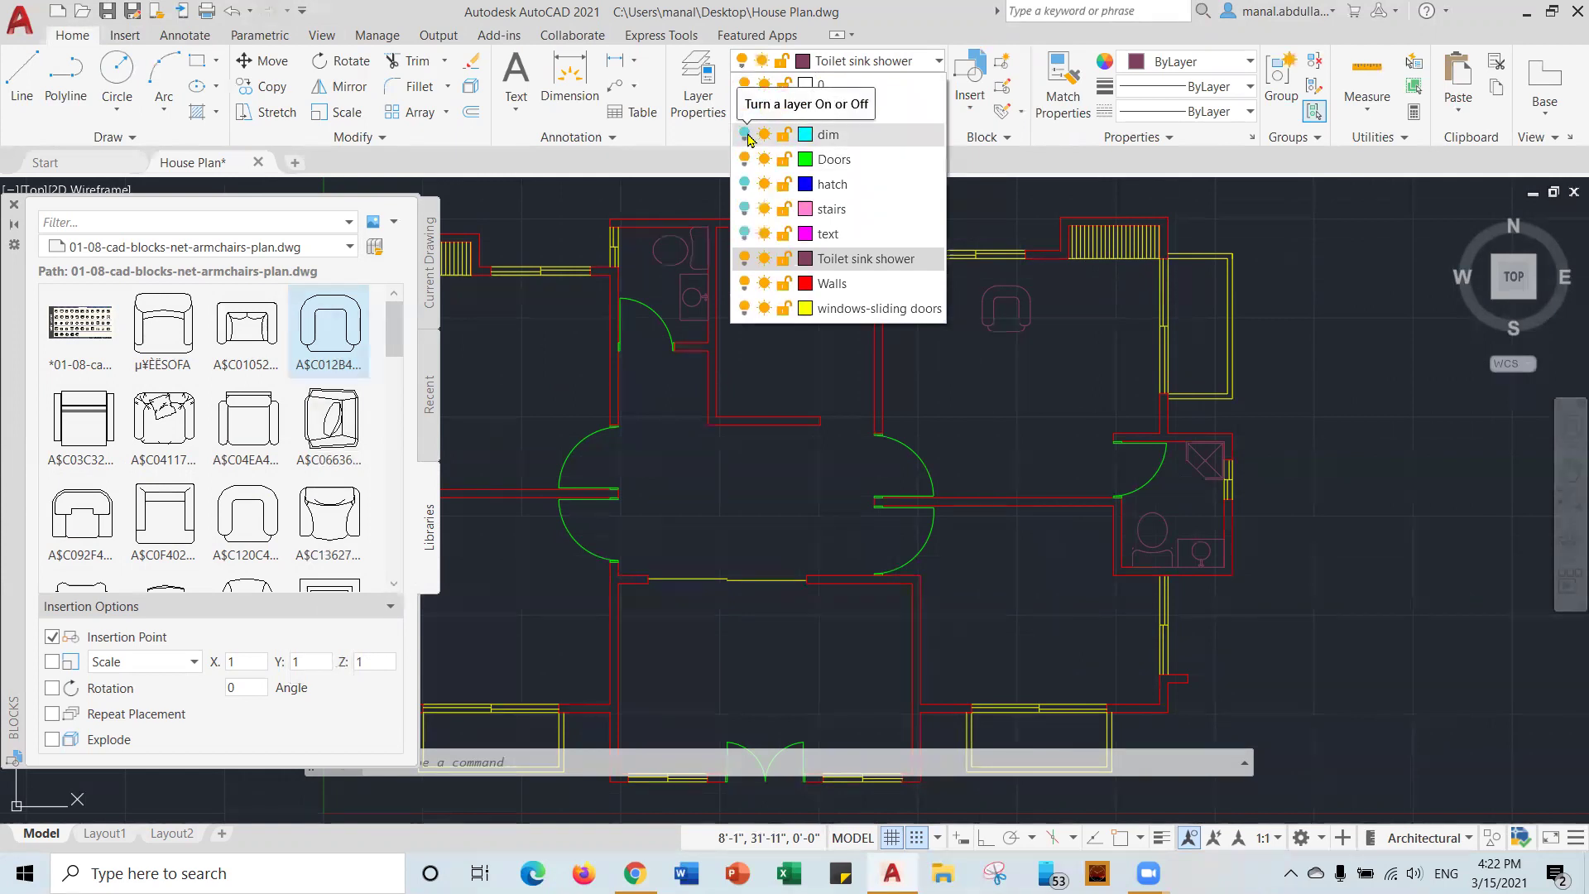
{"action": "left_click", "coordinate": [706, 93]}
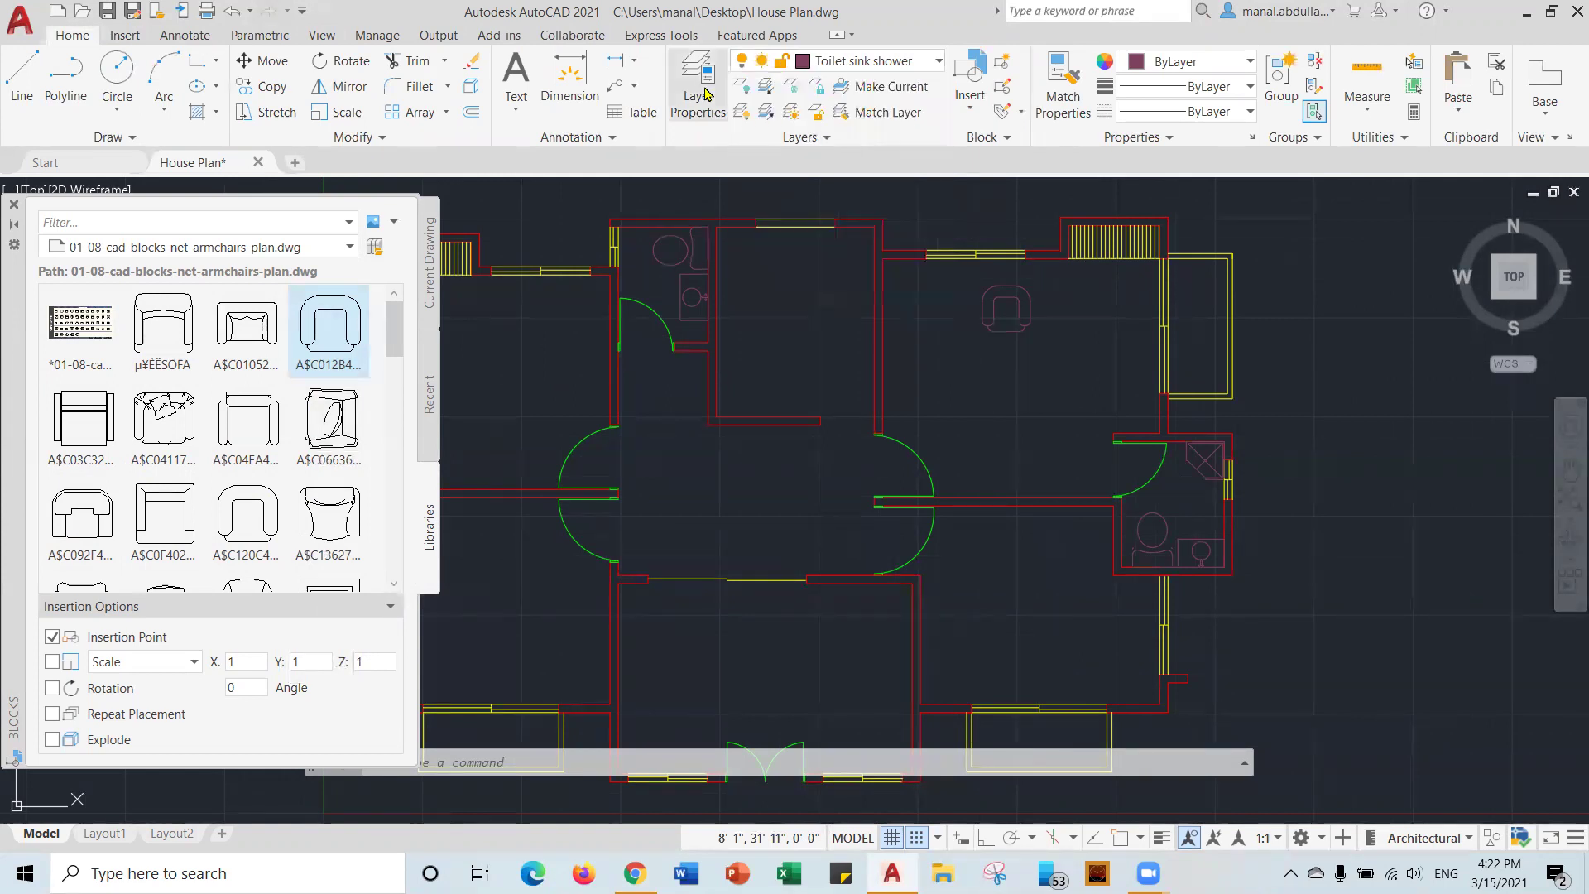
{"action": "left_click", "coordinate": [706, 93]}
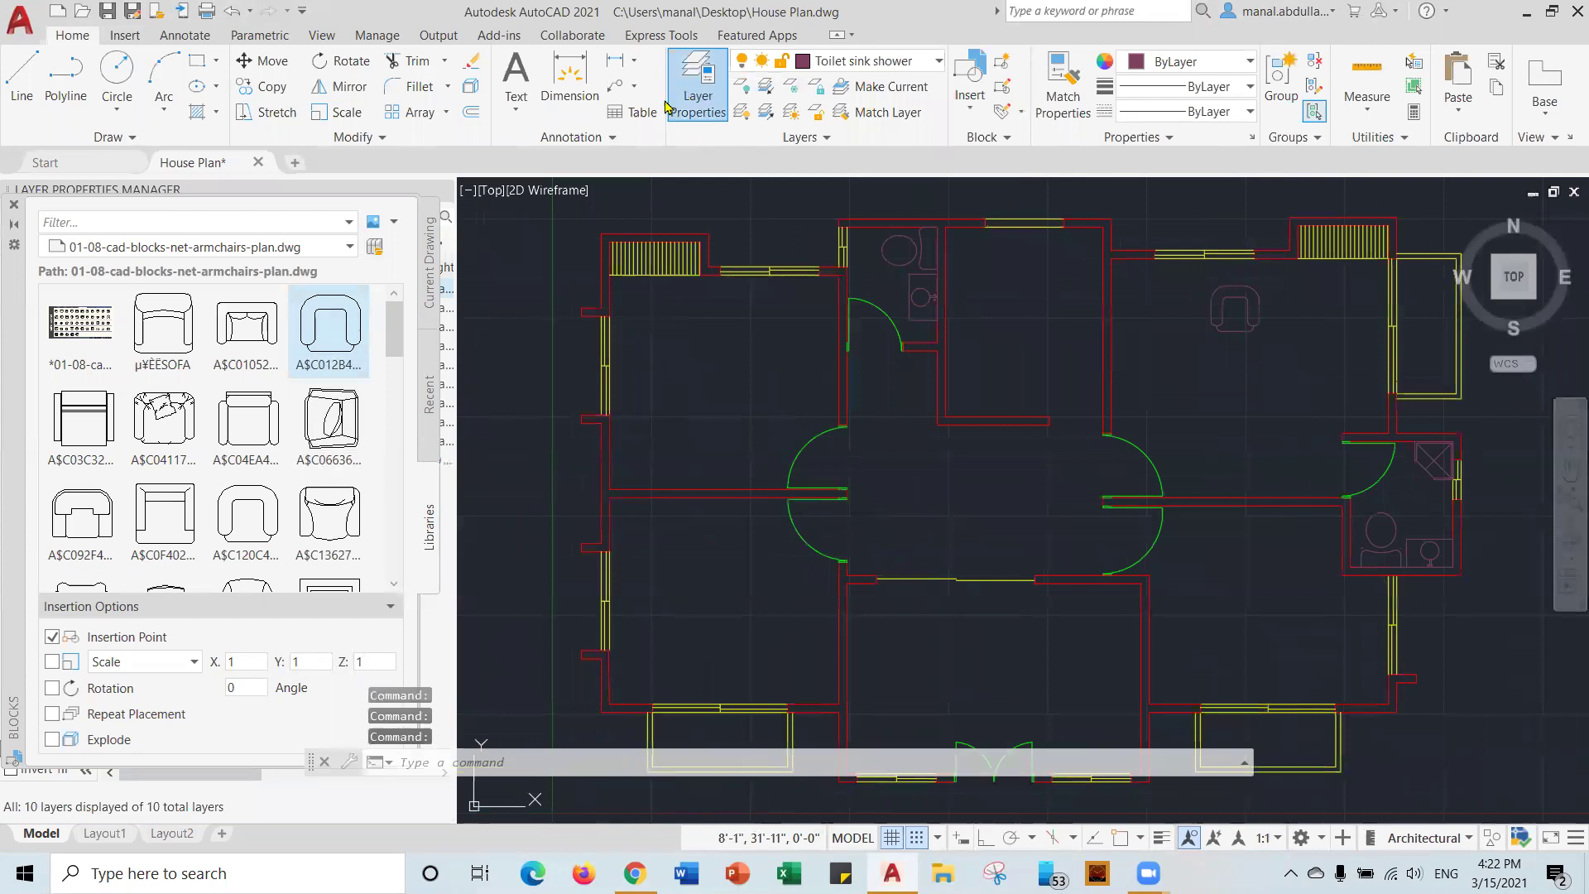
{"action": "left_click", "coordinate": [691, 91]}
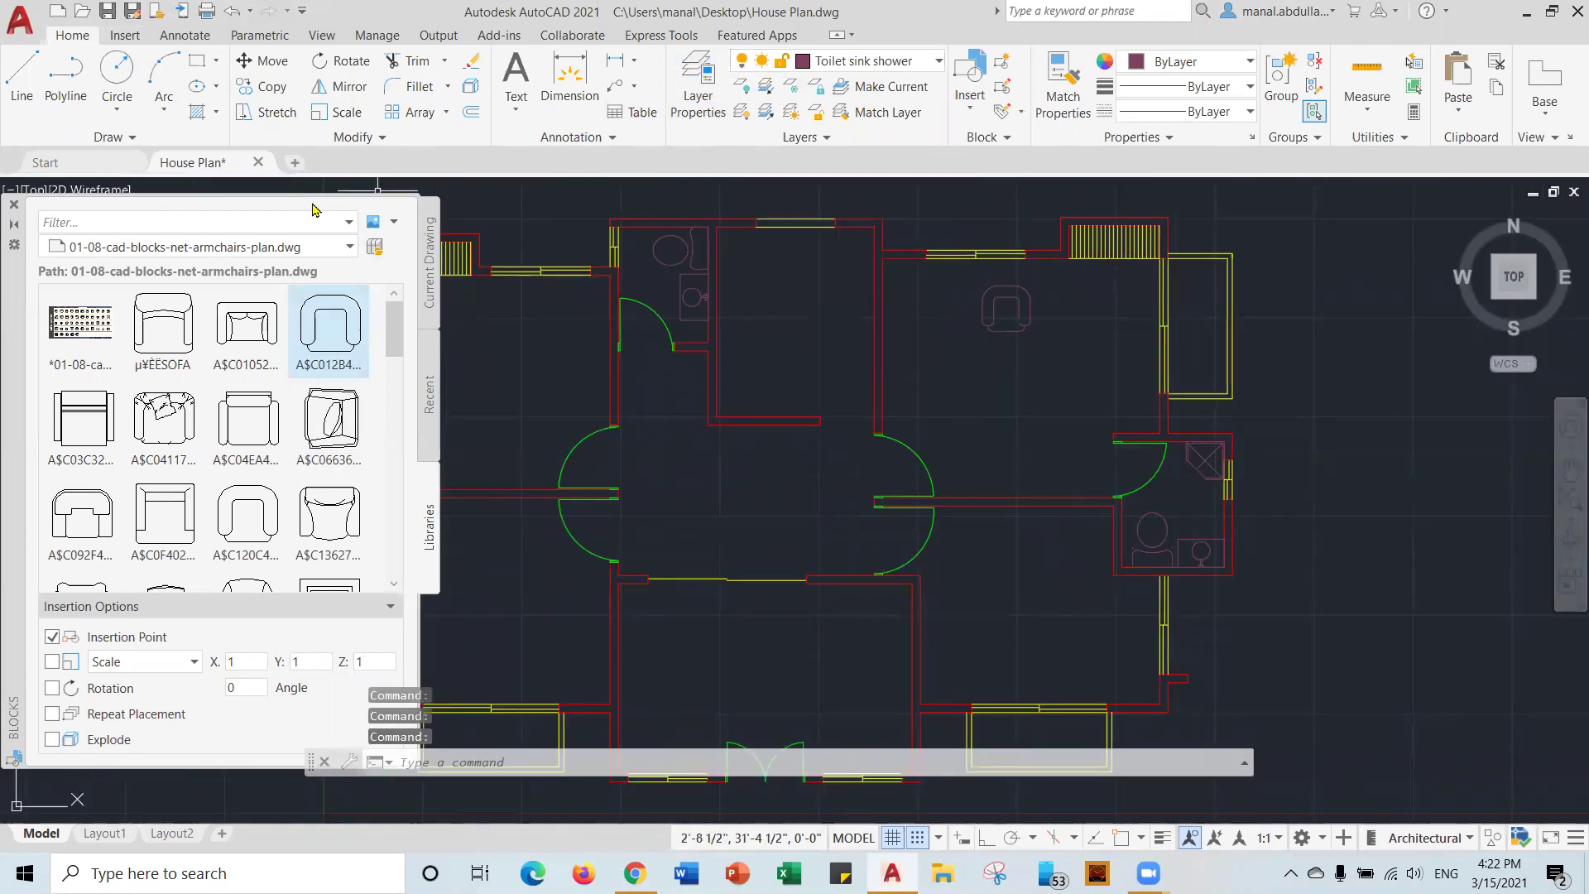
{"action": "left_click_drag", "start_coordinate": [20, 289], "coordinate": [83, 308]}
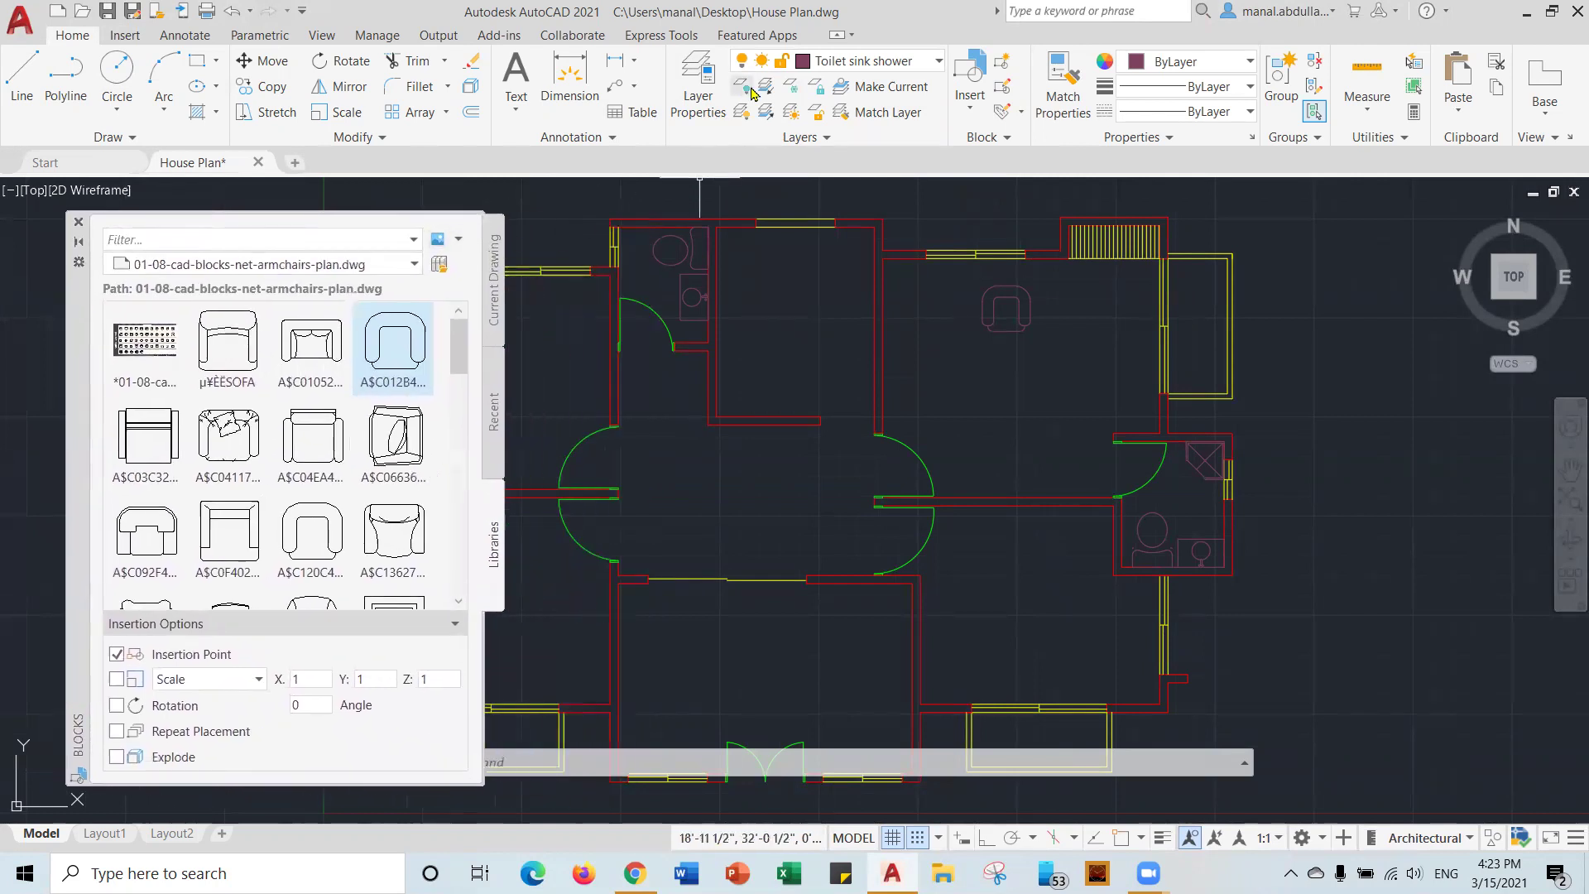
{"action": "left_click", "coordinate": [698, 91]}
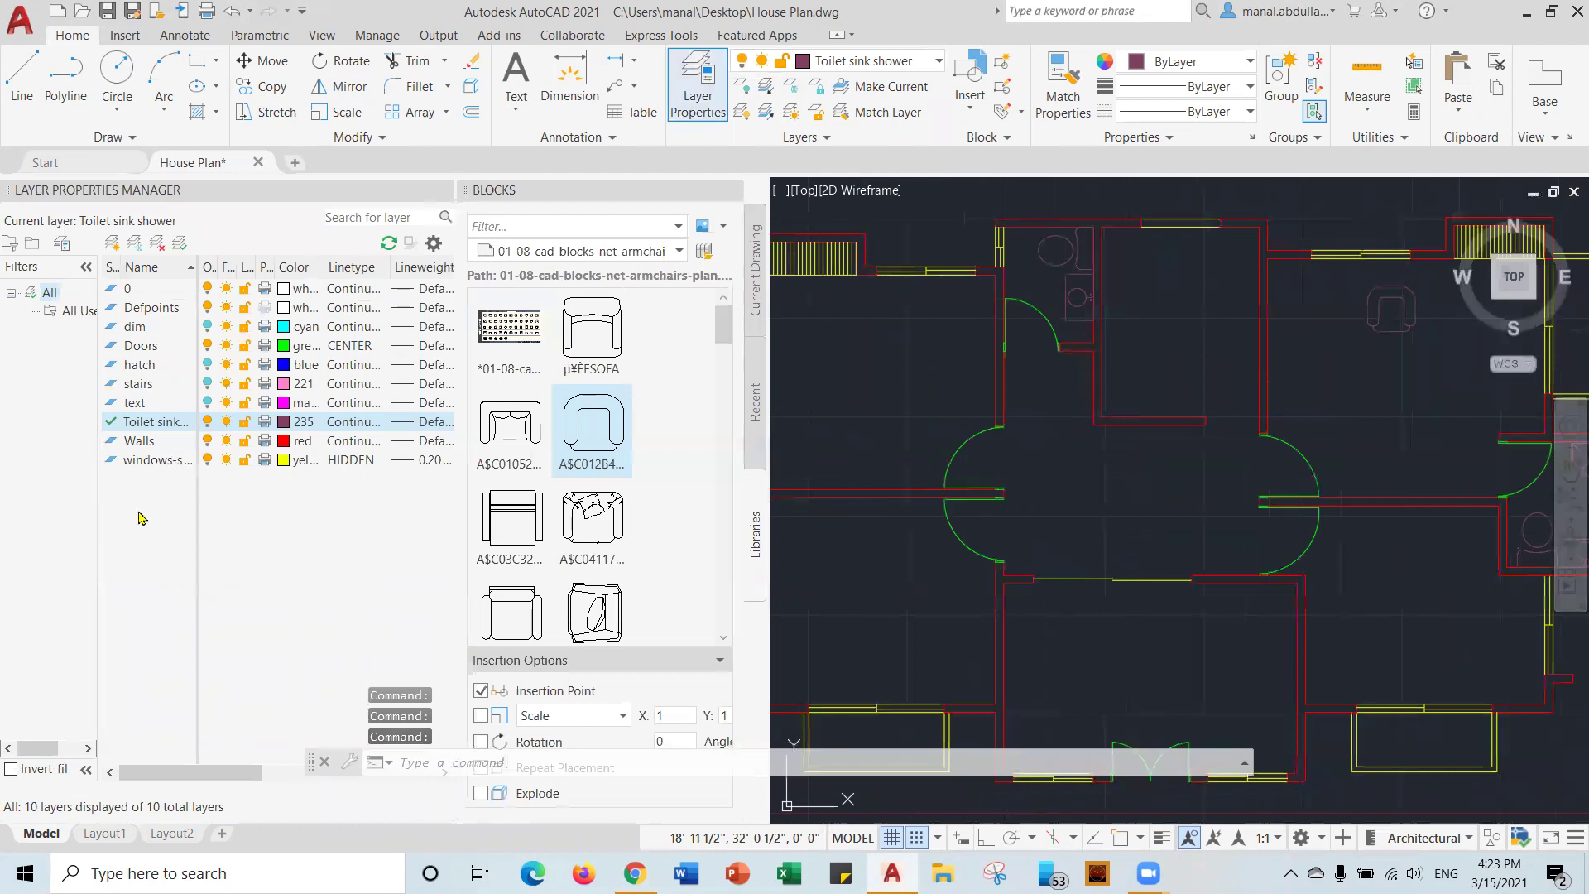
{"action": "left_click", "coordinate": [139, 517]}
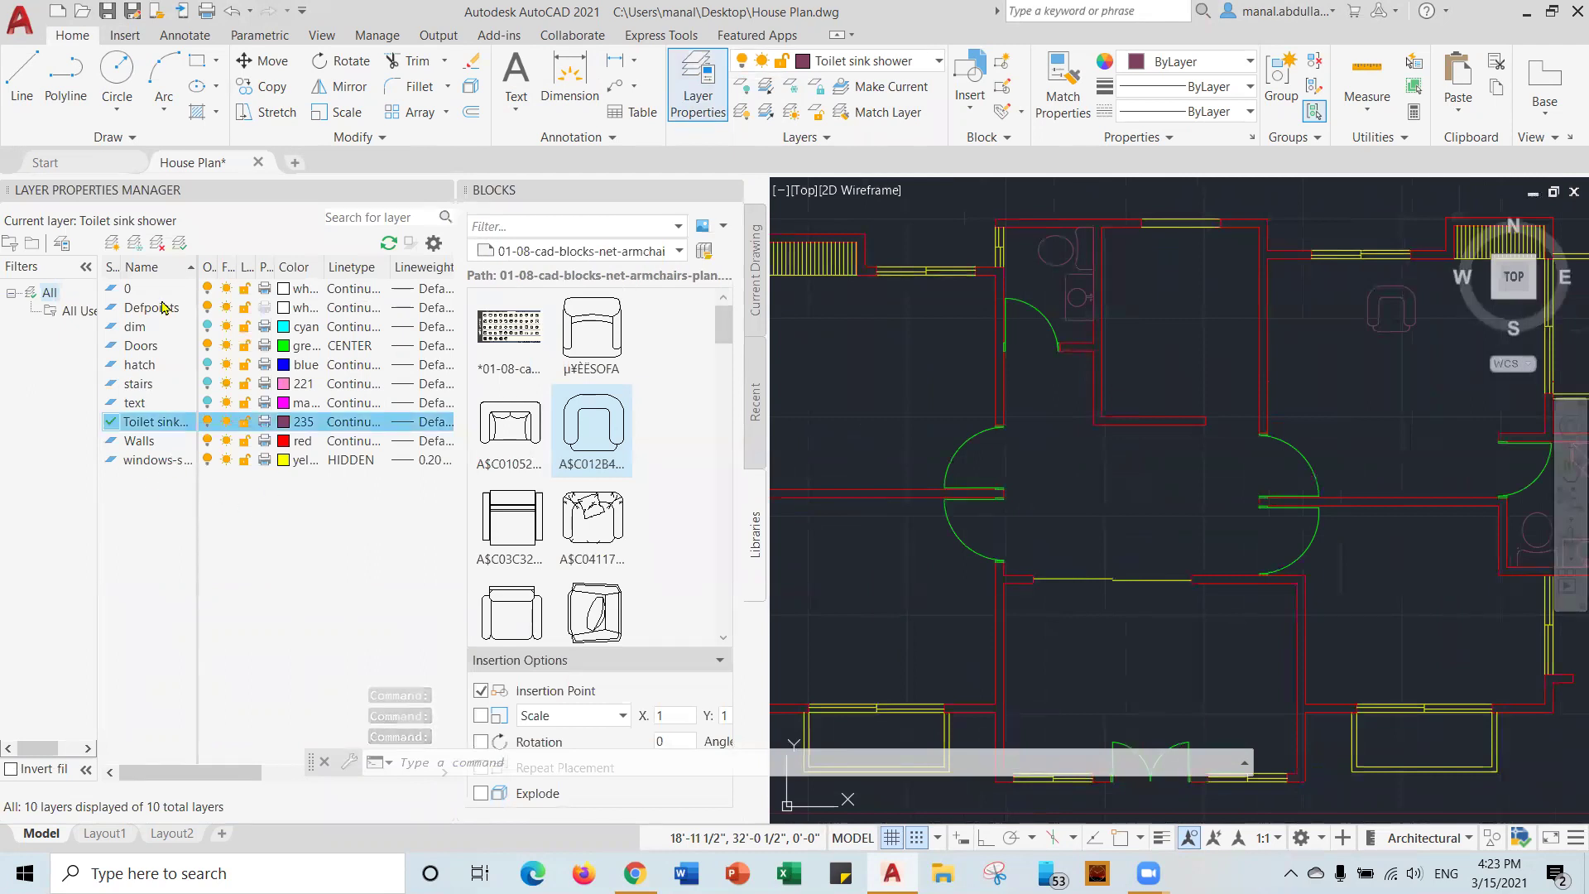
Create a new layer named Furniture with its colour set to green.
{"action": "left_click", "coordinate": [113, 243]}
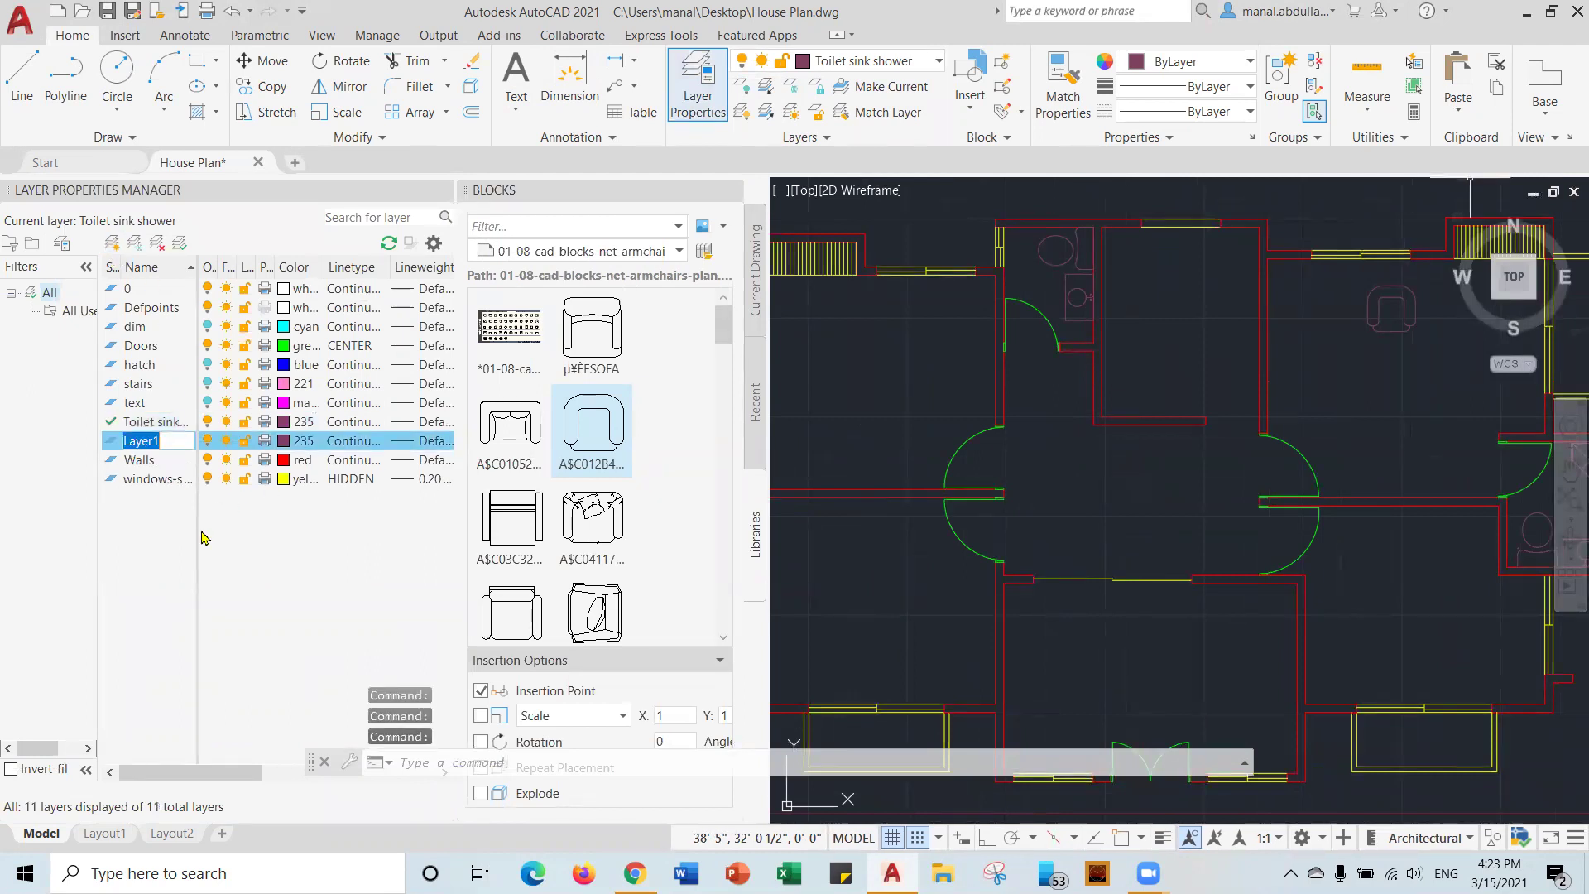
{"action": "type", "text": "Fu"}
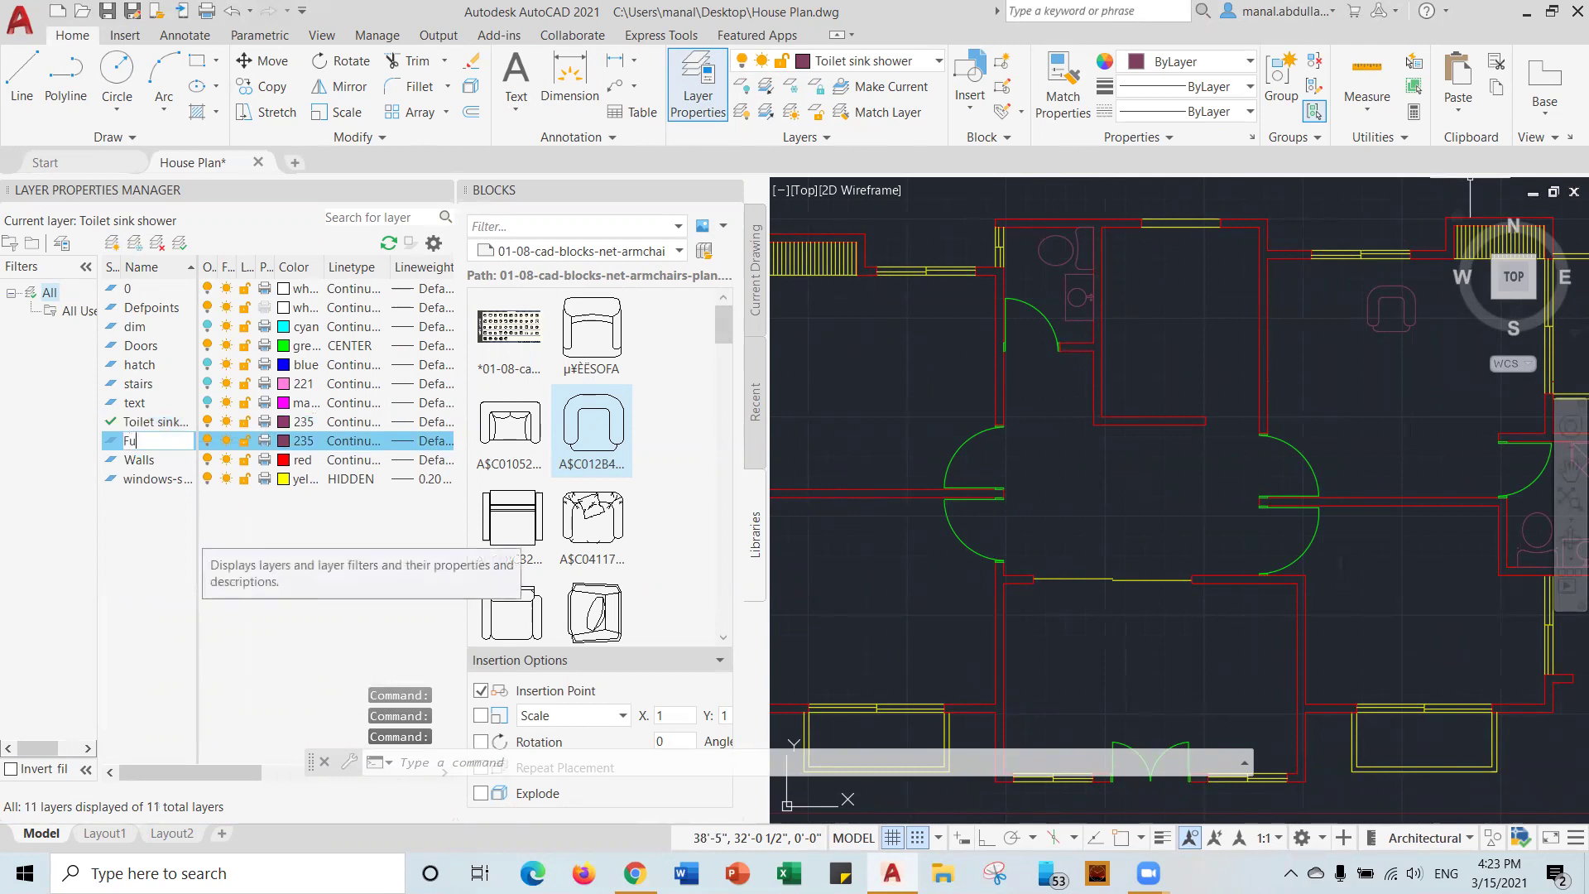
{"action": "type", "text": "rniture"}
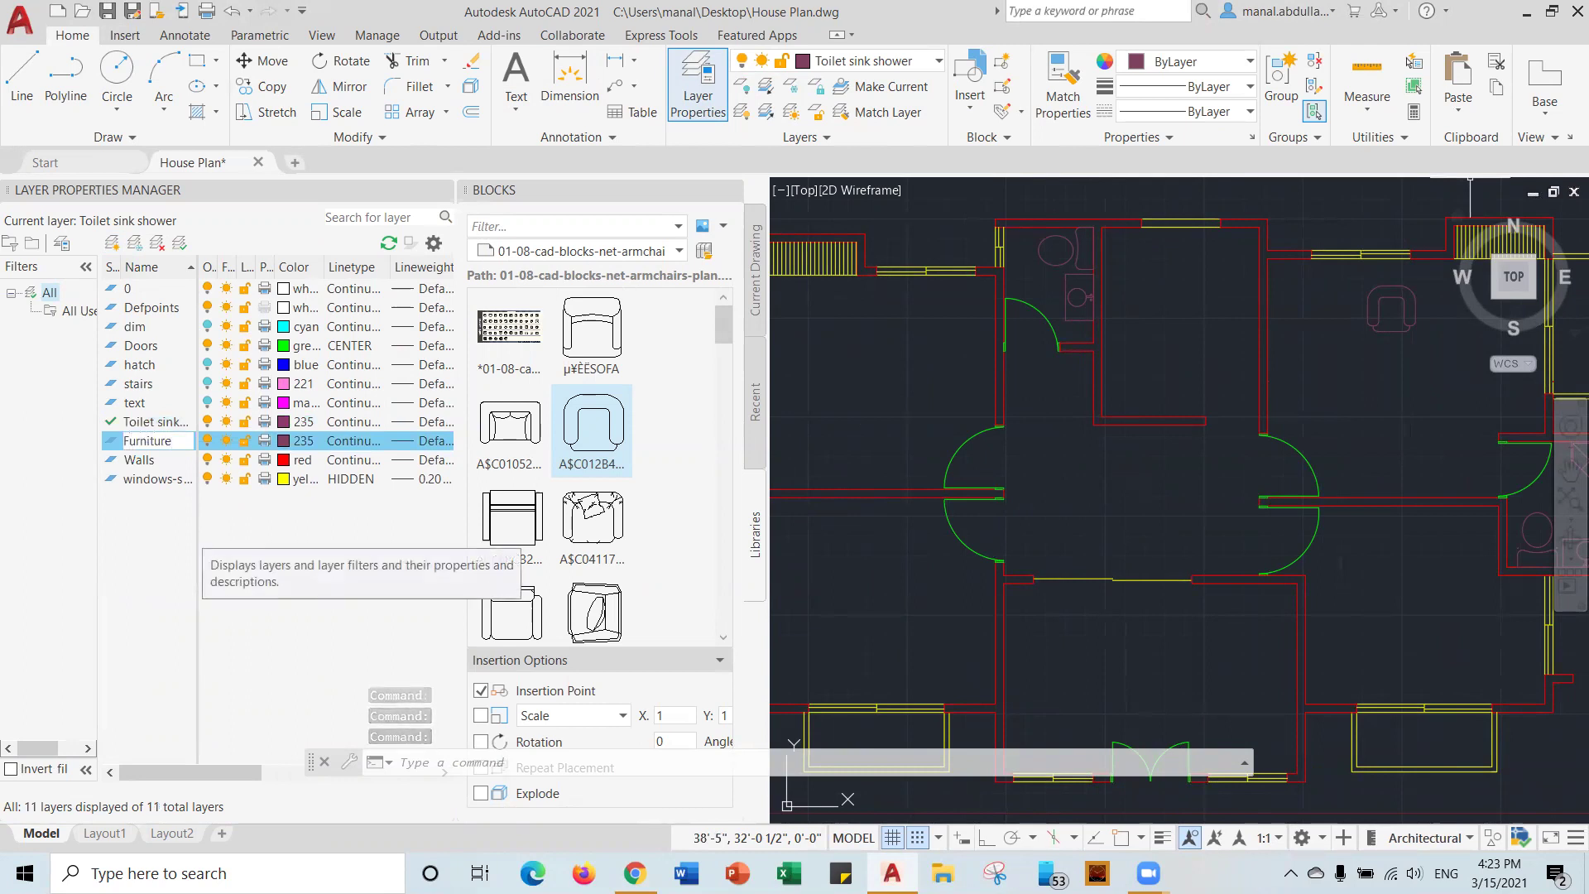
{"action": "key", "text": "Return"}
{"action": "left_click", "coordinate": [284, 442]}
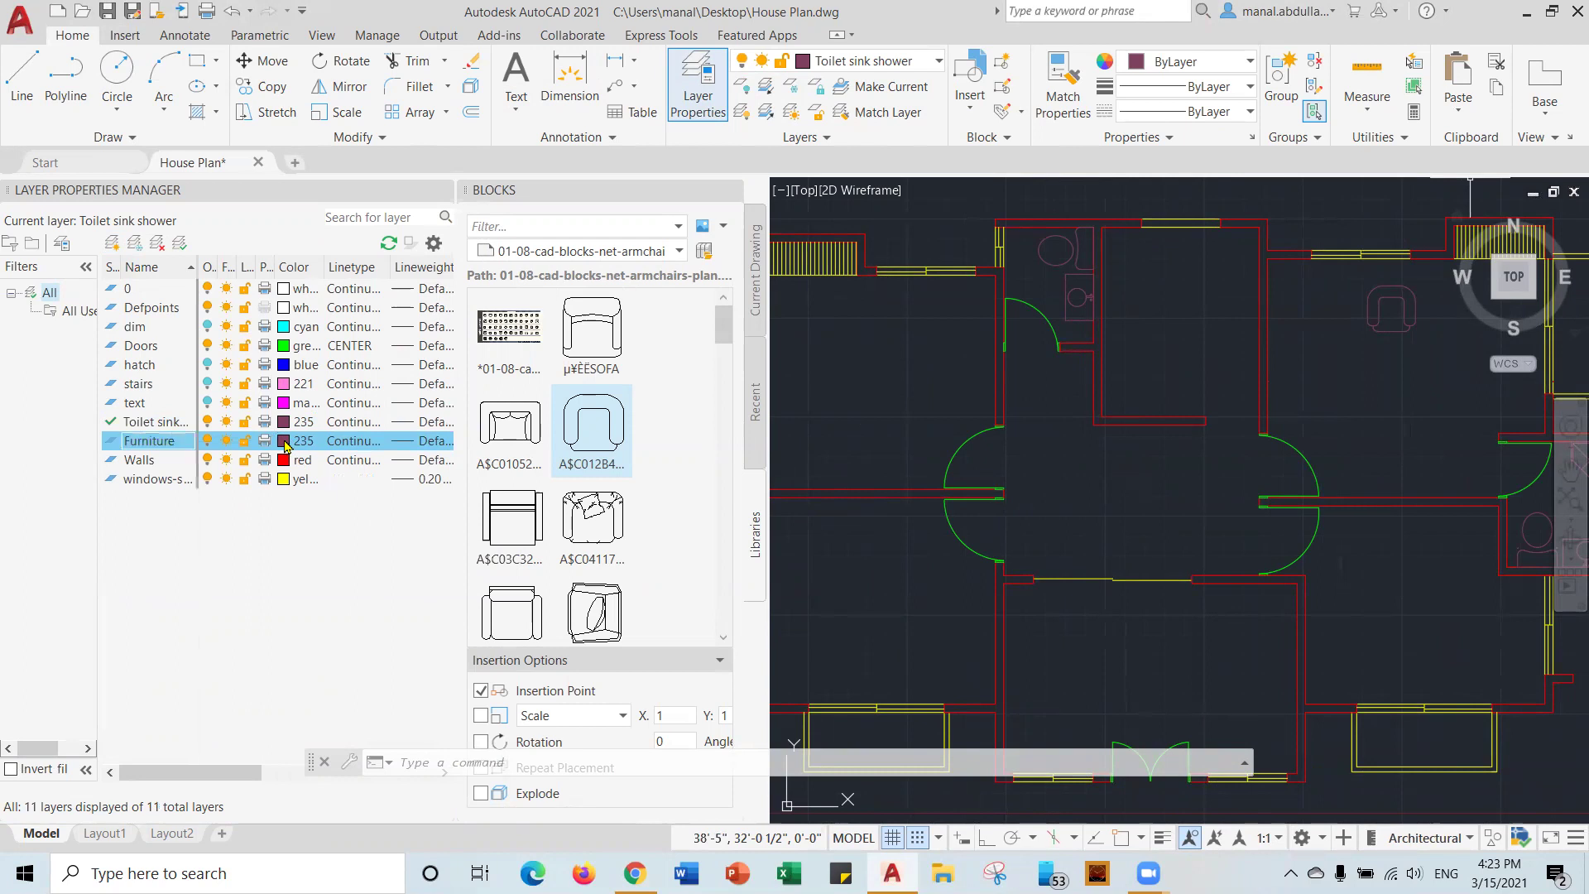
{"action": "left_click", "coordinate": [660, 479]}
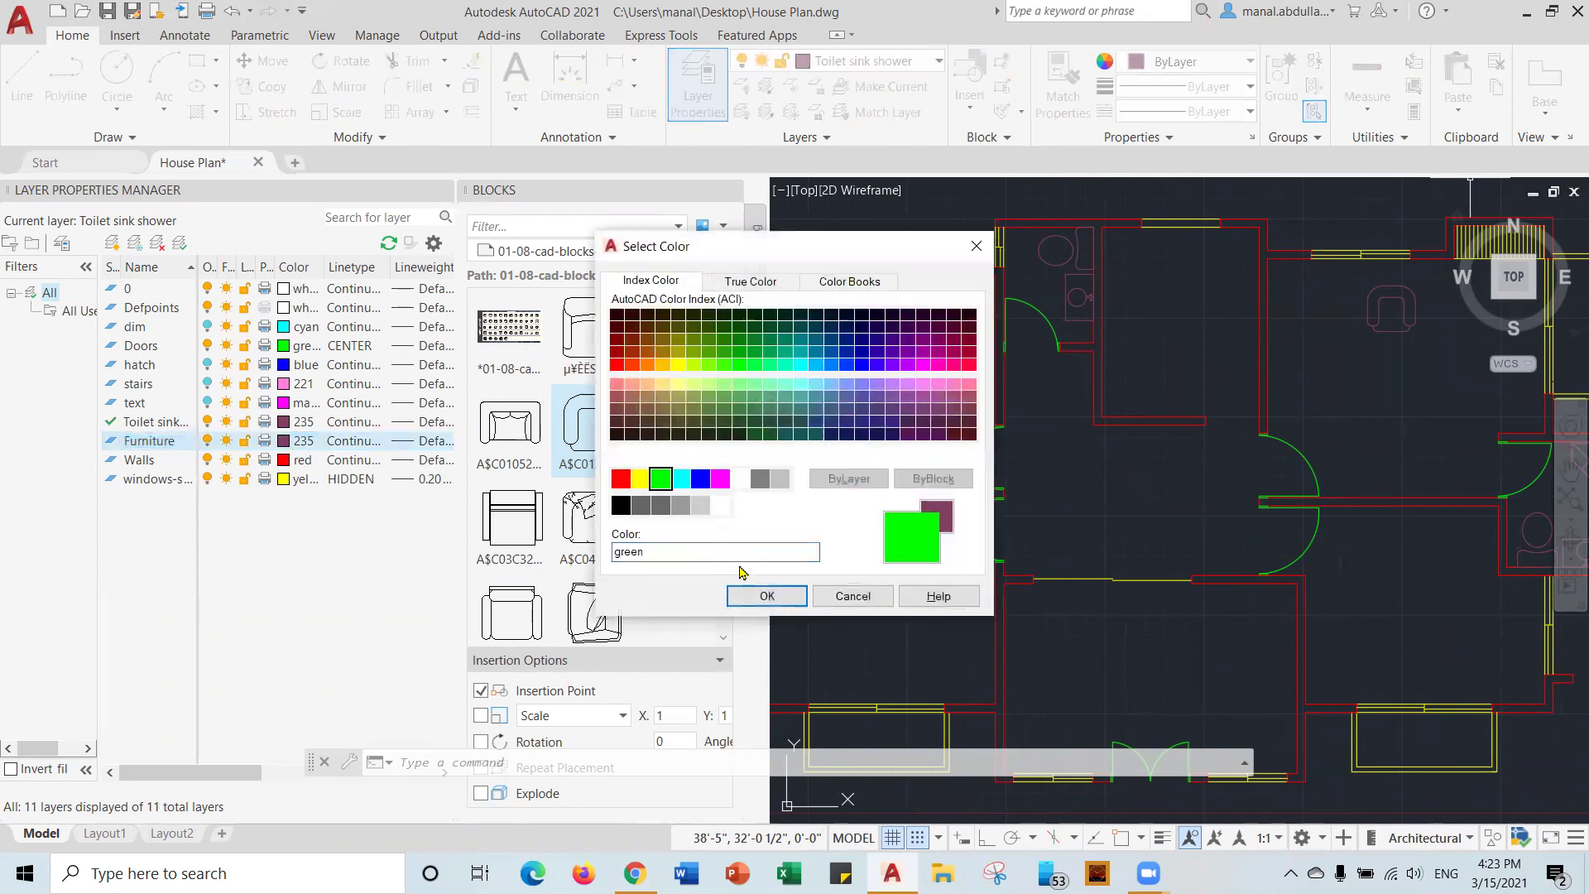
{"action": "left_click", "coordinate": [763, 596]}
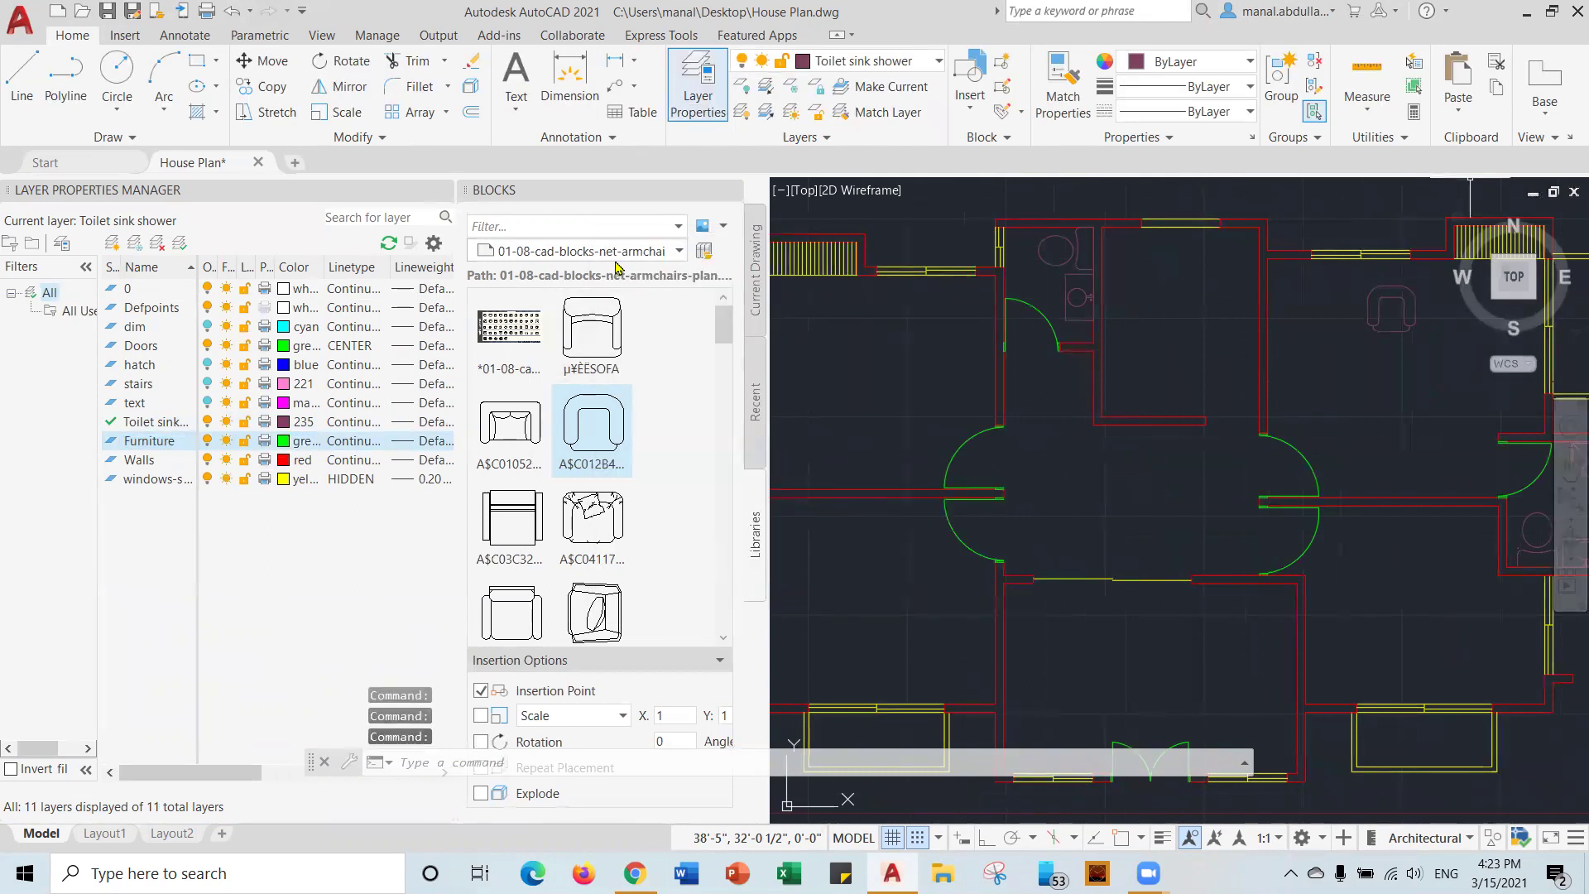
Make Furniture the current layer and move the upper-right armchair onto it.
{"action": "left_click", "coordinate": [442, 191]}
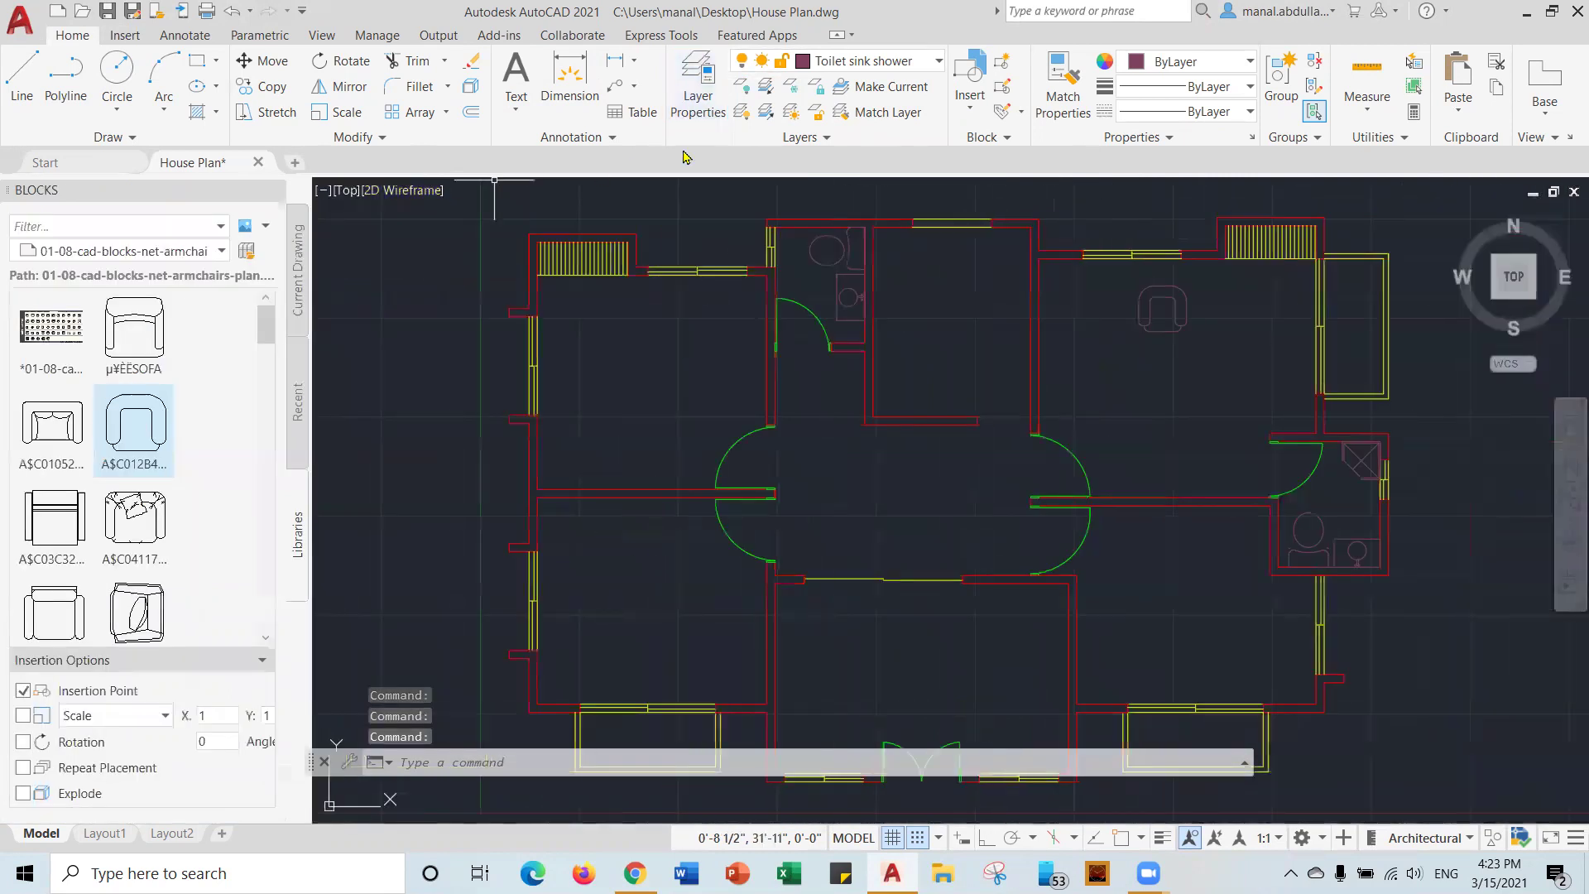
{"action": "left_click", "coordinate": [909, 64]}
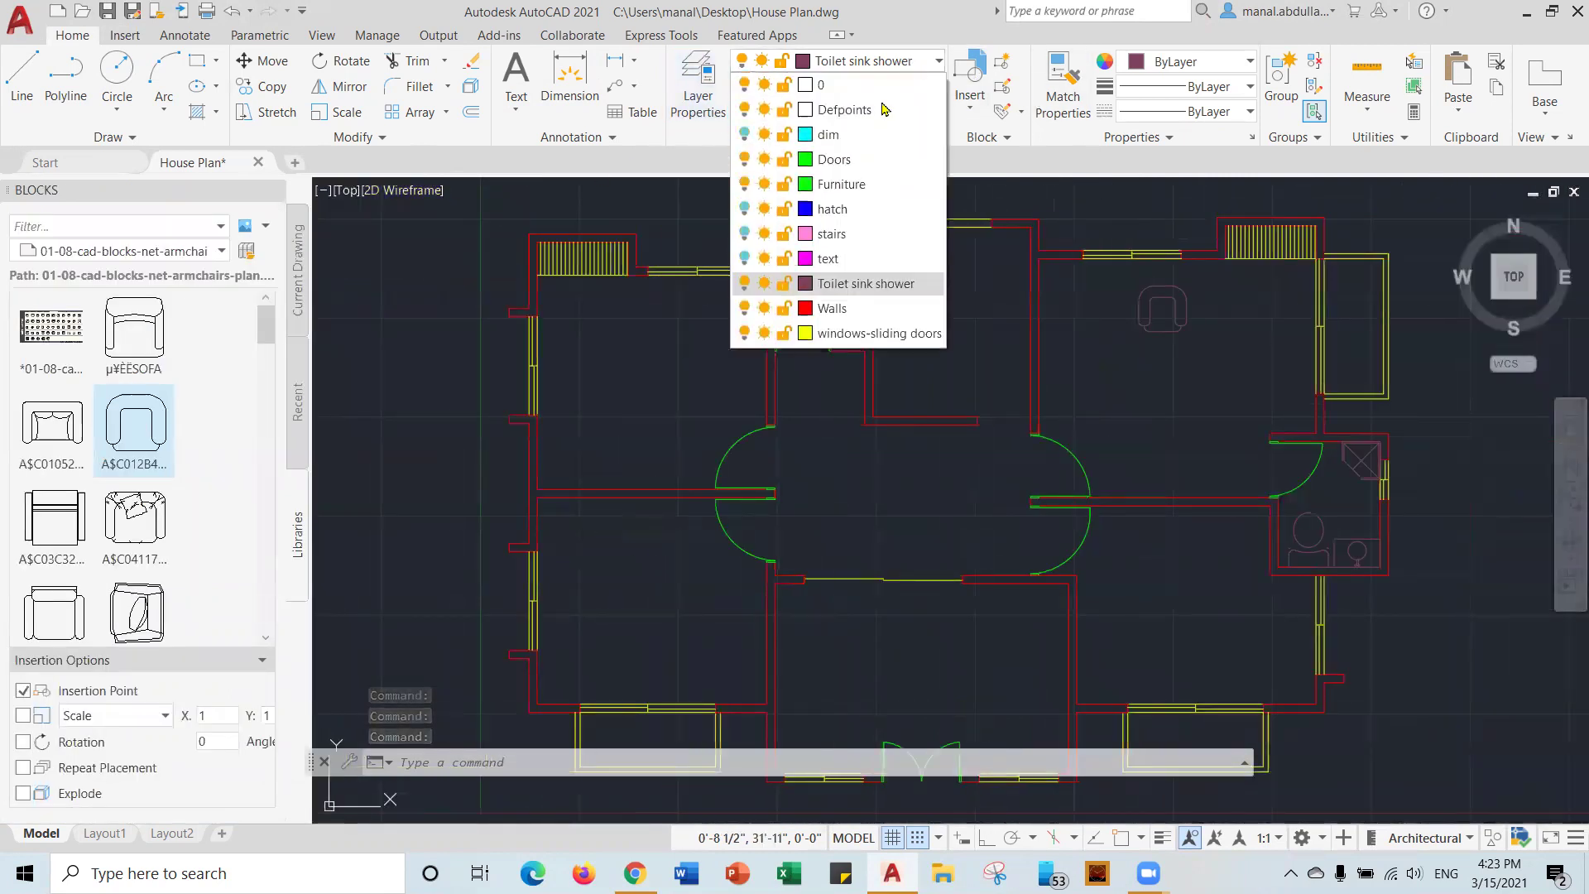
{"action": "left_click", "coordinate": [842, 187]}
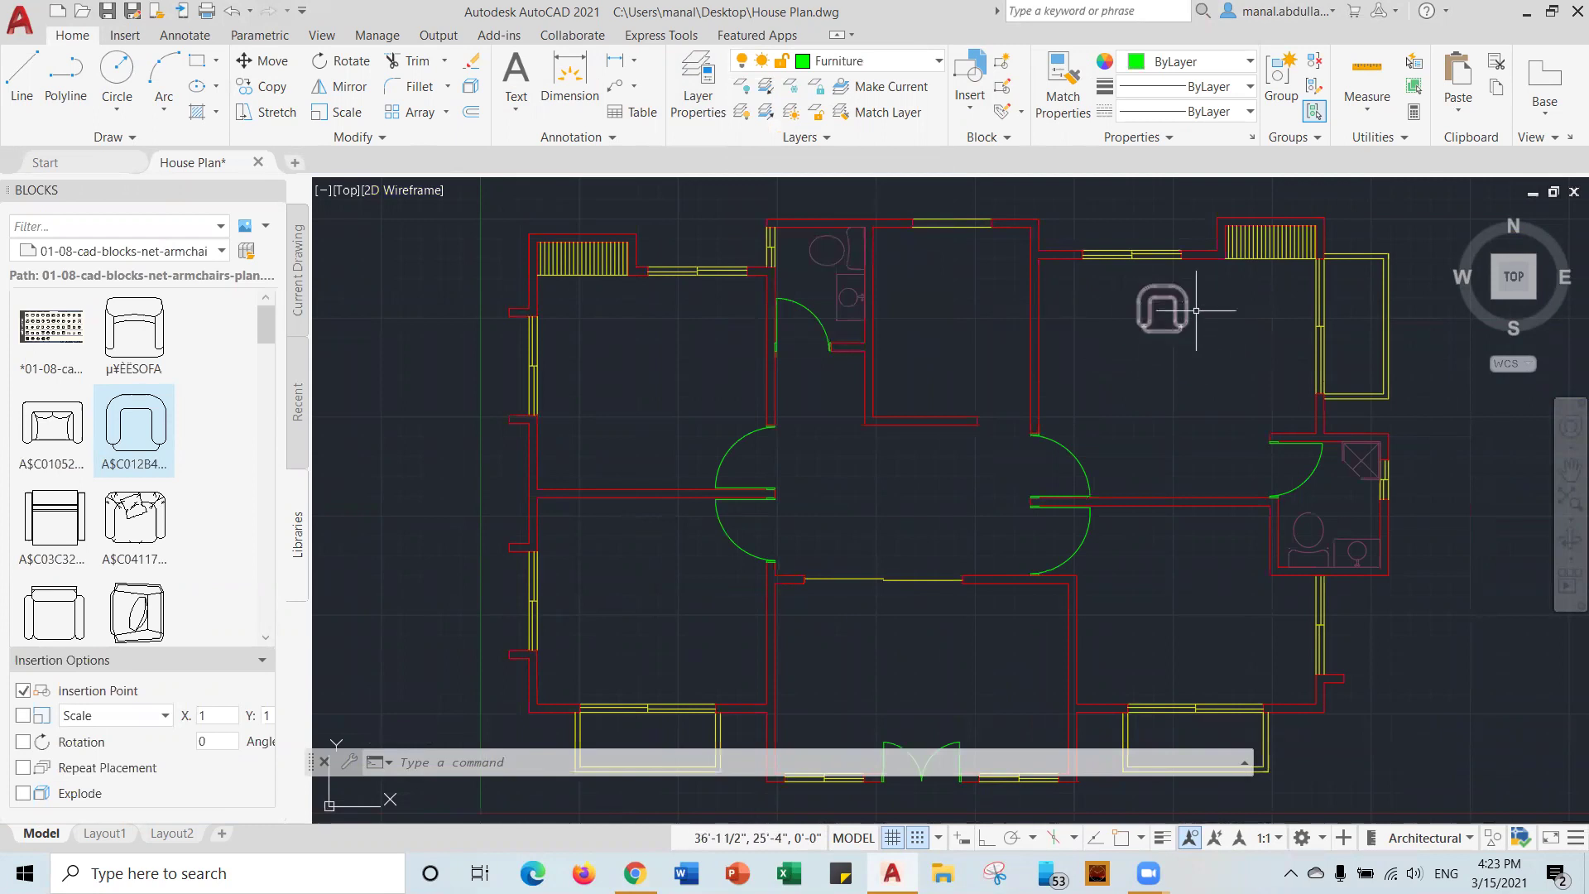
{"action": "left_click", "coordinate": [1161, 320]}
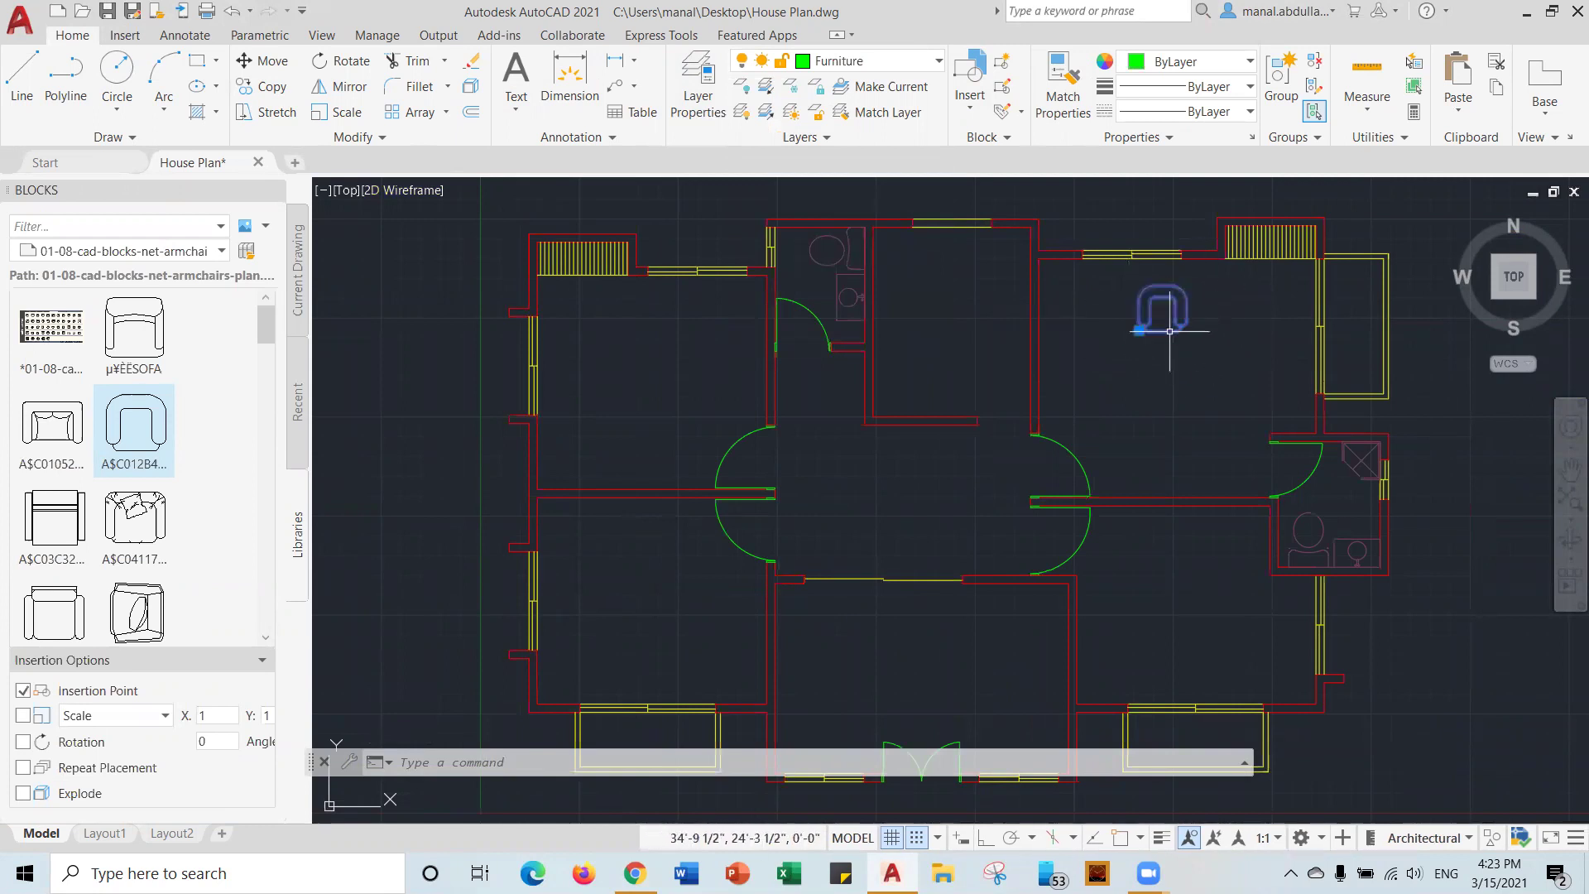
{"action": "left_click", "coordinate": [935, 64]}
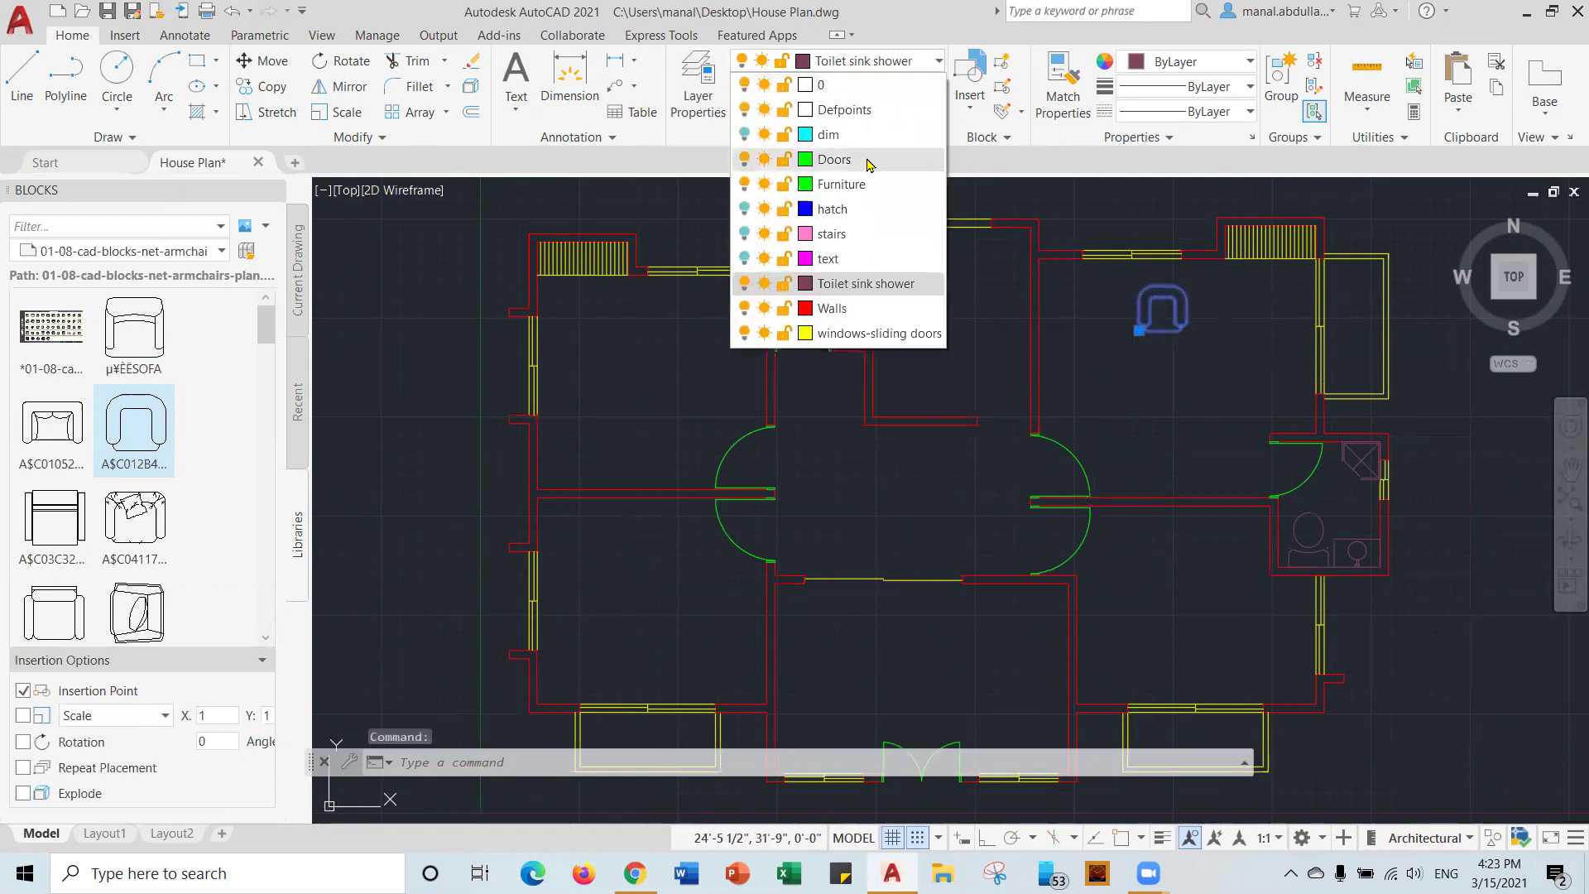
{"action": "left_click", "coordinate": [859, 186]}
{"action": "left_click", "coordinate": [1162, 319]}
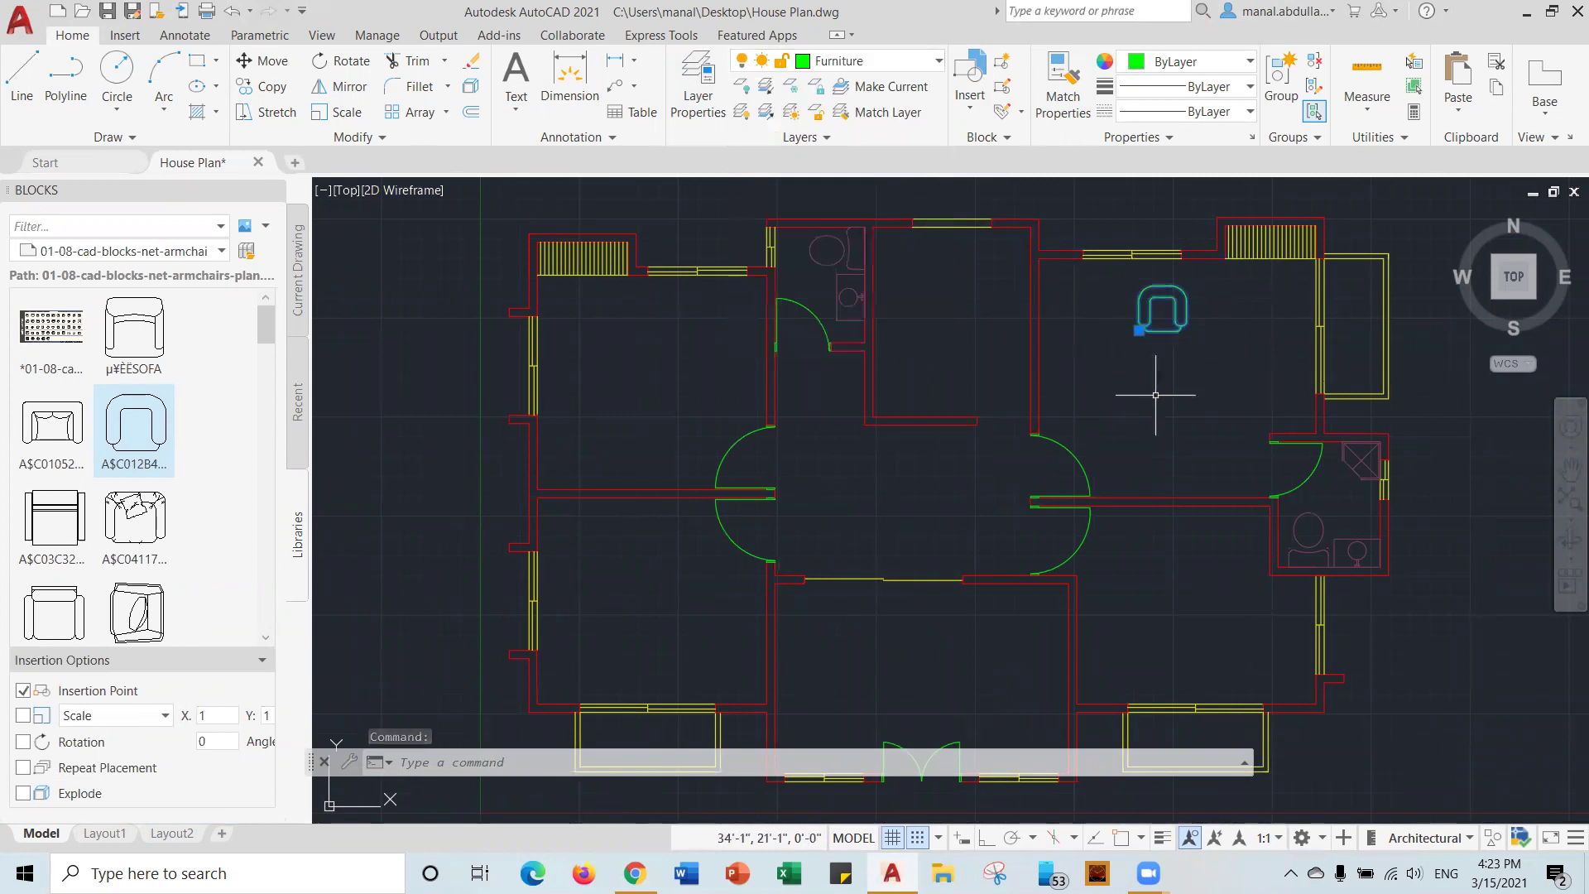
{"action": "key", "text": "Escape"}
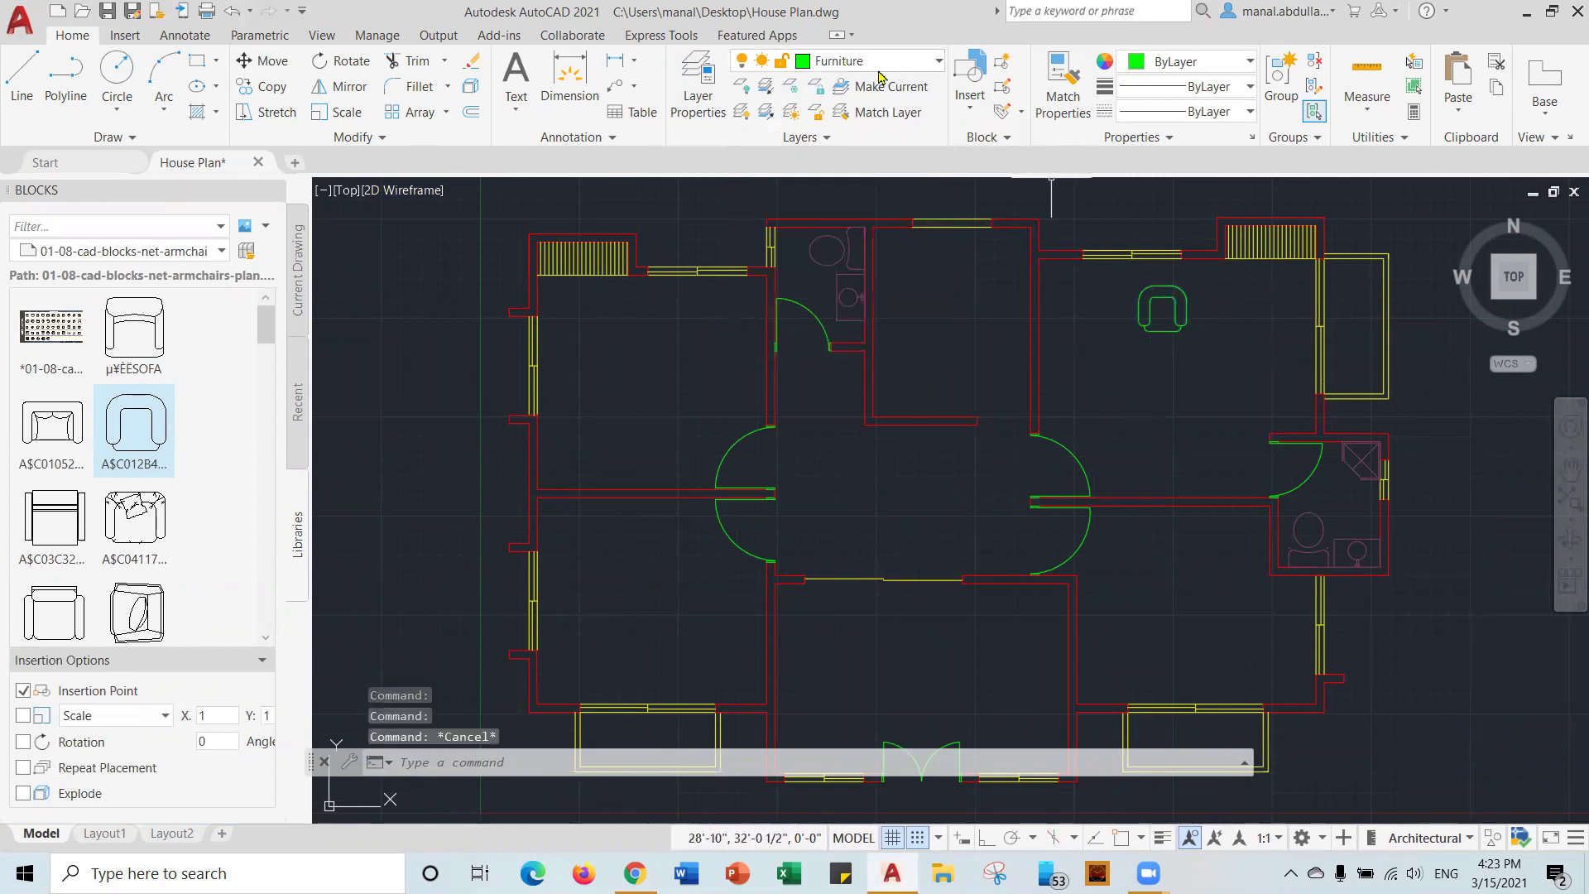
{"action": "left_click", "coordinate": [135, 526]}
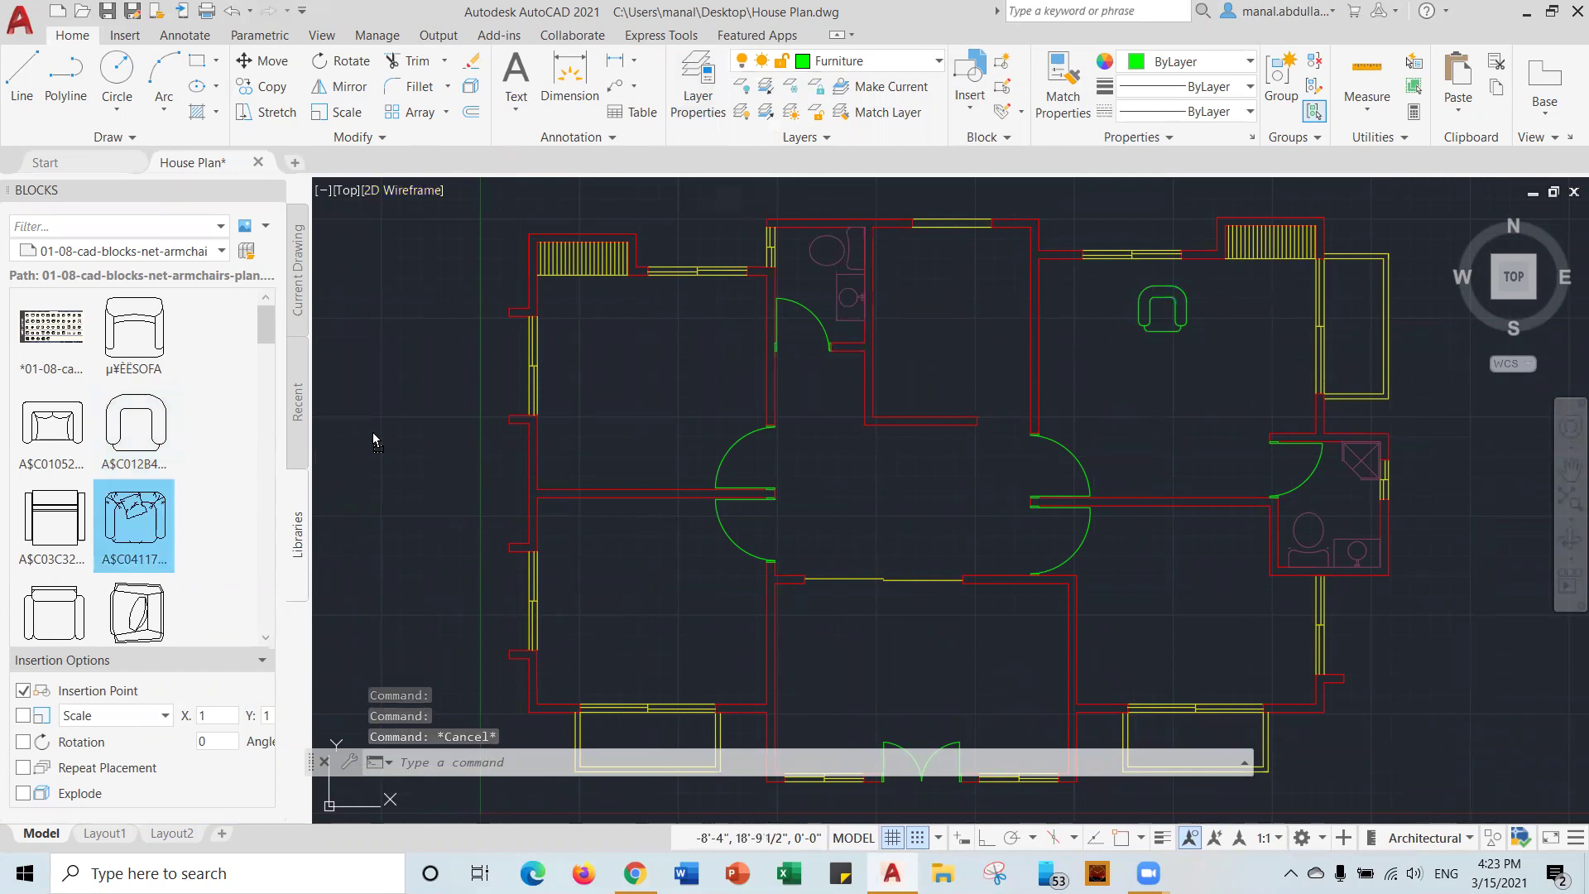
Place a second armchair beside the first and rotate it to an angle.
{"action": "left_click", "coordinate": [1216, 341]}
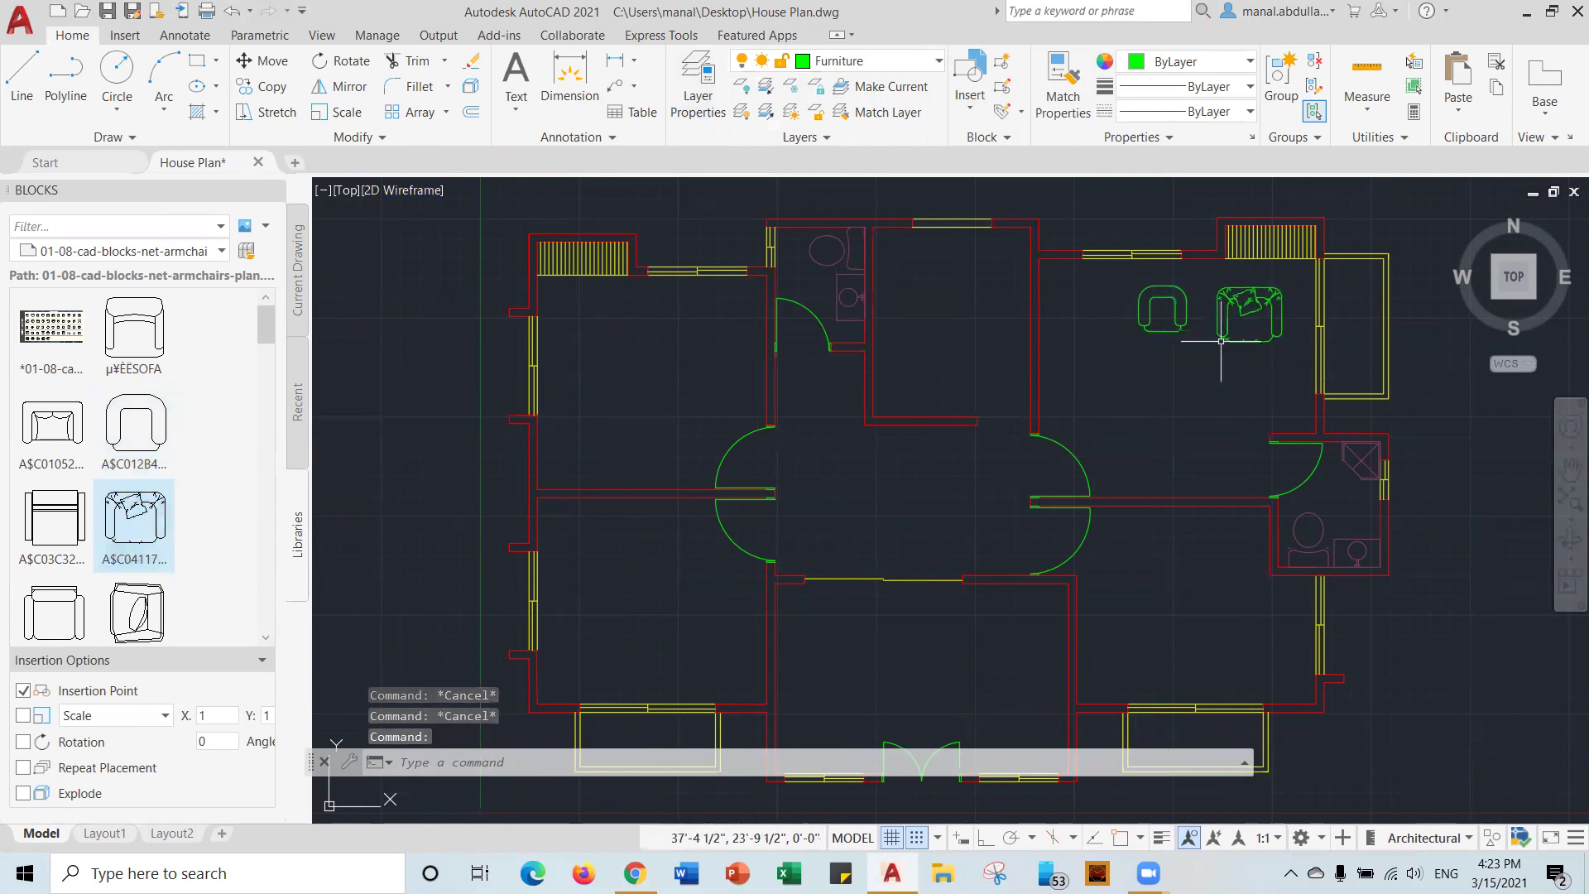
{"action": "left_click", "coordinate": [342, 60]}
{"action": "left_click", "coordinate": [1268, 296]}
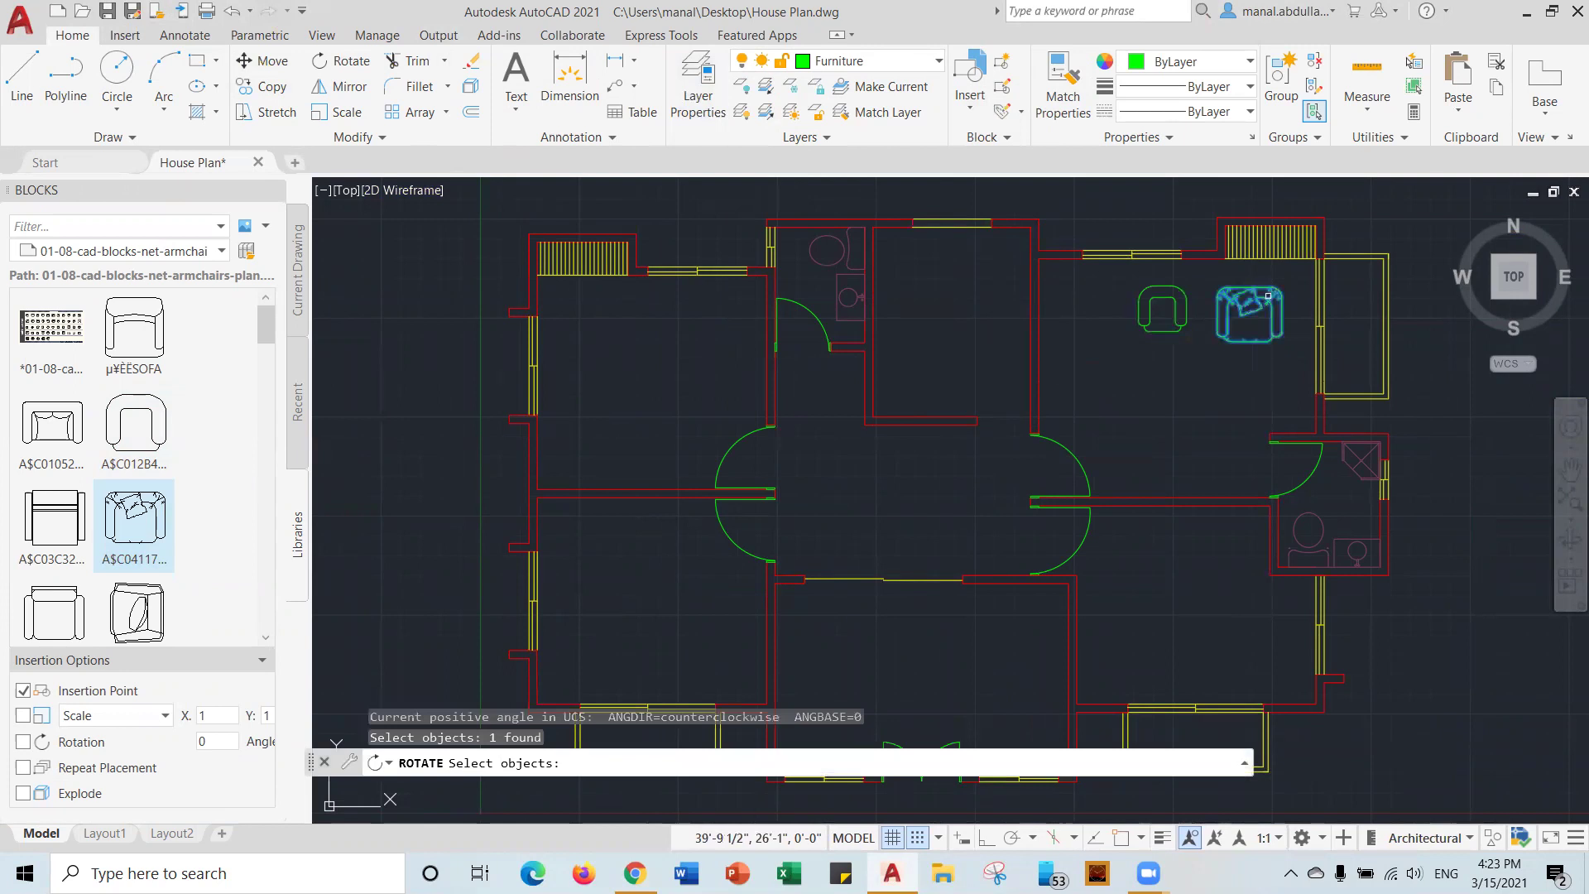
{"action": "key", "text": "Return"}
{"action": "left_click", "coordinate": [1270, 291]}
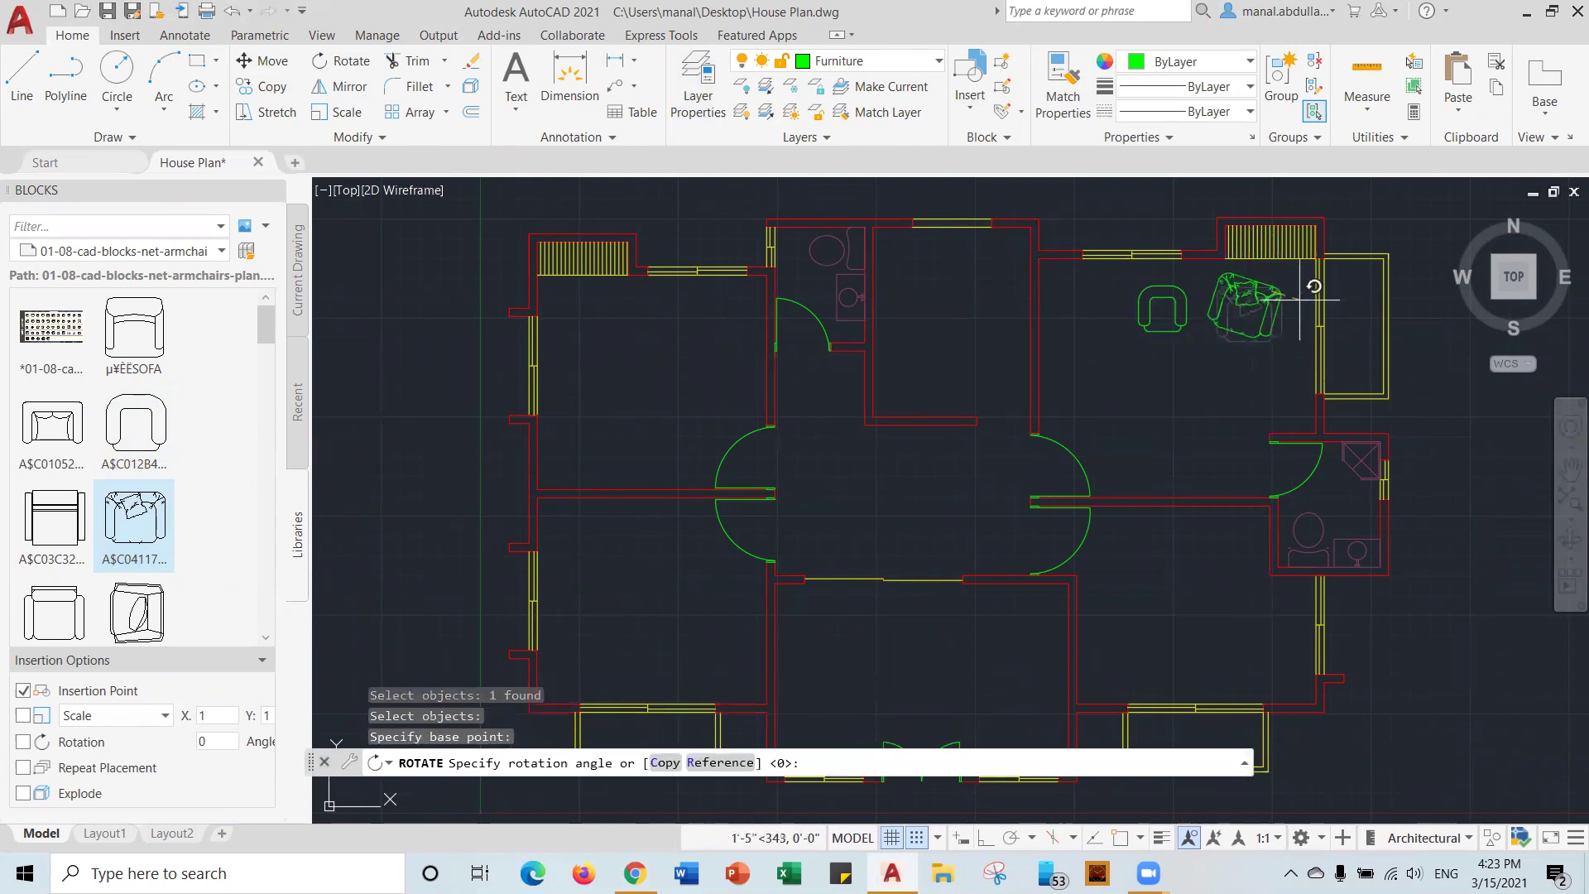
{"action": "left_click", "coordinate": [1314, 287]}
Shift the angled armchair into place, then drop another armchair into the top-left room.
{"action": "left_click", "coordinate": [266, 60]}
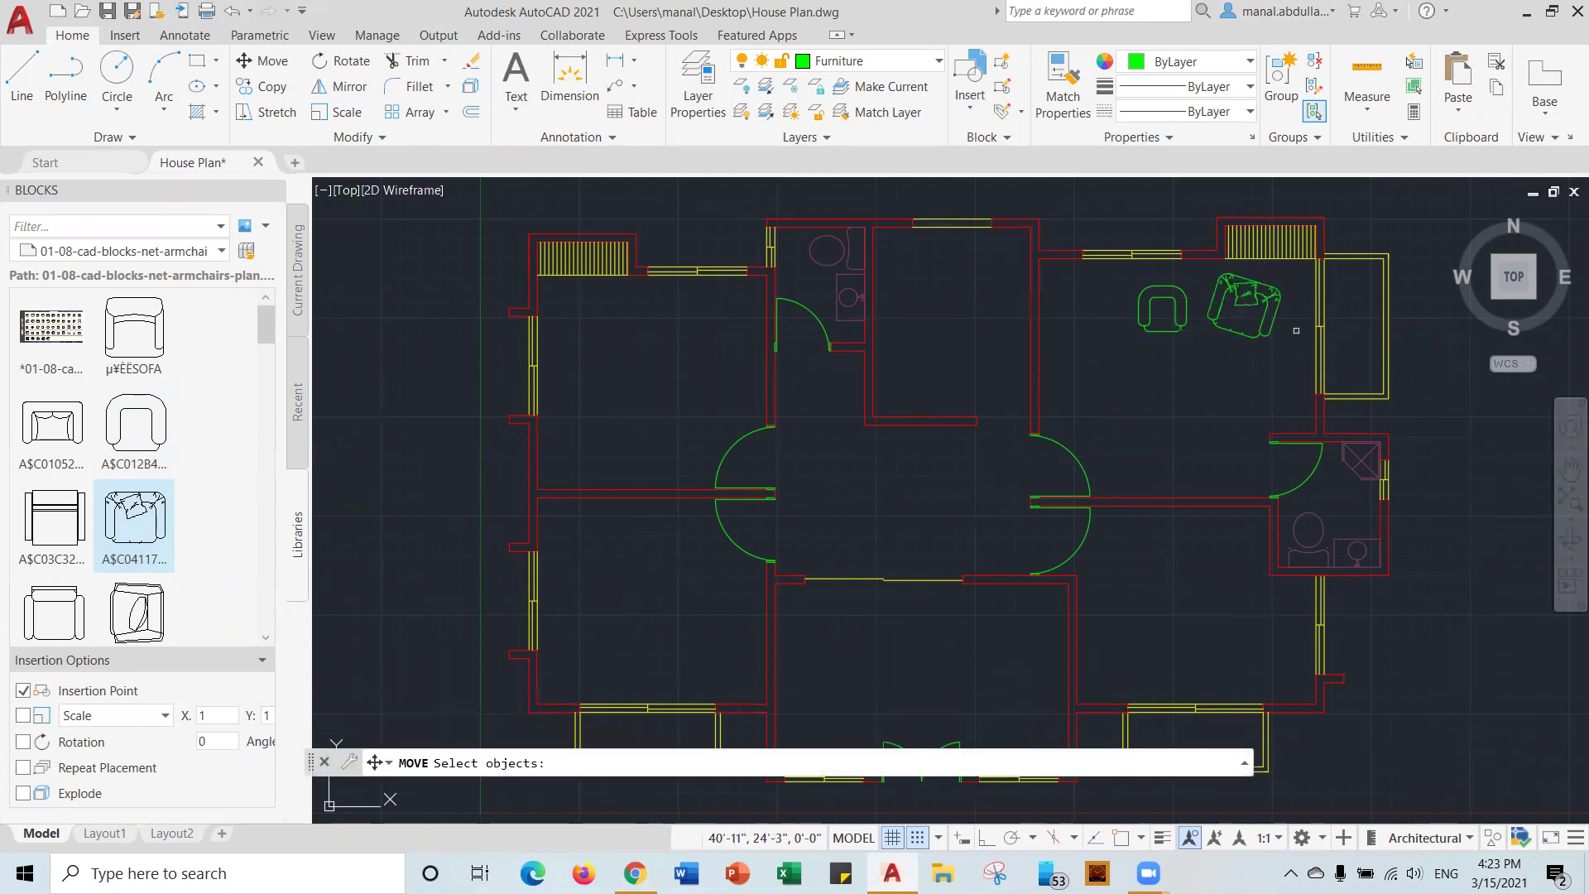
{"action": "left_click", "coordinate": [1249, 307]}
{"action": "key", "text": "Return"}
{"action": "left_click", "coordinate": [1246, 298]}
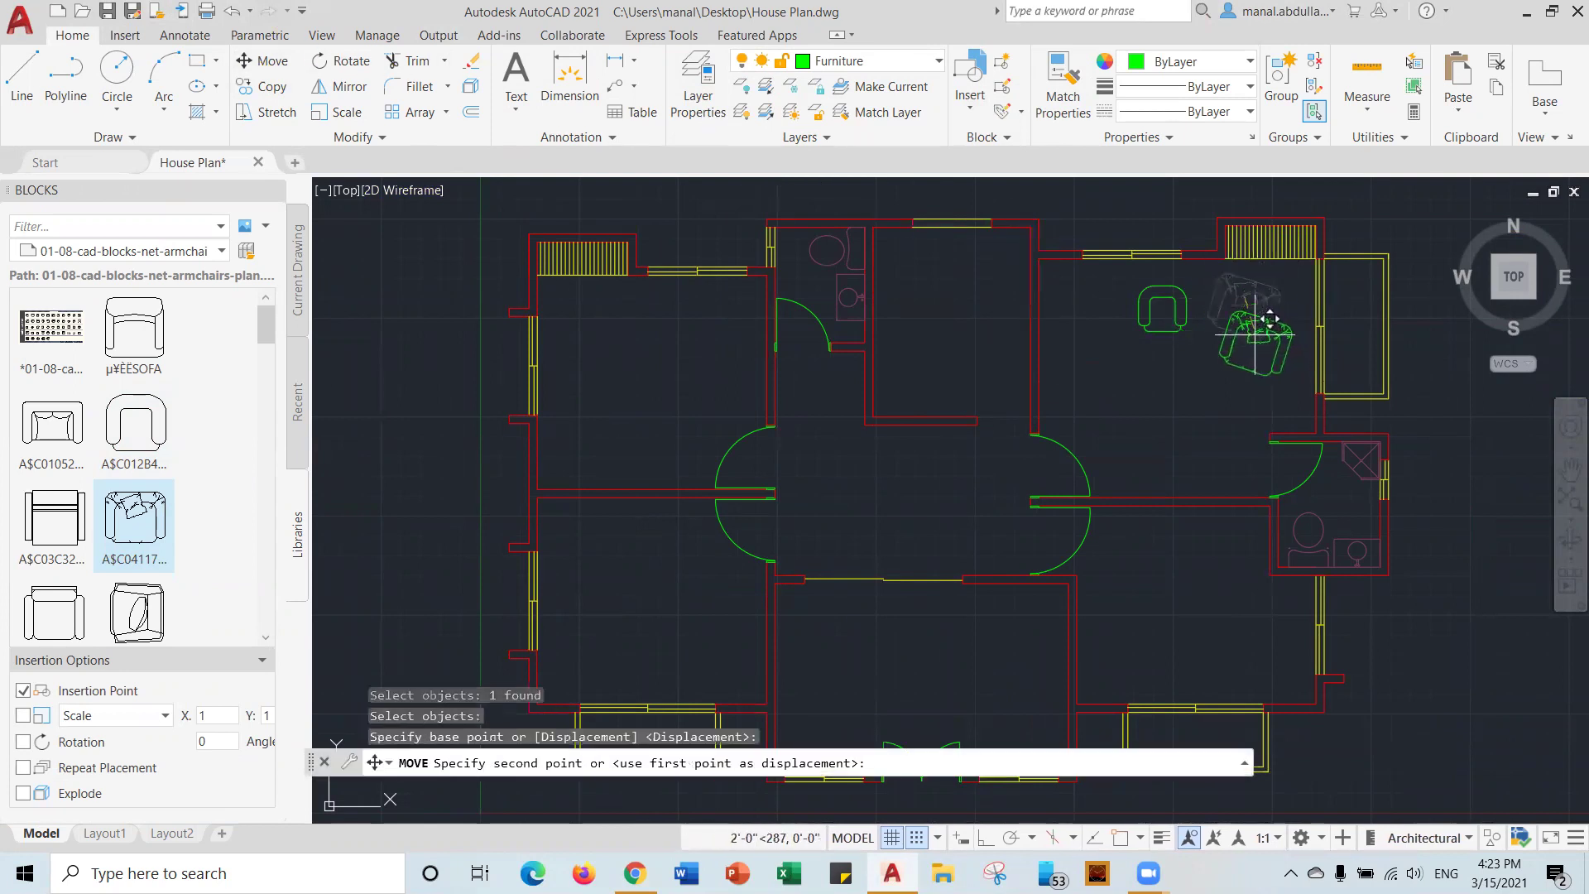
{"action": "left_click", "coordinate": [1270, 318]}
{"action": "key", "text": "Escape"}
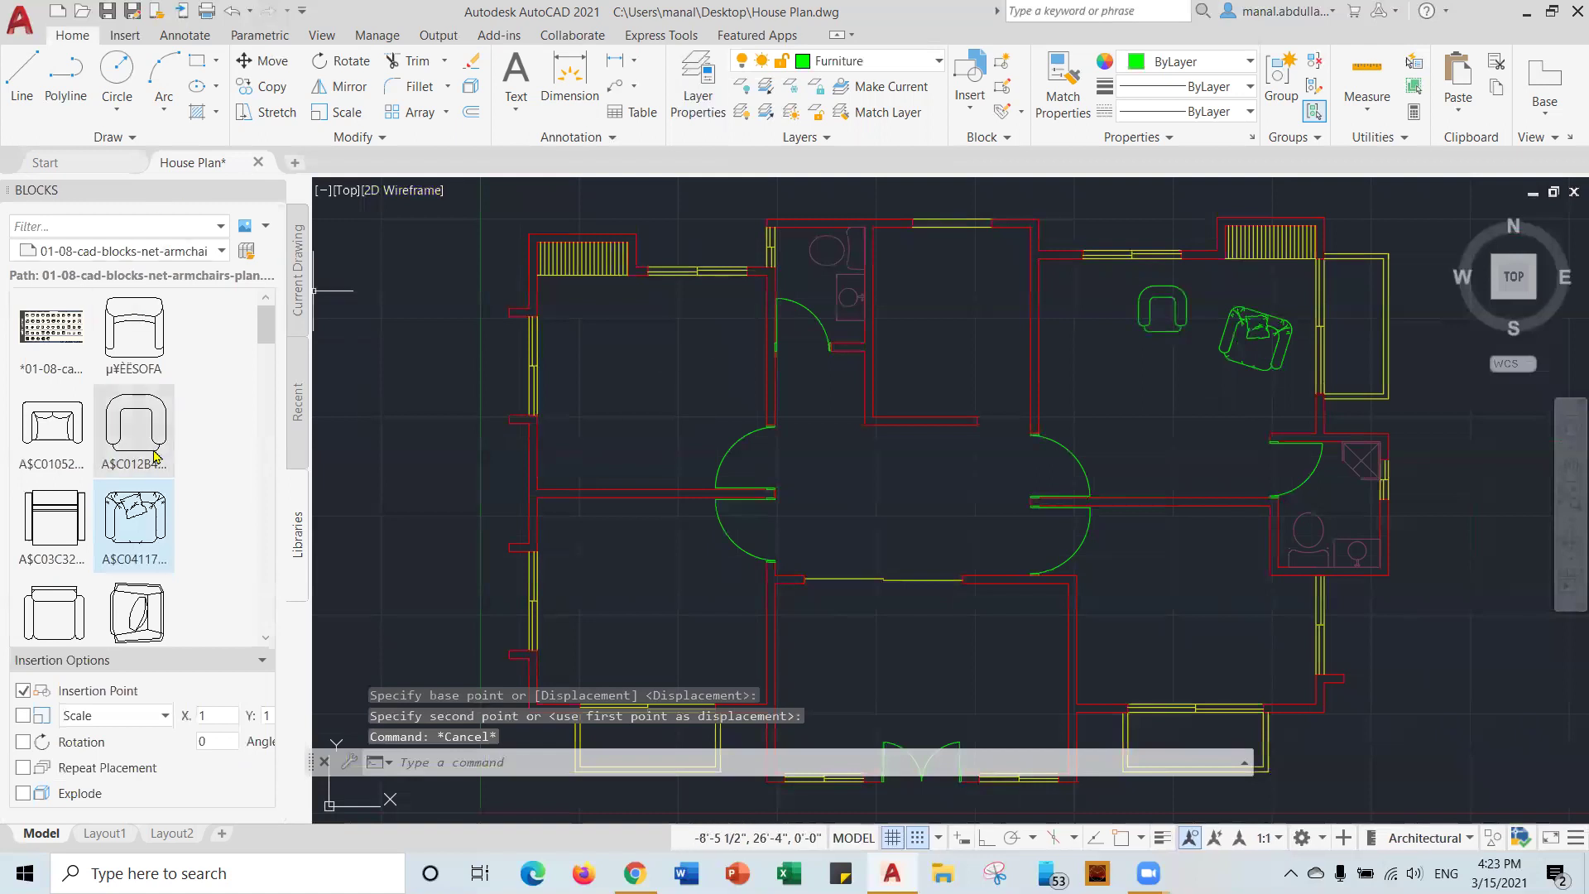
{"action": "mouse_move", "coordinate": [131, 512]}
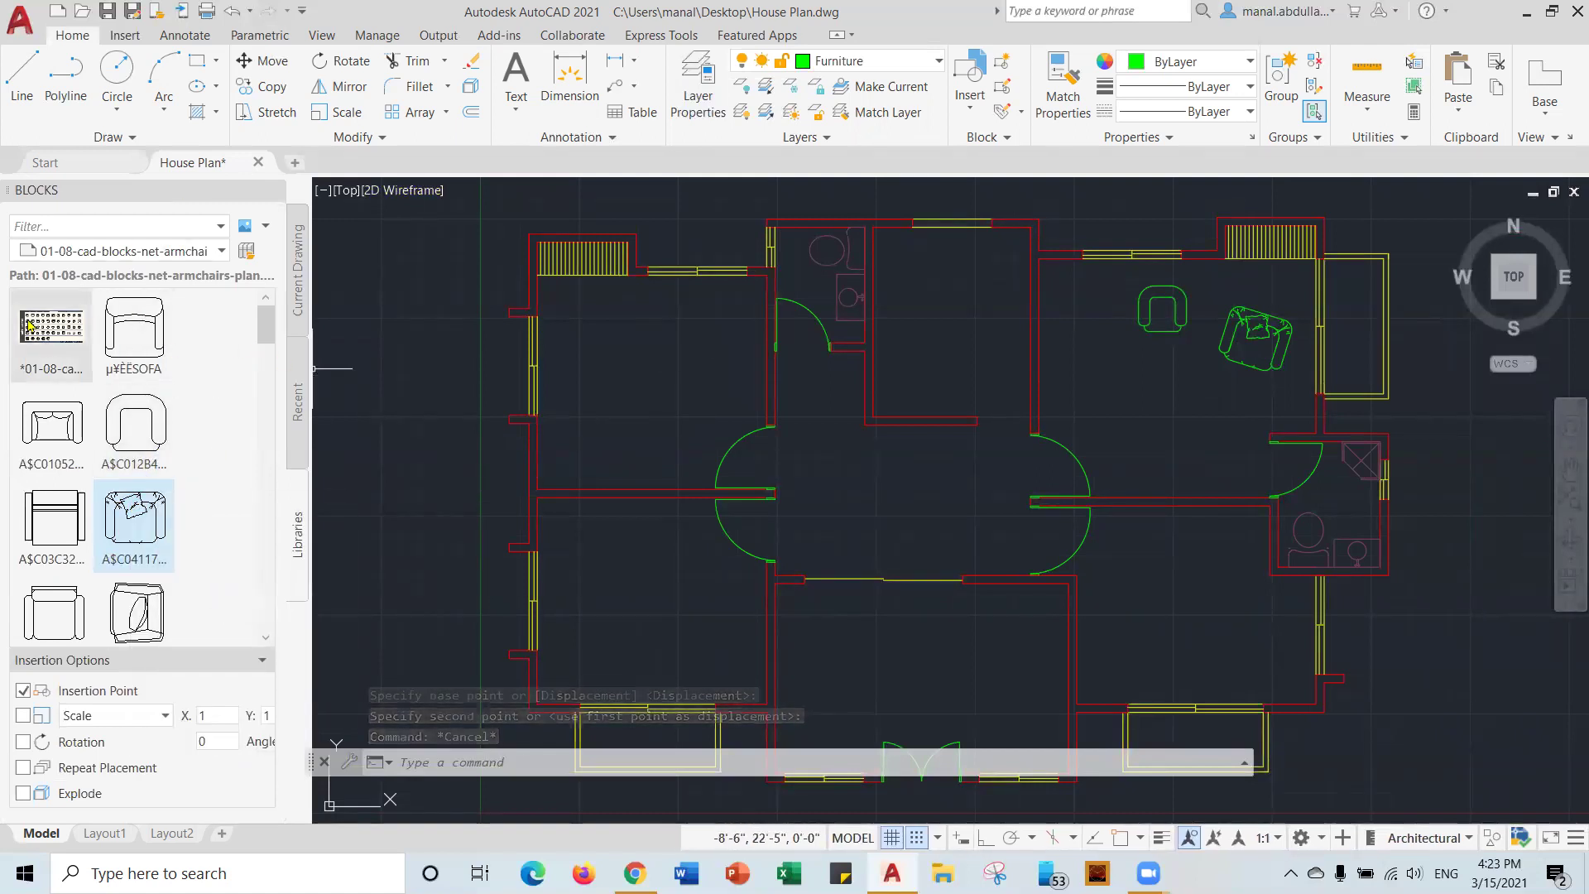
{"action": "left_click_drag", "start_coordinate": [46, 429], "coordinate": [635, 344]}
Cancel the pending command and expand the Modify panel slideout.
{"action": "key", "text": "Escape"}
{"action": "key", "text": "Escape"}
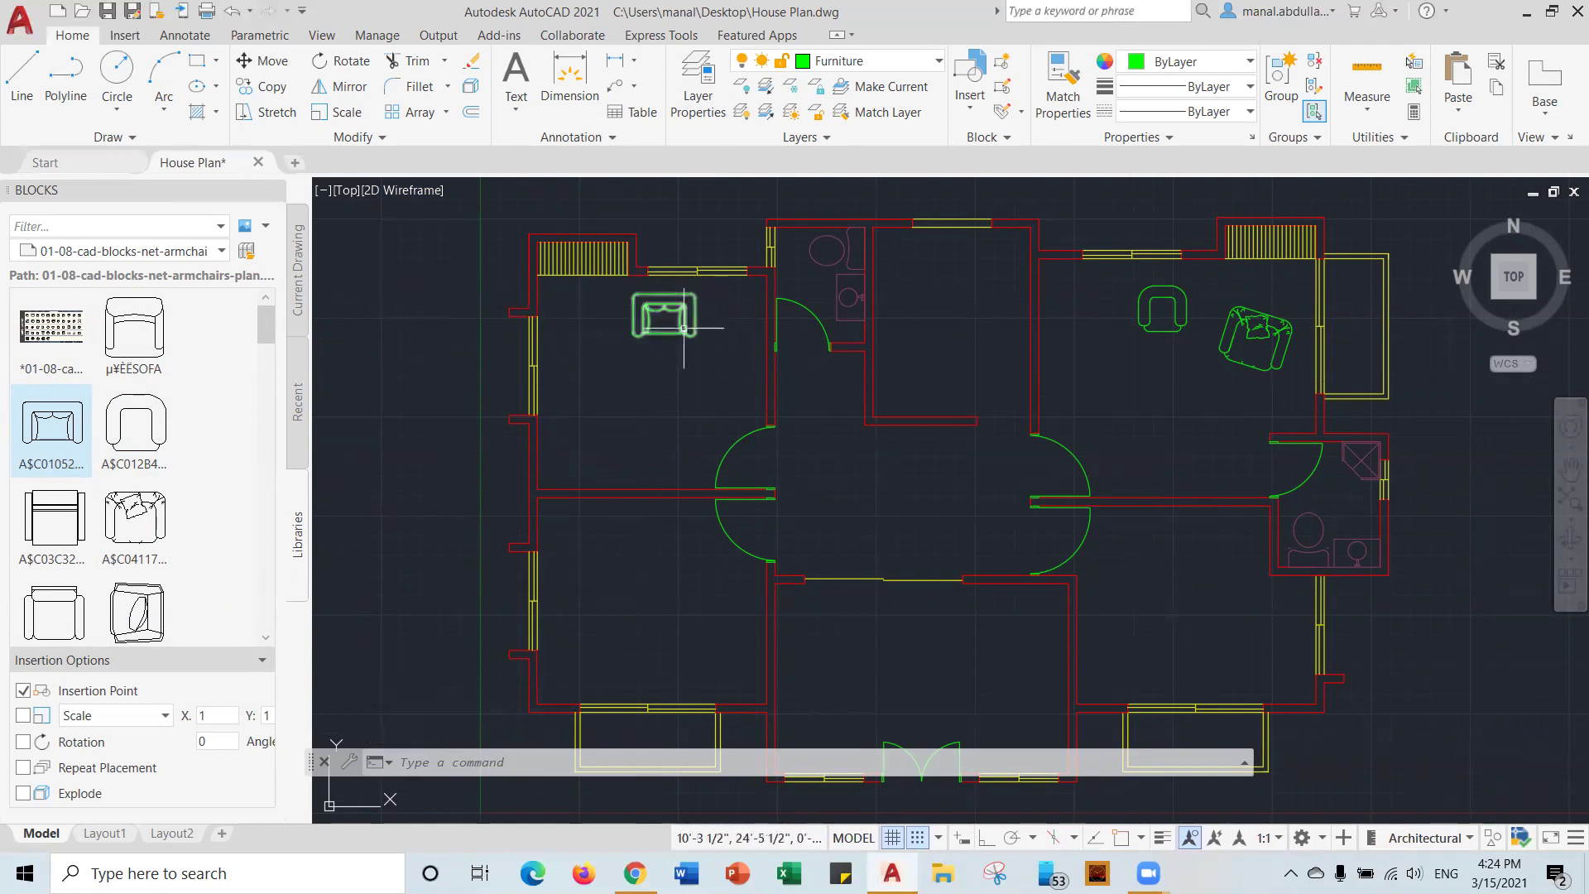
{"action": "left_click", "coordinate": [372, 139]}
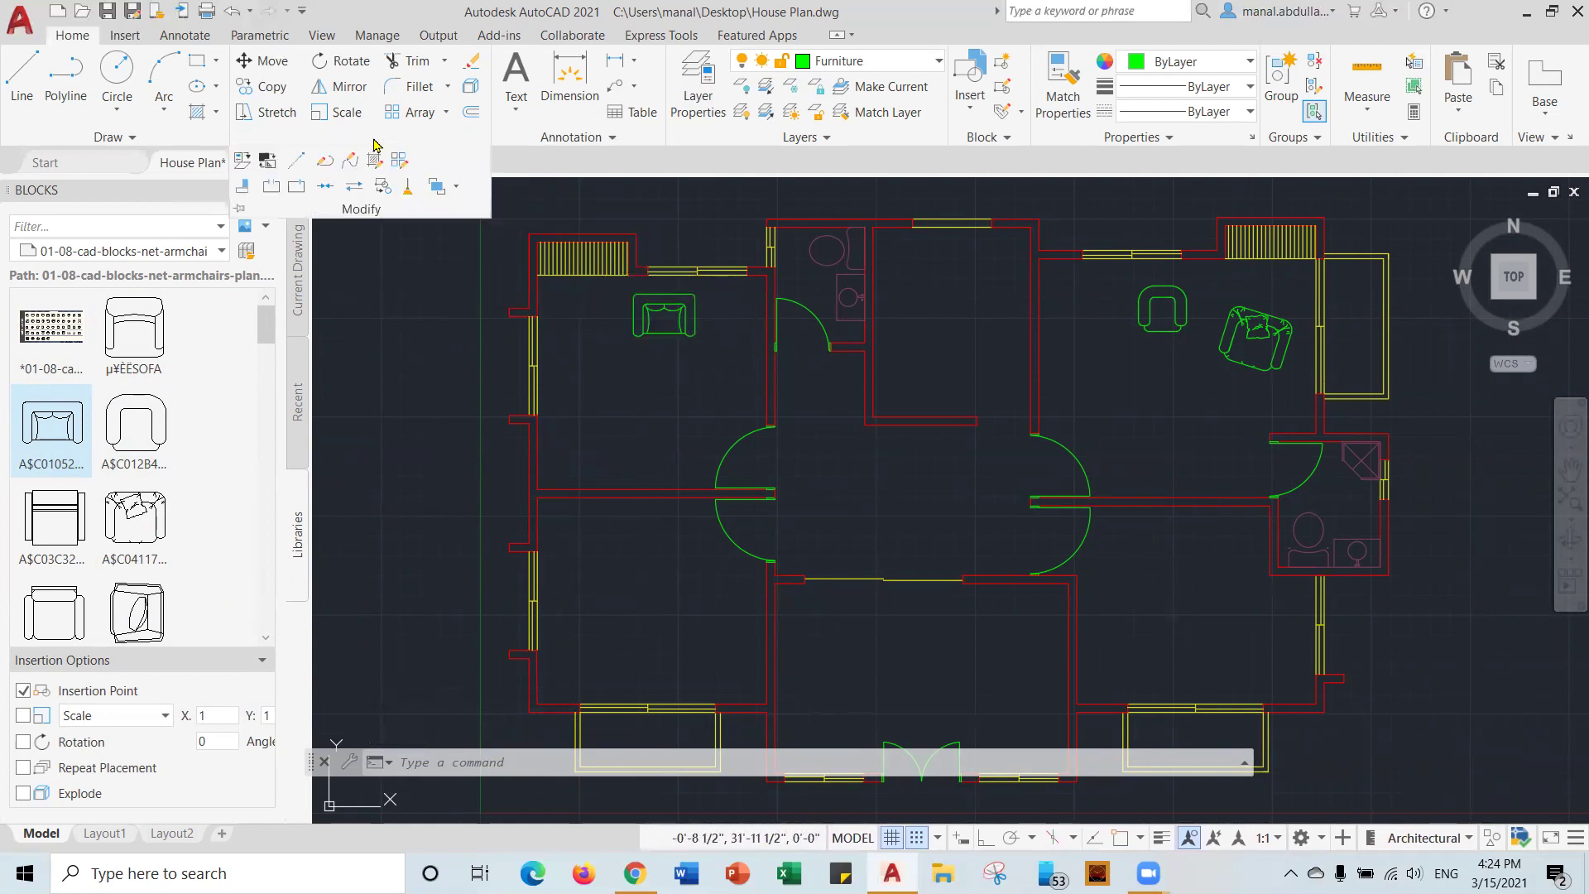
Start Align from the Modify slideout and select the top-left armchair as its object.
{"action": "left_click", "coordinate": [244, 188]}
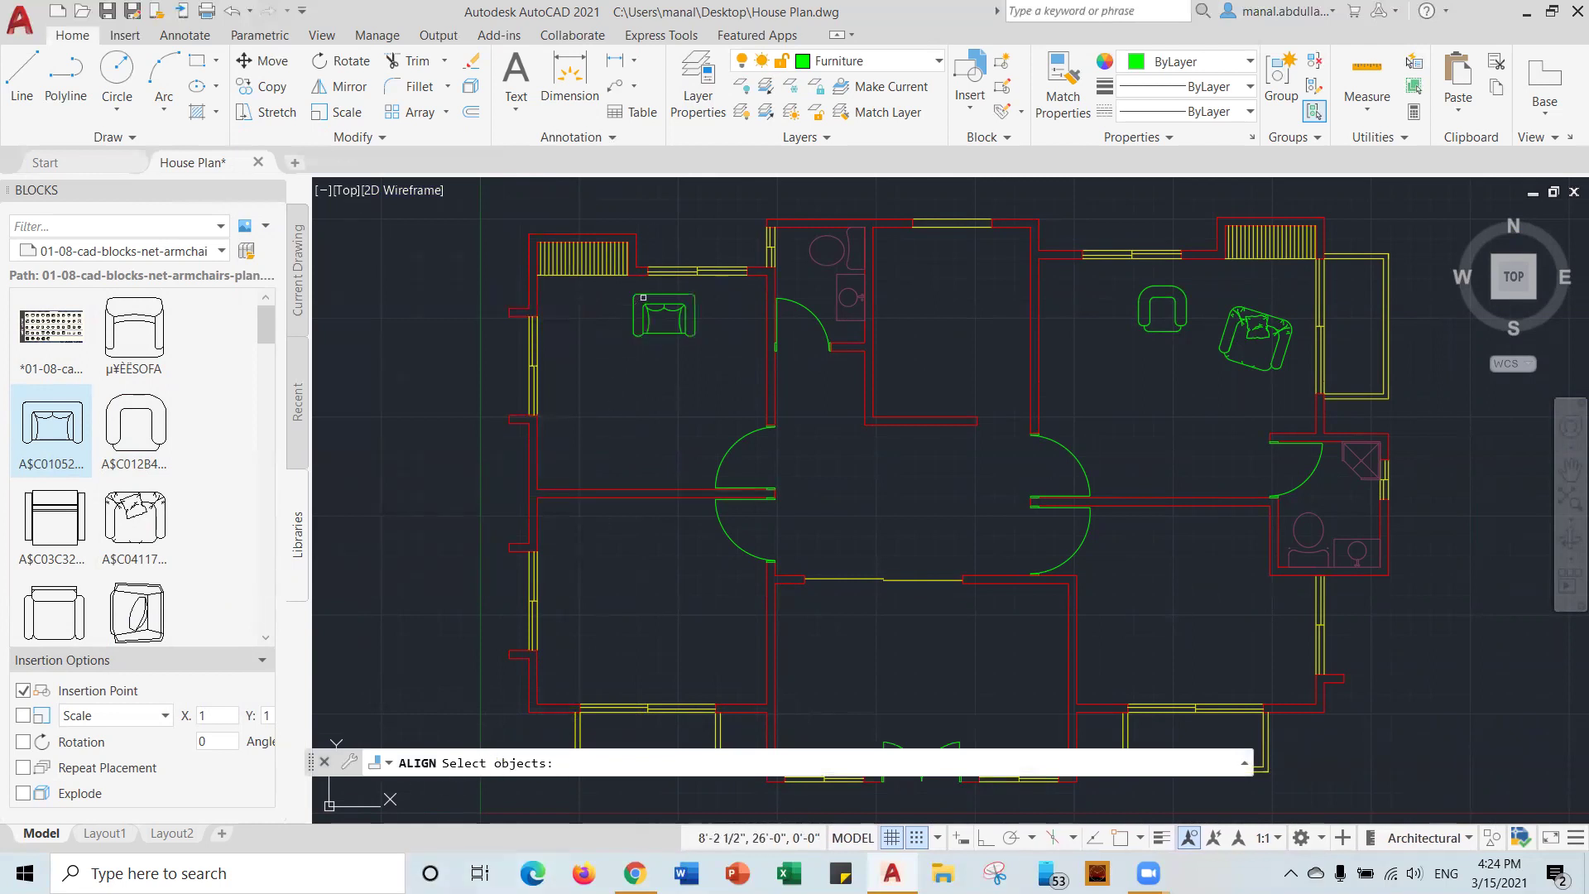
{"action": "left_click", "coordinate": [646, 293]}
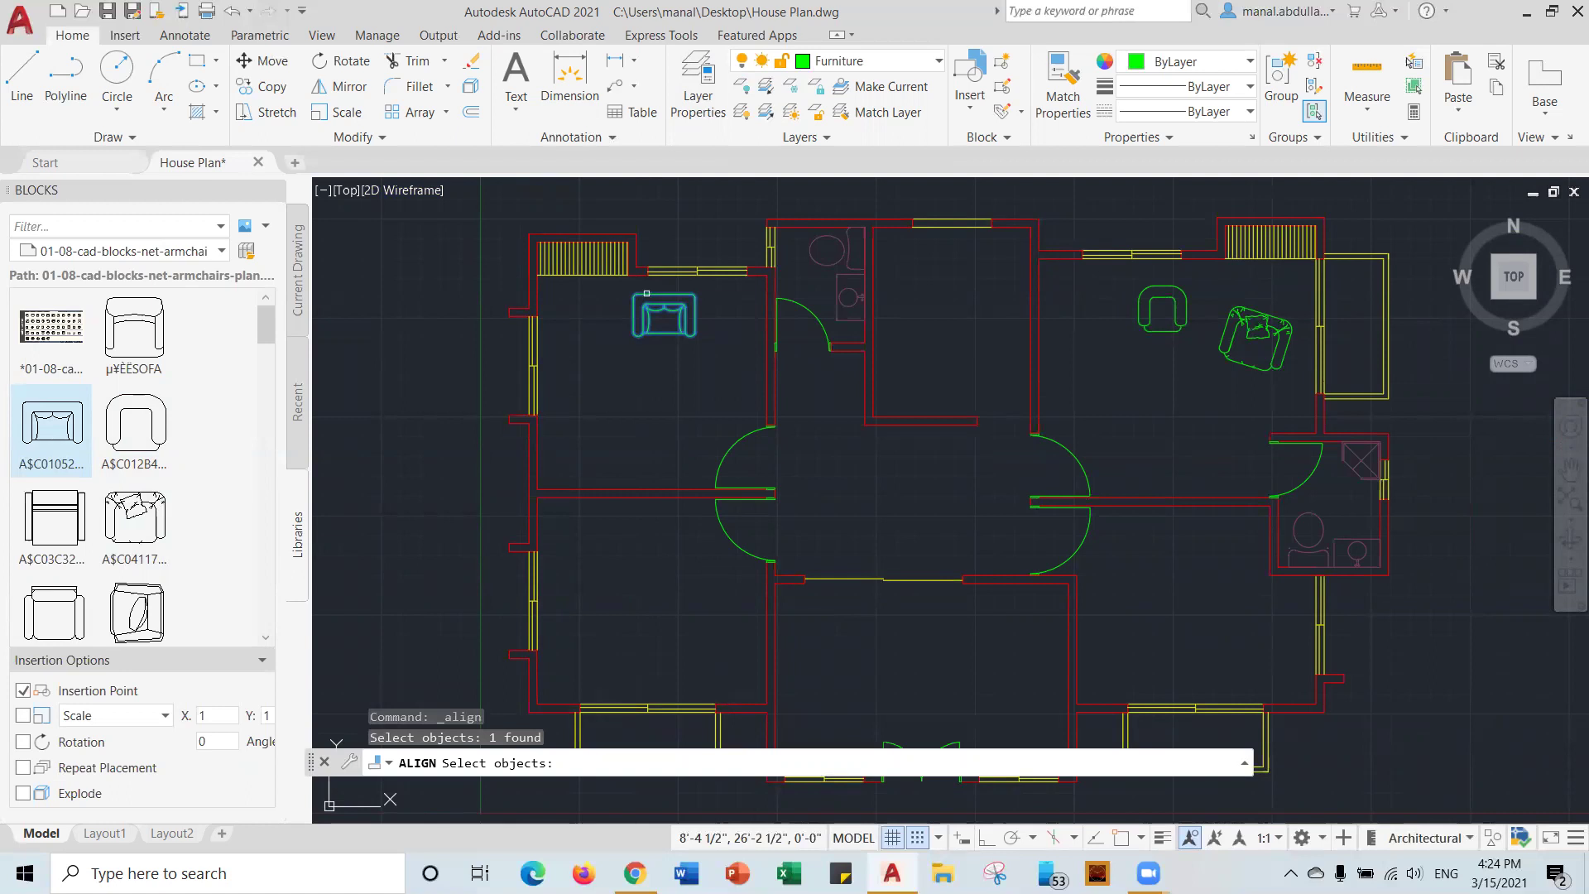
{"action": "left_click", "coordinate": [381, 139]}
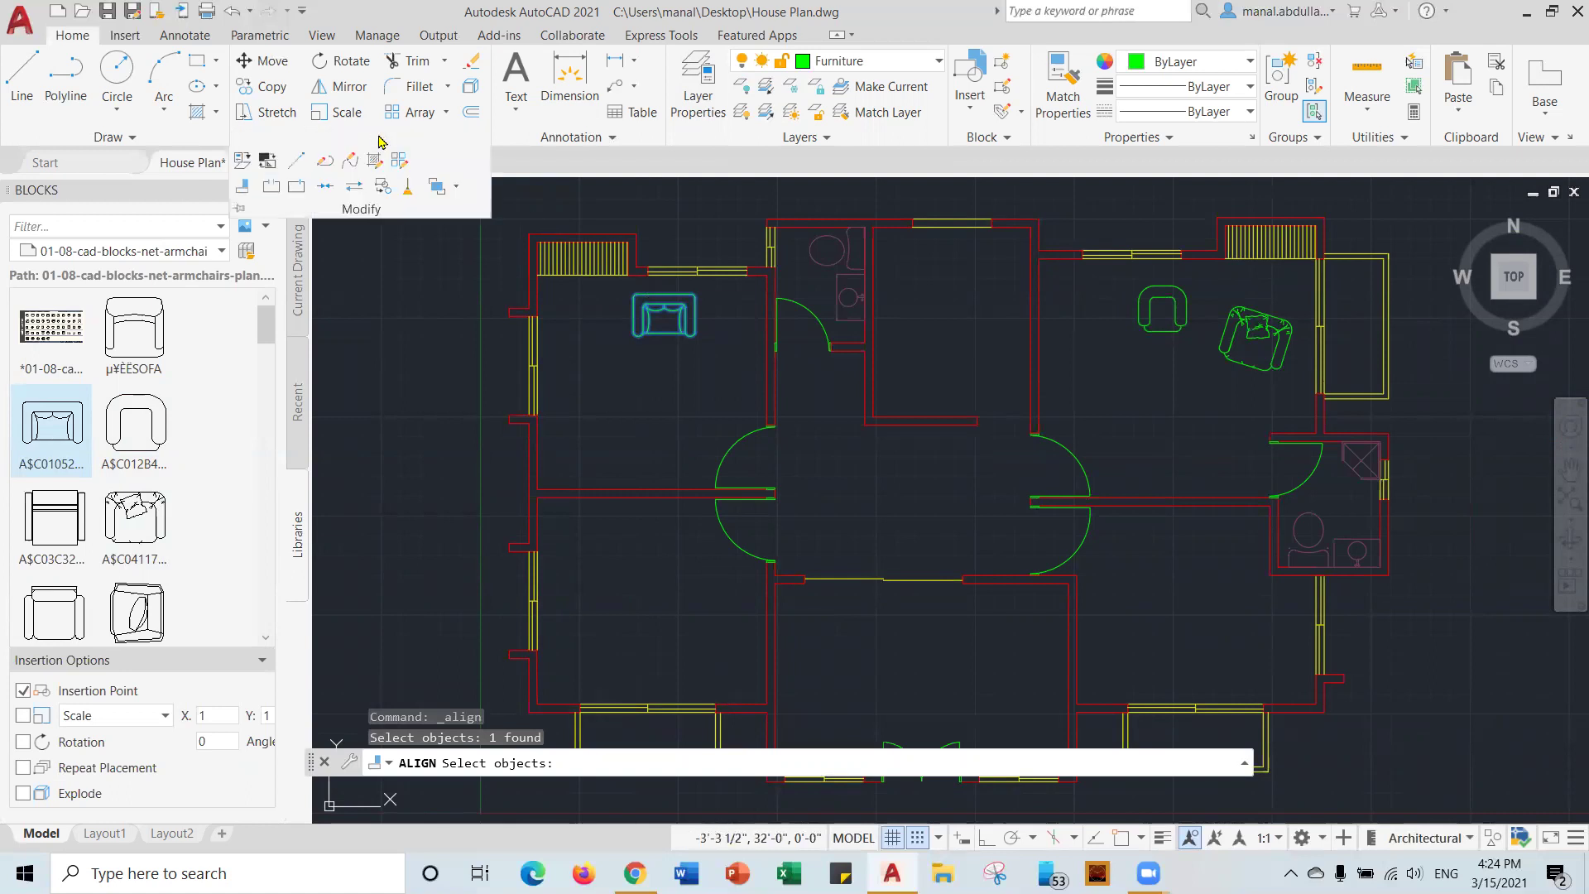
{"action": "left_click", "coordinate": [244, 190]}
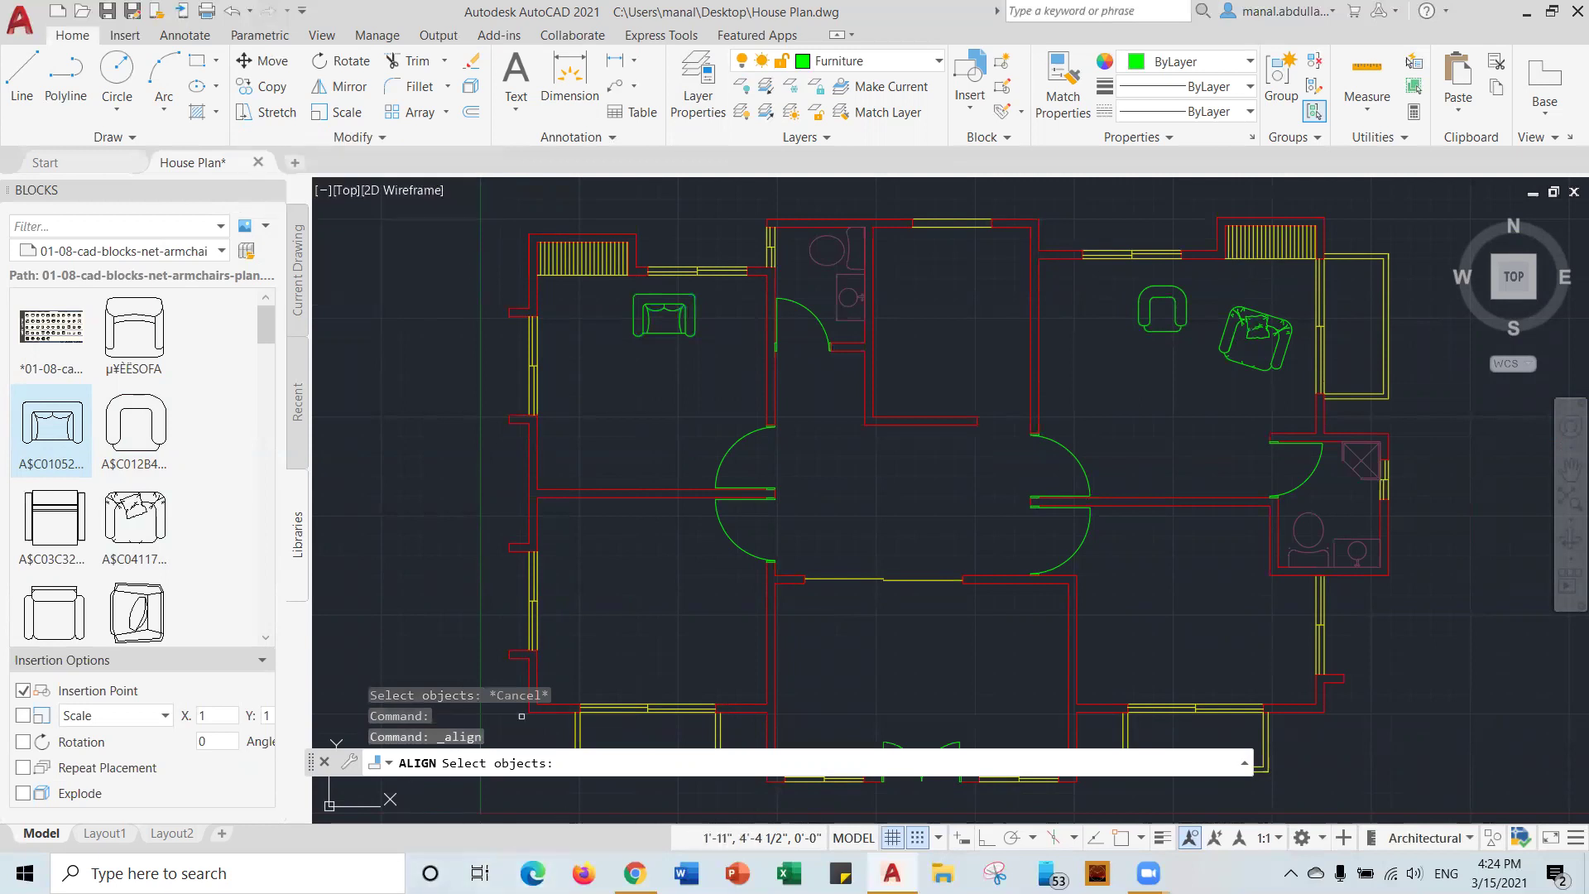
{"action": "left_click", "coordinate": [660, 293]}
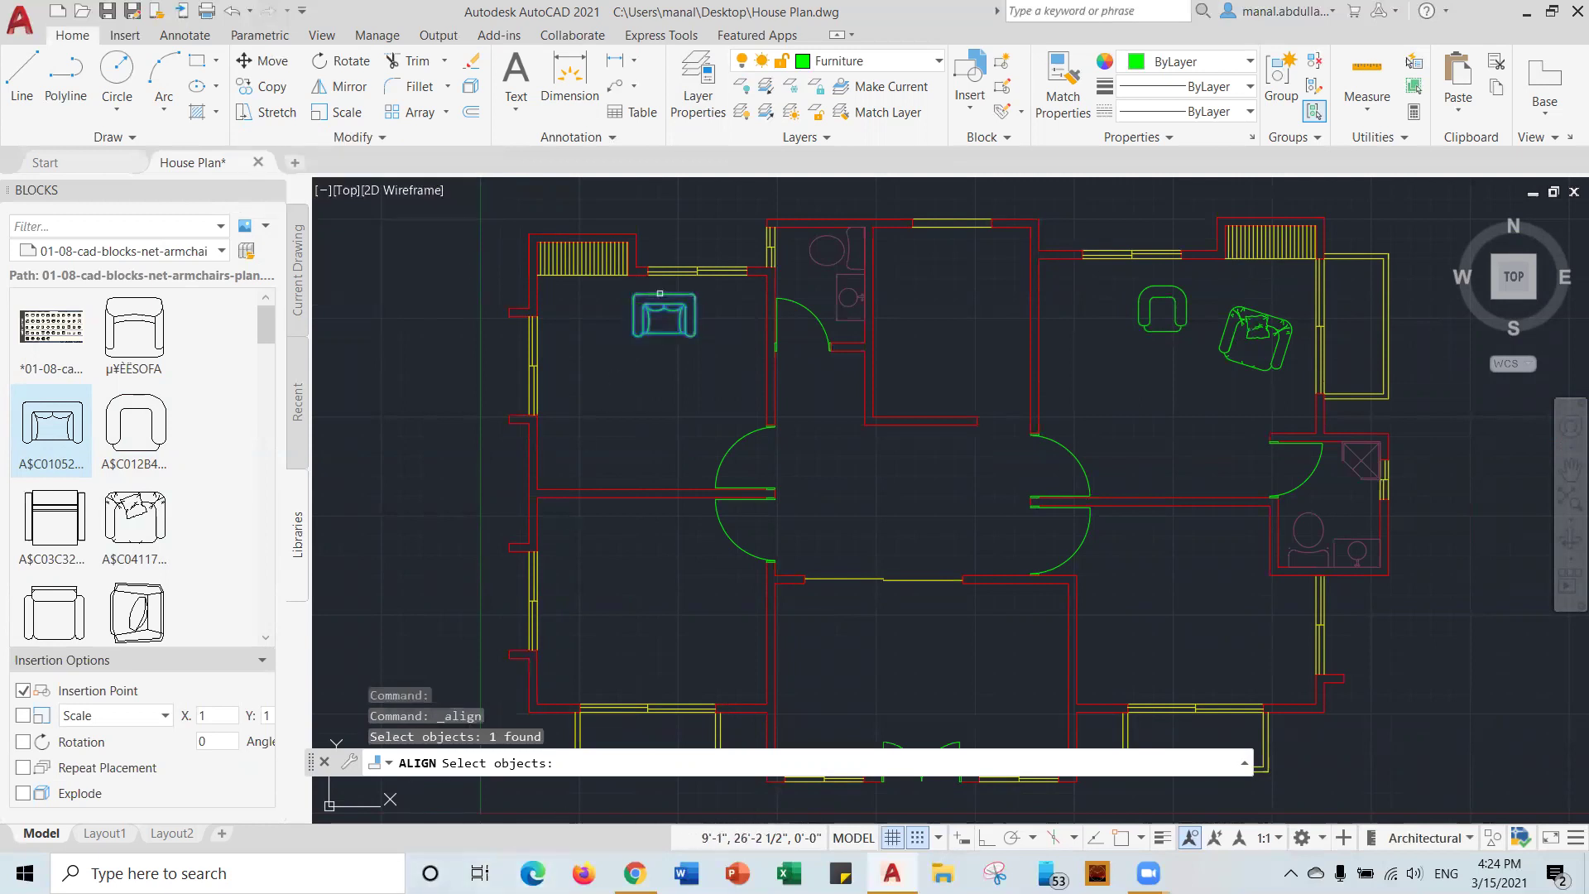
{"action": "key", "text": "Return"}
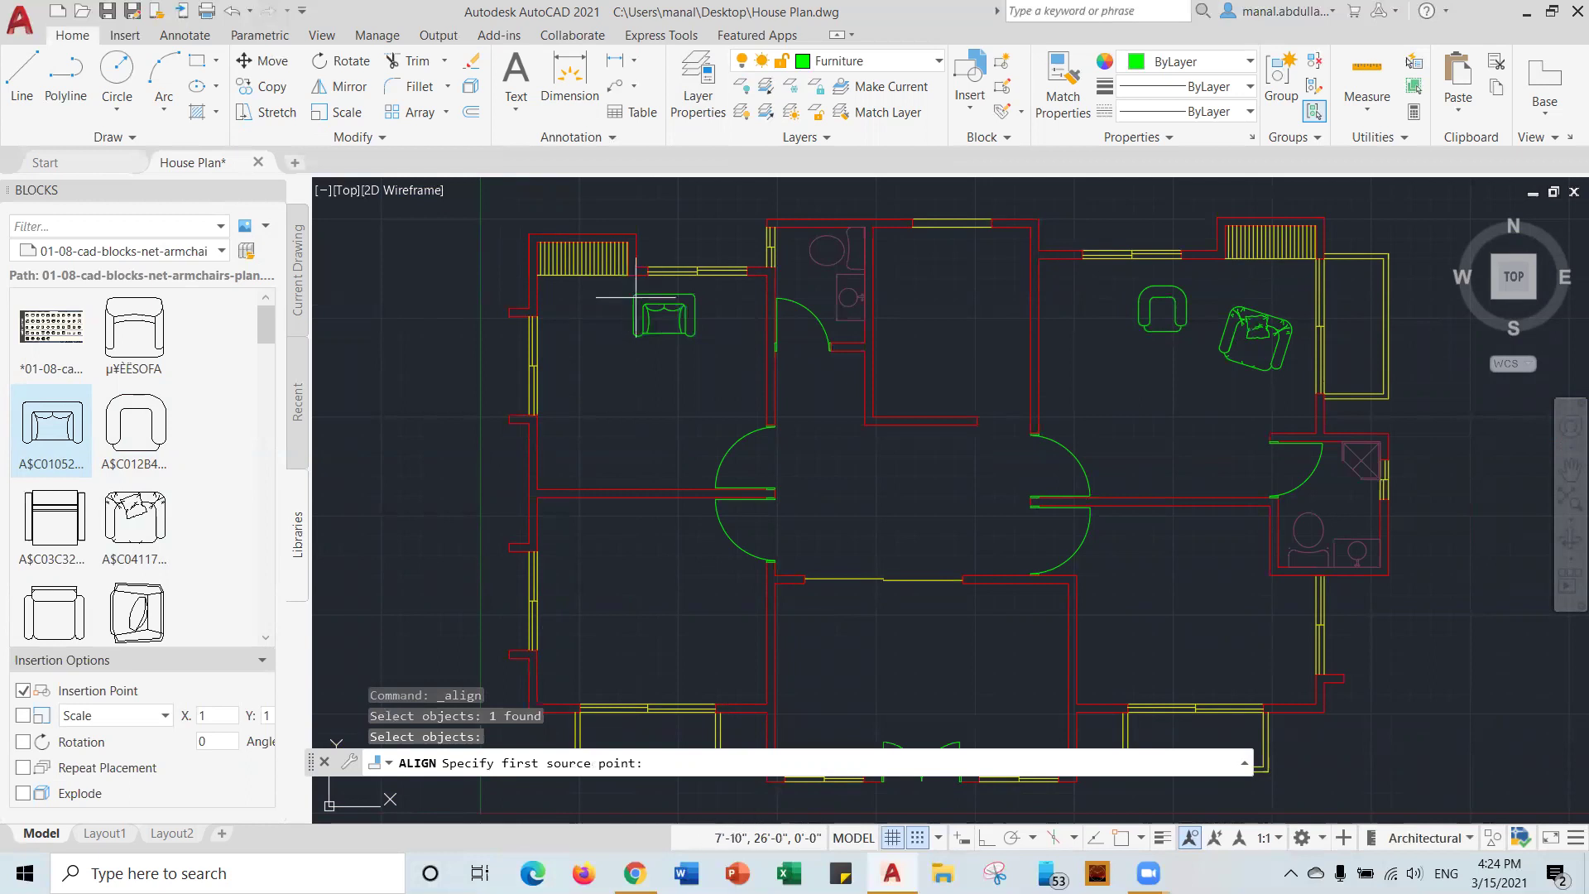
Turn on object snap with endpoint snapping enabled.
{"action": "left_click", "coordinate": [1120, 838]}
{"action": "left_click", "coordinate": [1143, 840]}
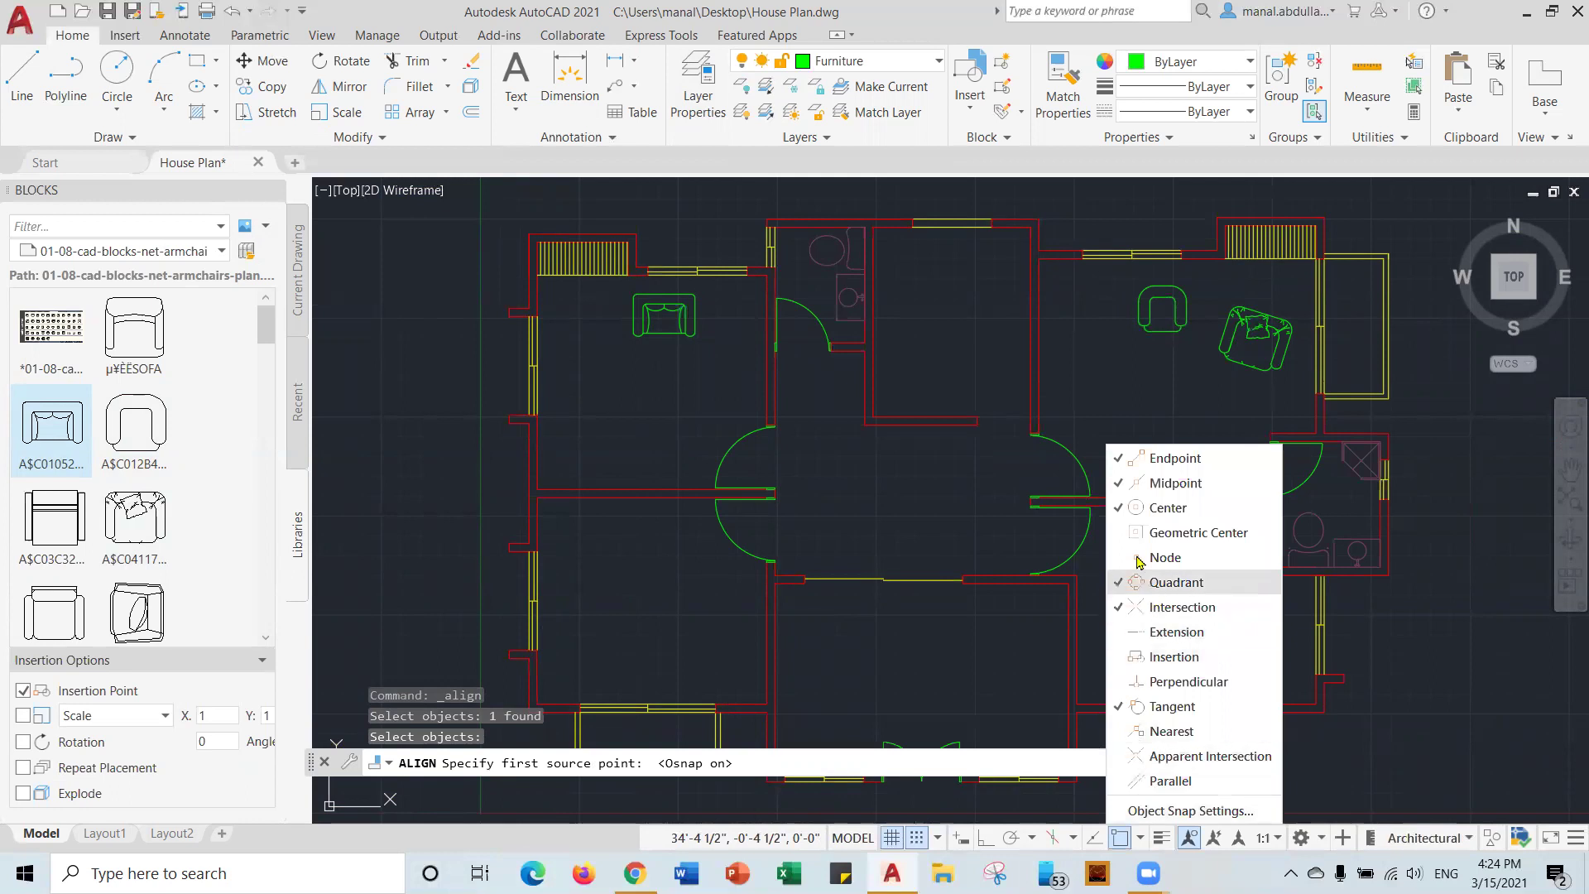
{"action": "left_click", "coordinate": [1160, 458]}
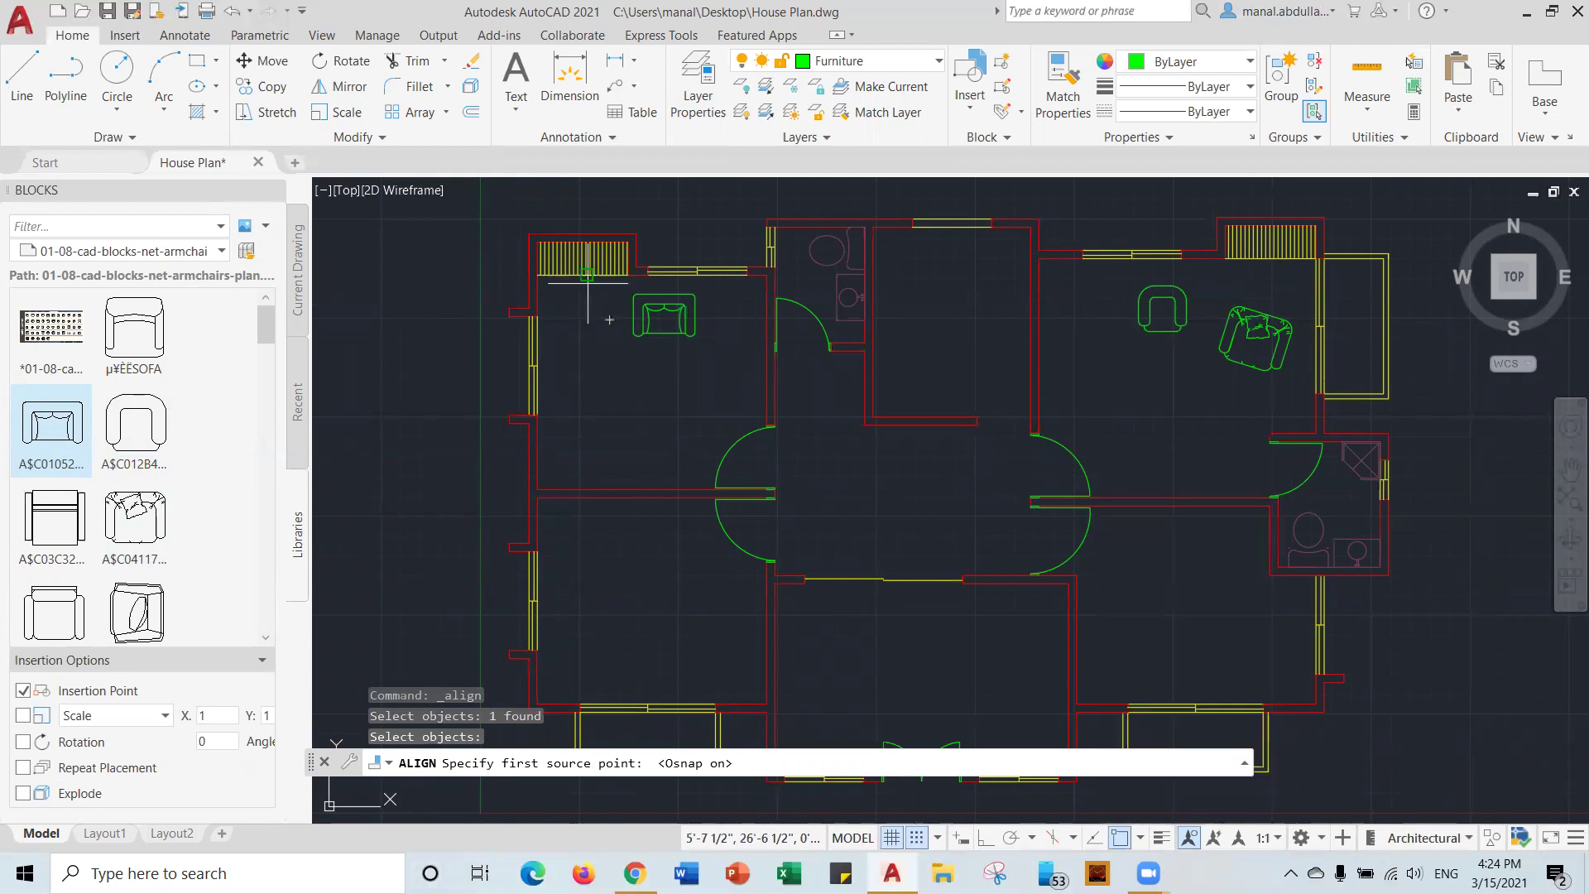
Align the armchair's corners to two top-wall points, answering Yes to scale it.
{"action": "left_click", "coordinate": [637, 296]}
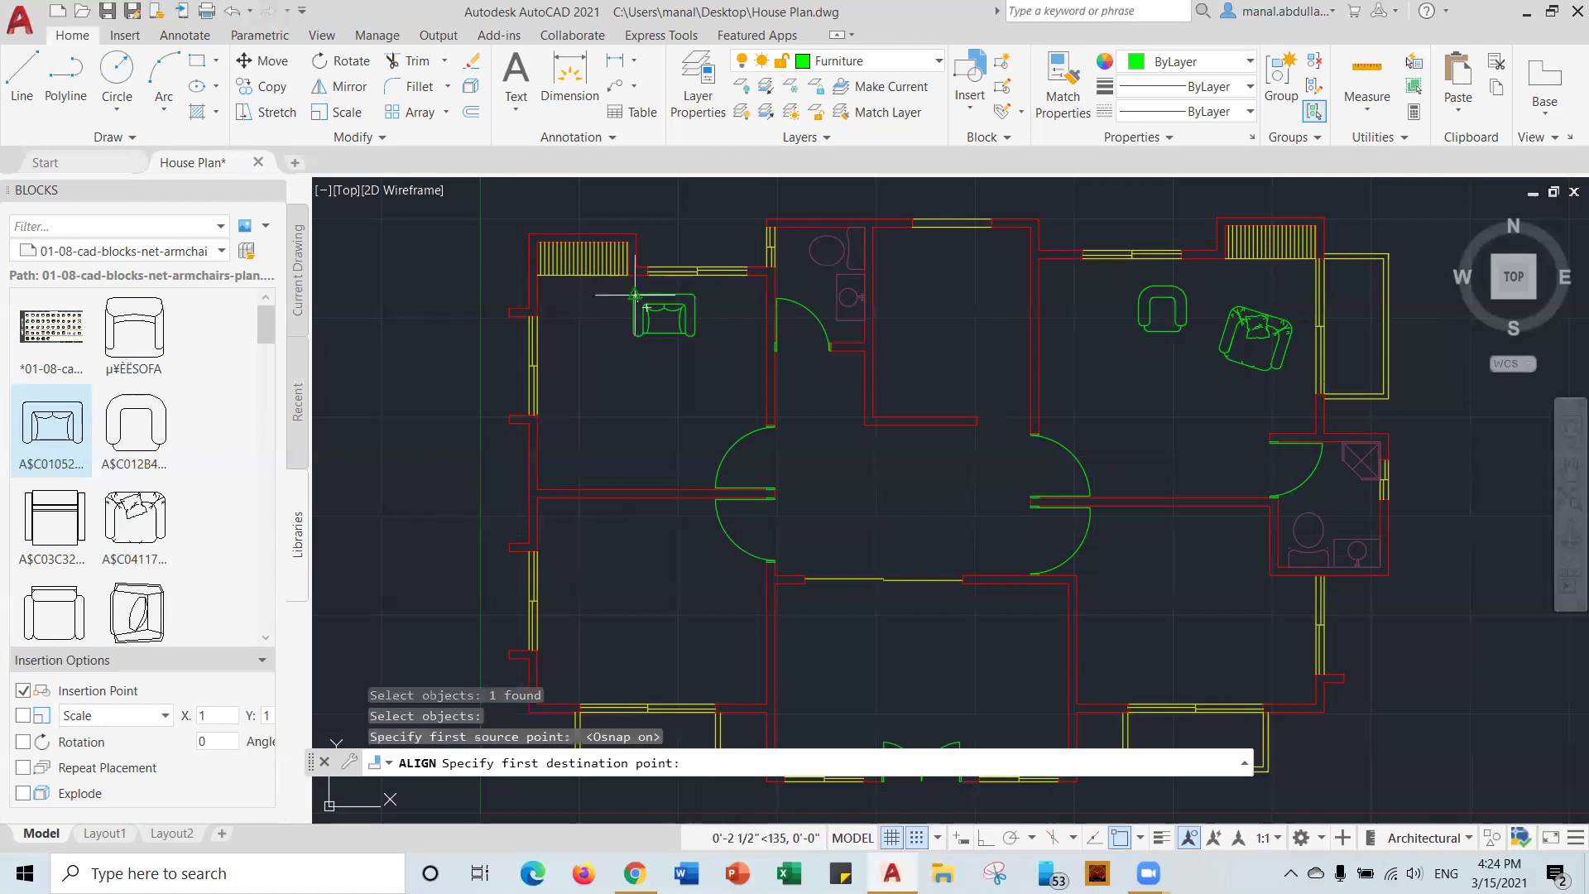
{"action": "left_click", "coordinate": [873, 225]}
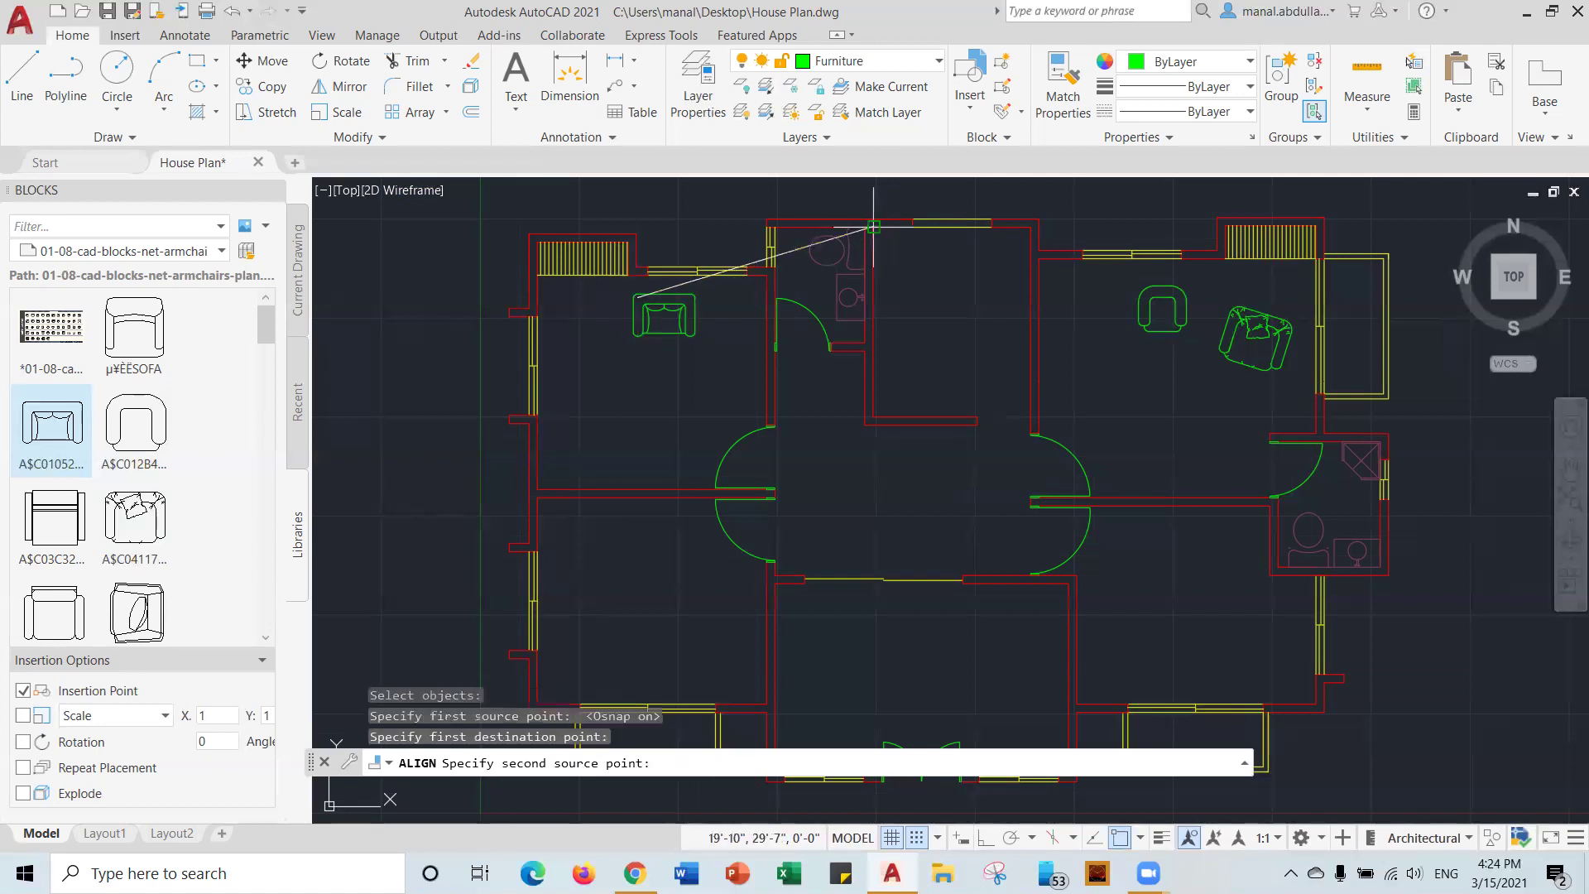
{"action": "left_click", "coordinate": [694, 297]}
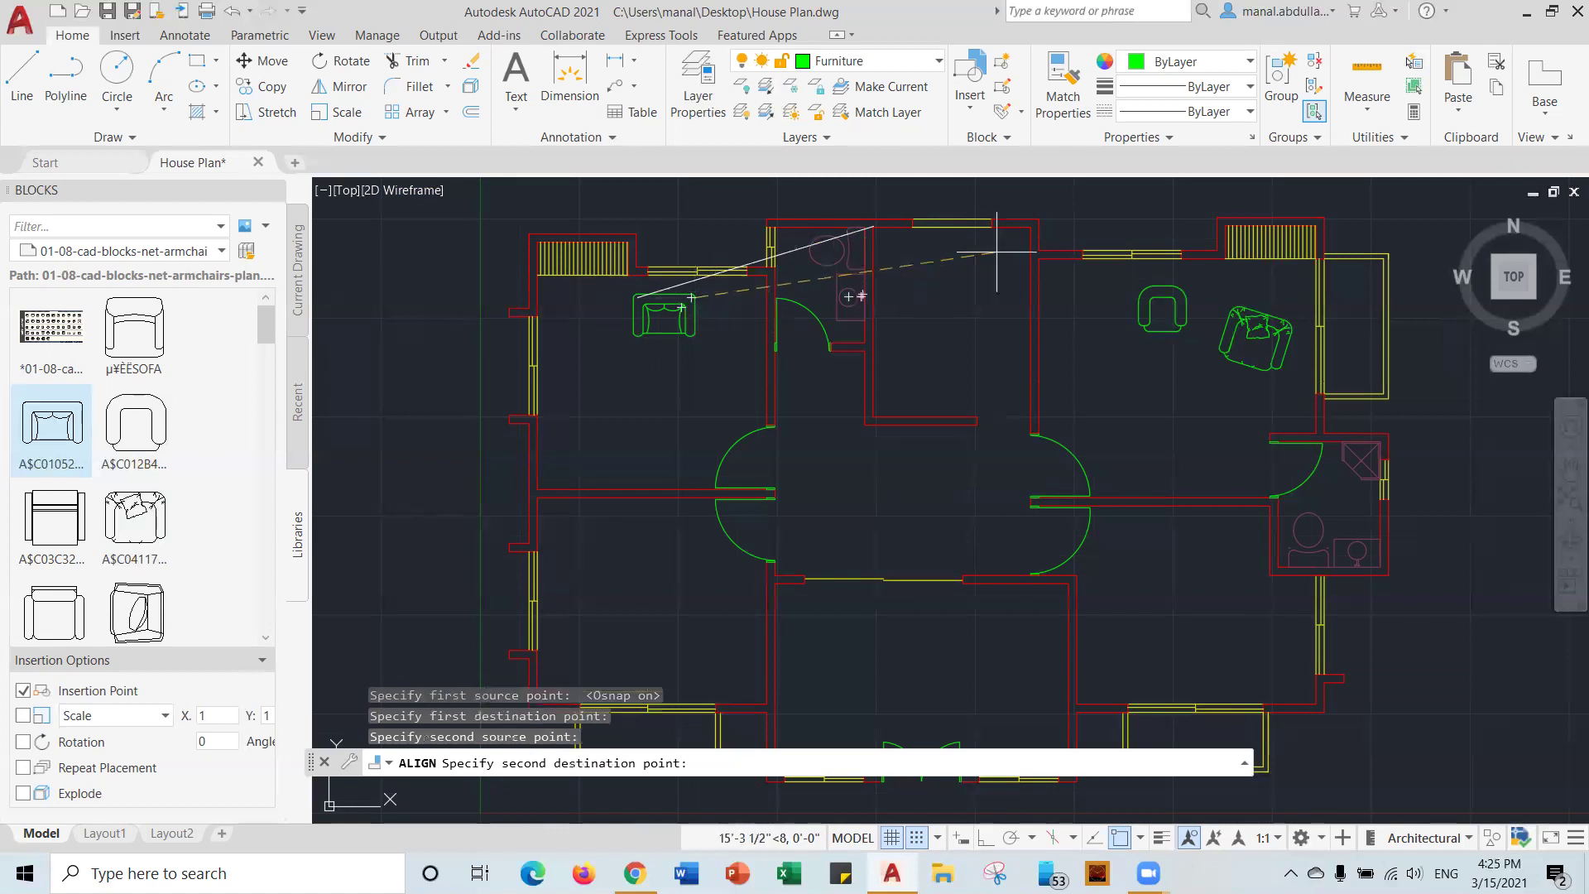
{"action": "left_click", "coordinate": [1030, 226]}
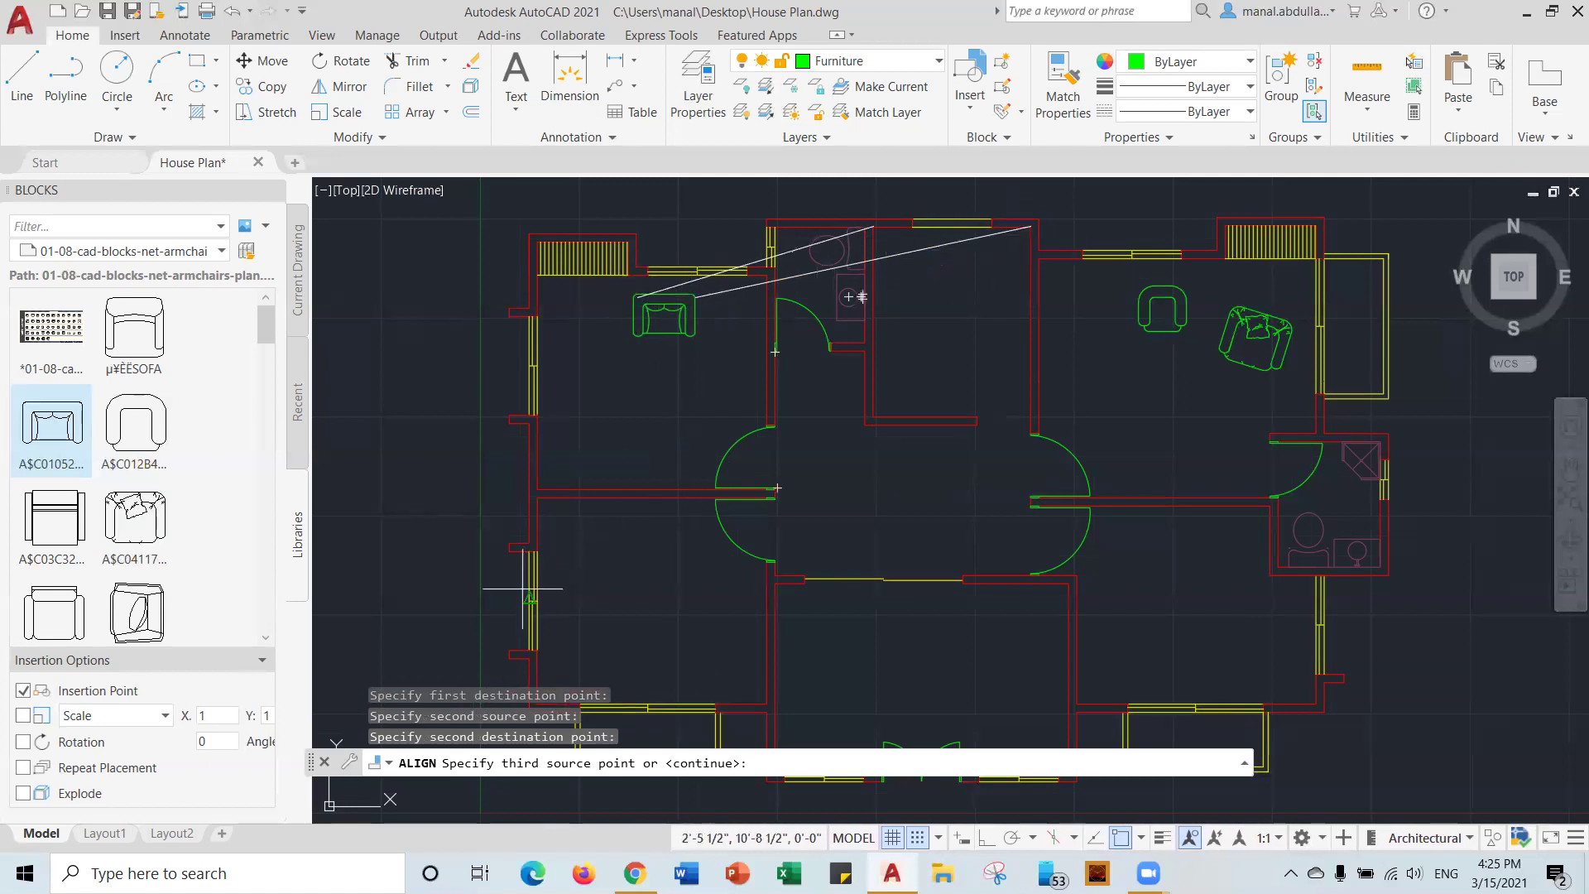
{"action": "key", "text": "Return"}
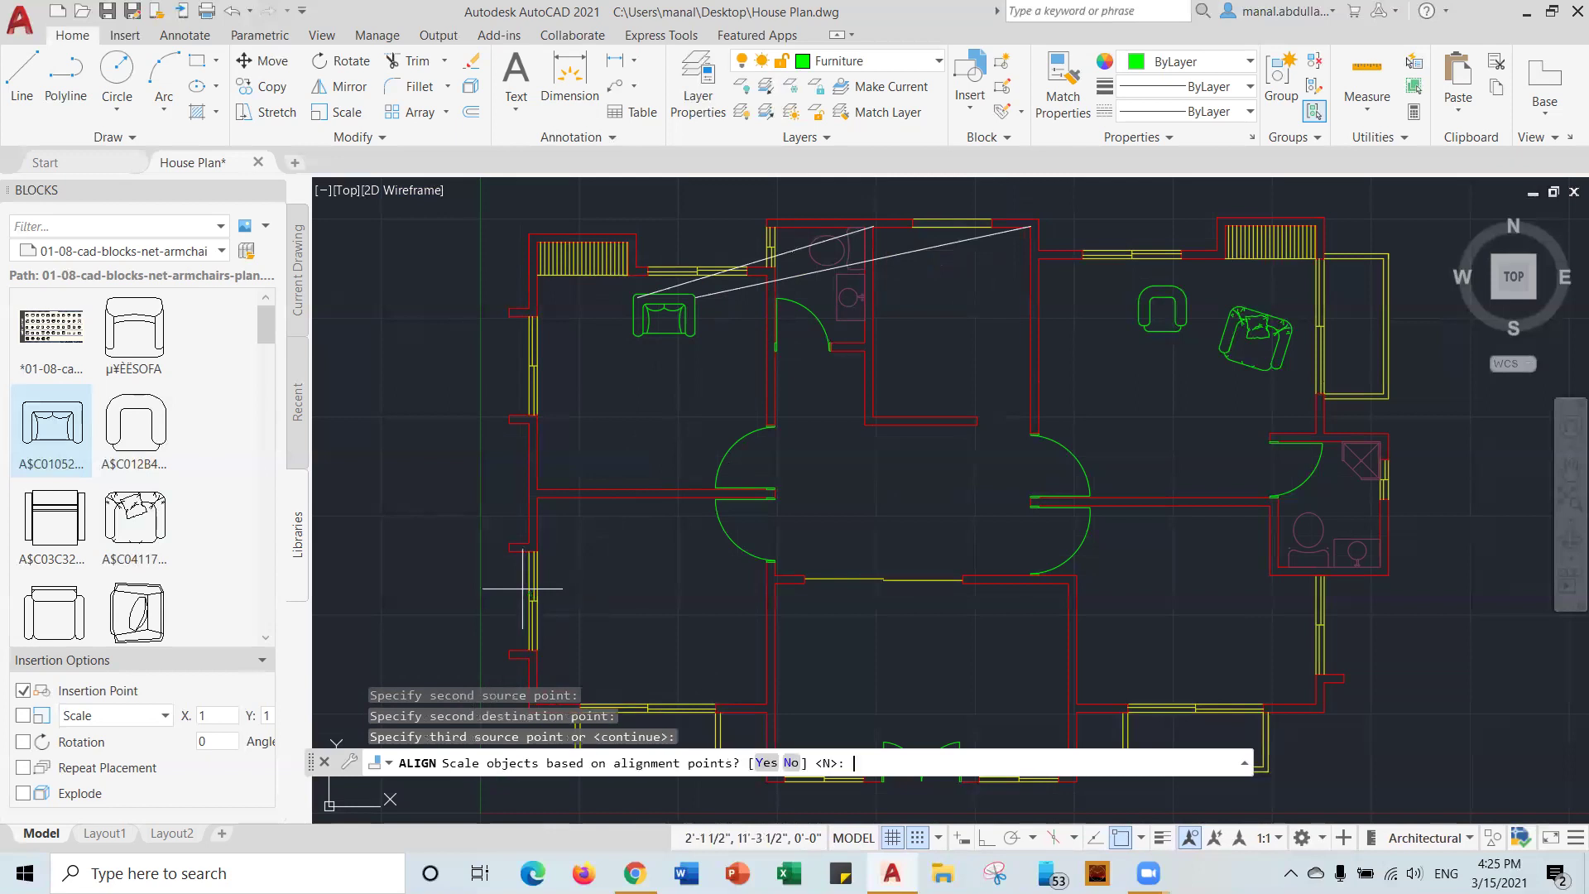
{"action": "left_click", "coordinate": [766, 762]}
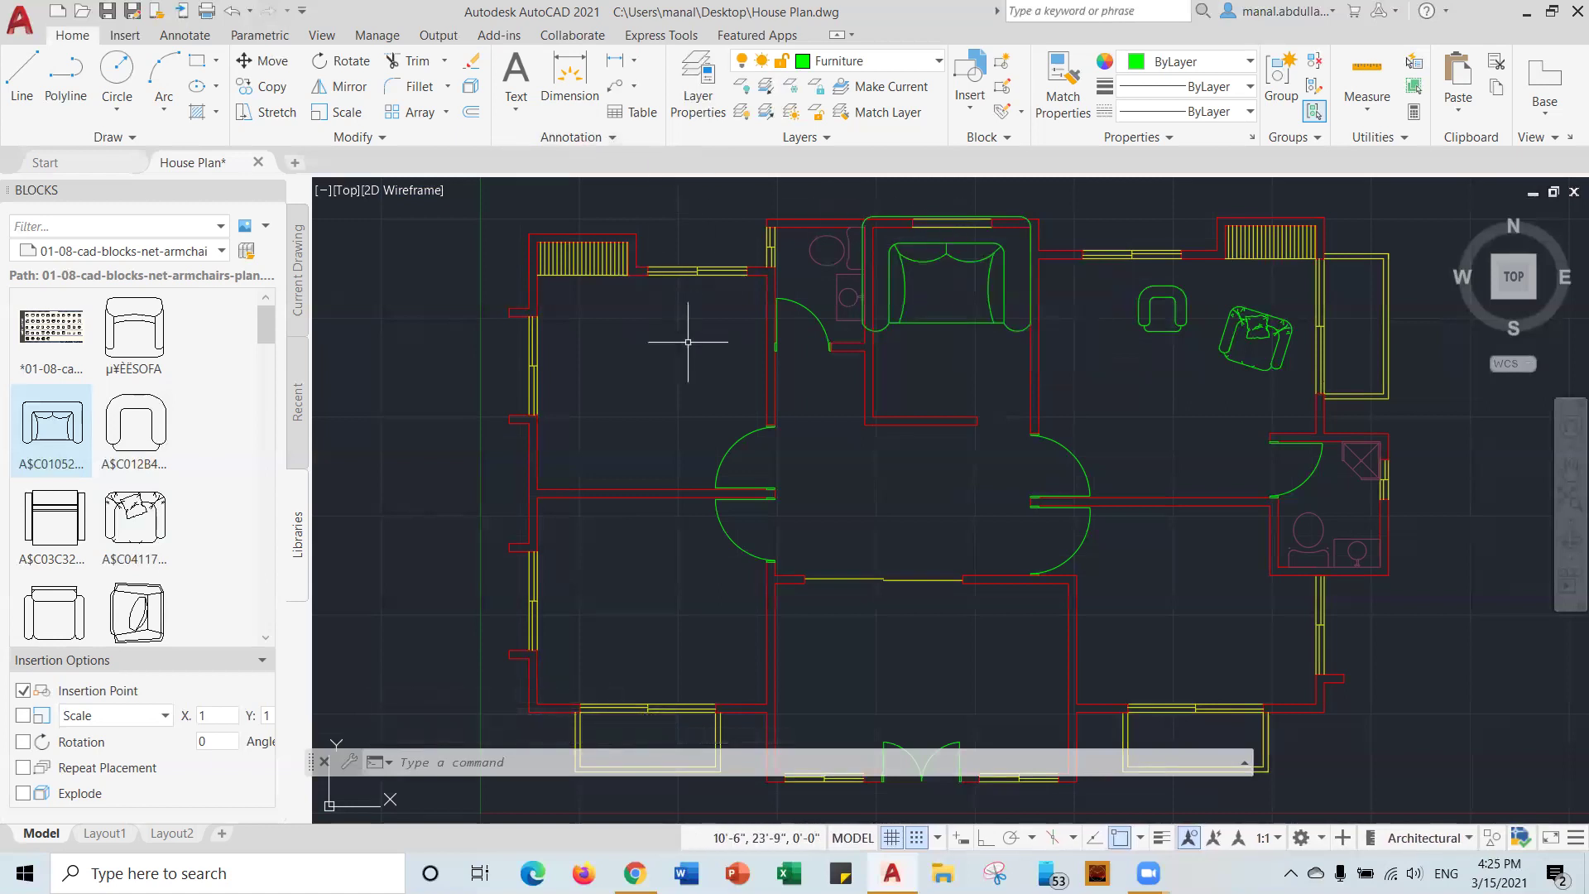
Undo the alignment with U and restart Align on the small left armchair.
{"action": "type", "text": "u"}
{"action": "key", "text": "Return"}
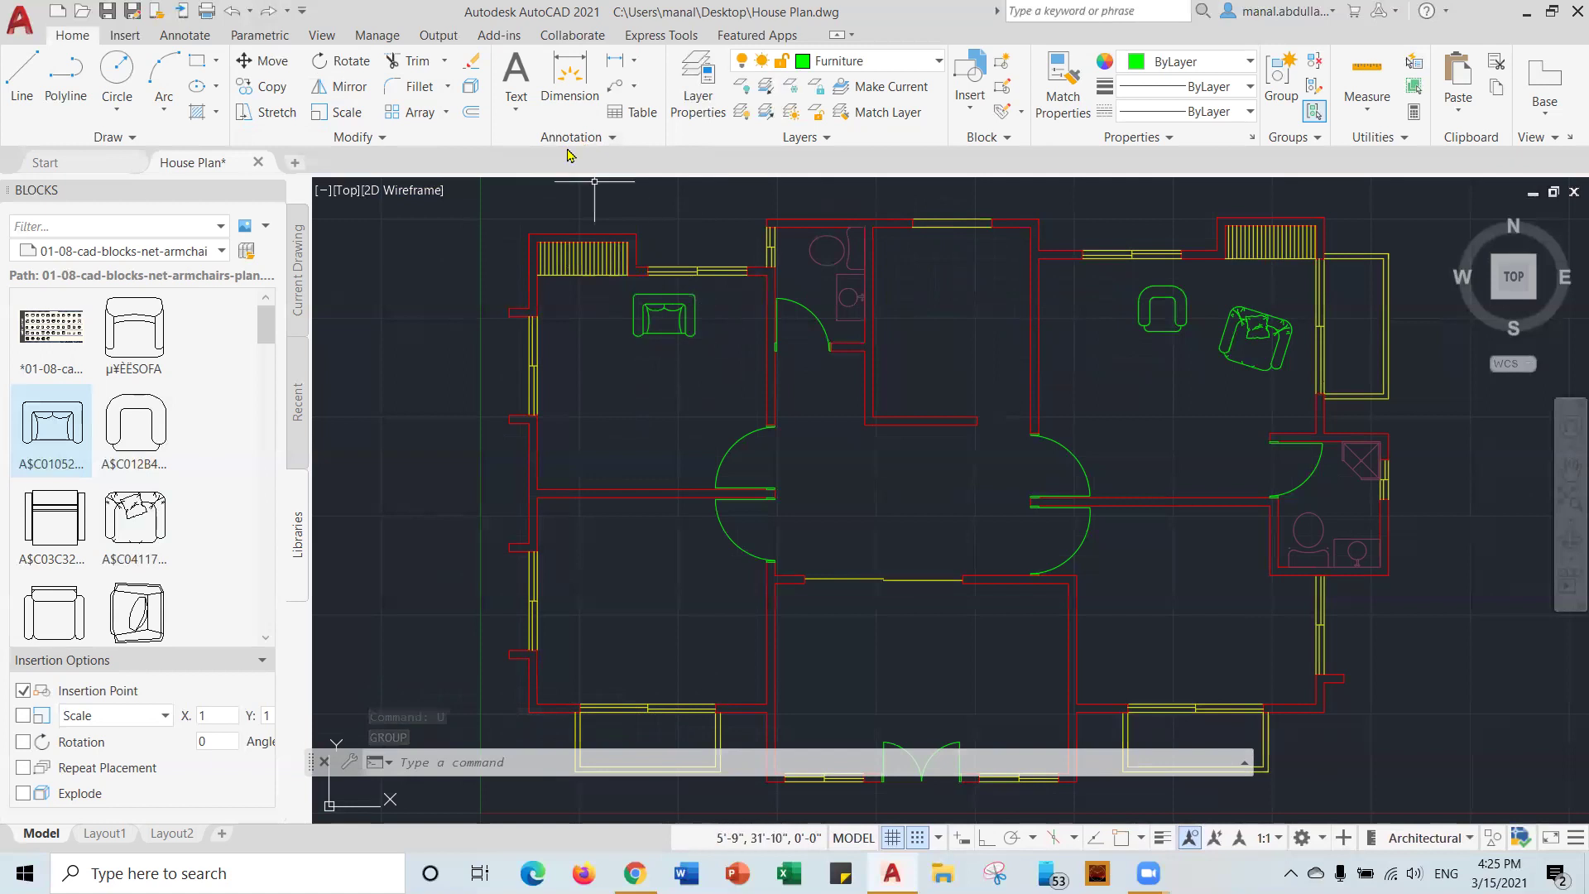
{"action": "left_click", "coordinate": [380, 137]}
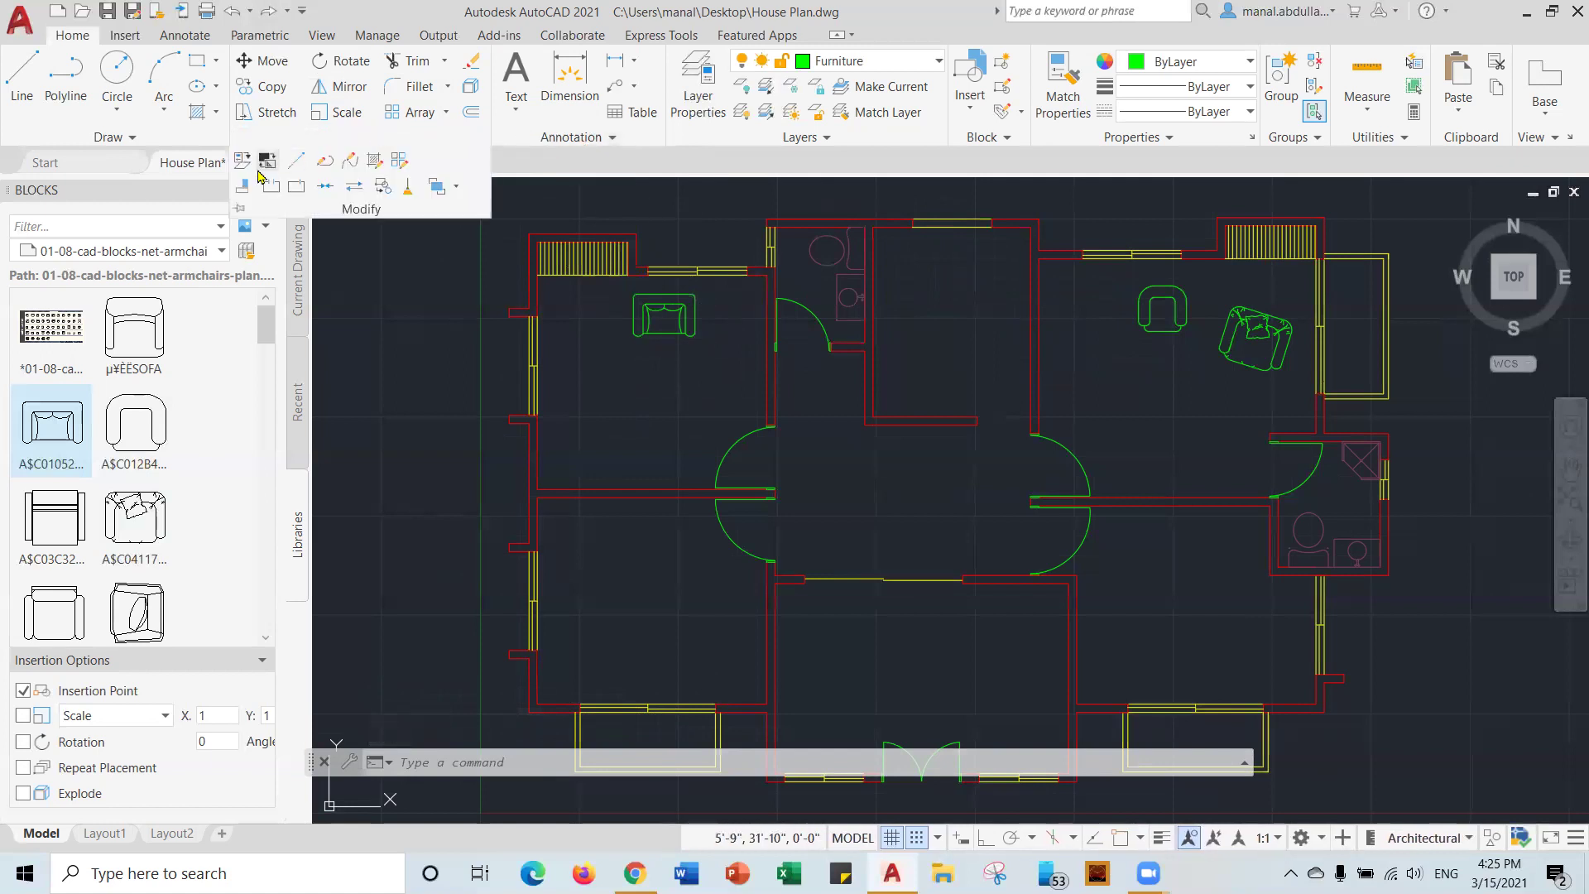
{"action": "left_click", "coordinate": [241, 190]}
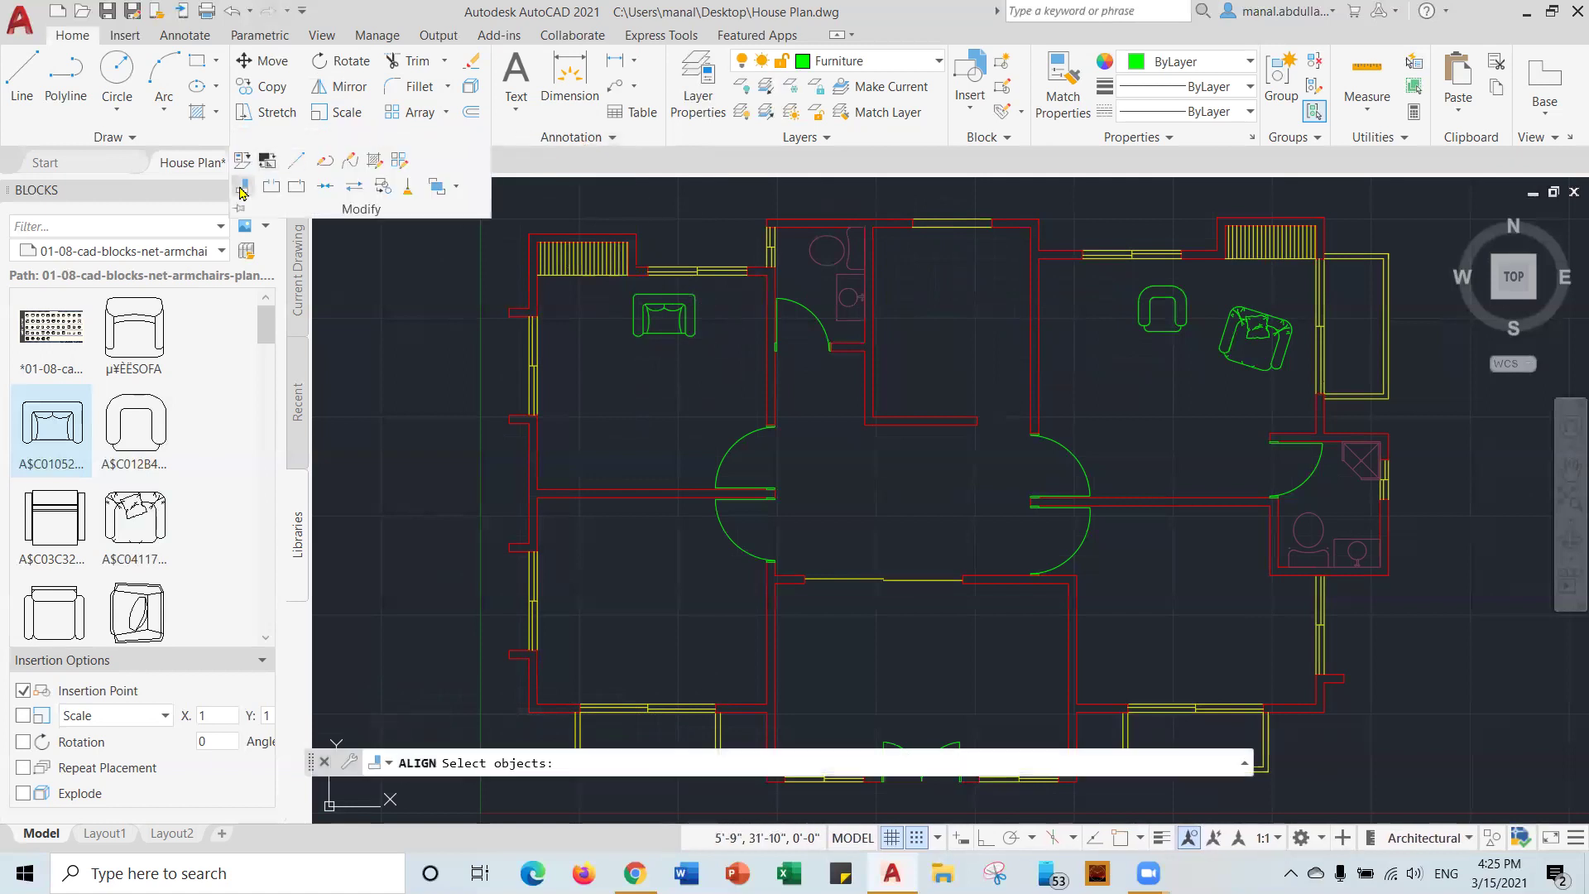
{"action": "left_click", "coordinate": [667, 325]}
{"action": "key", "text": "Return"}
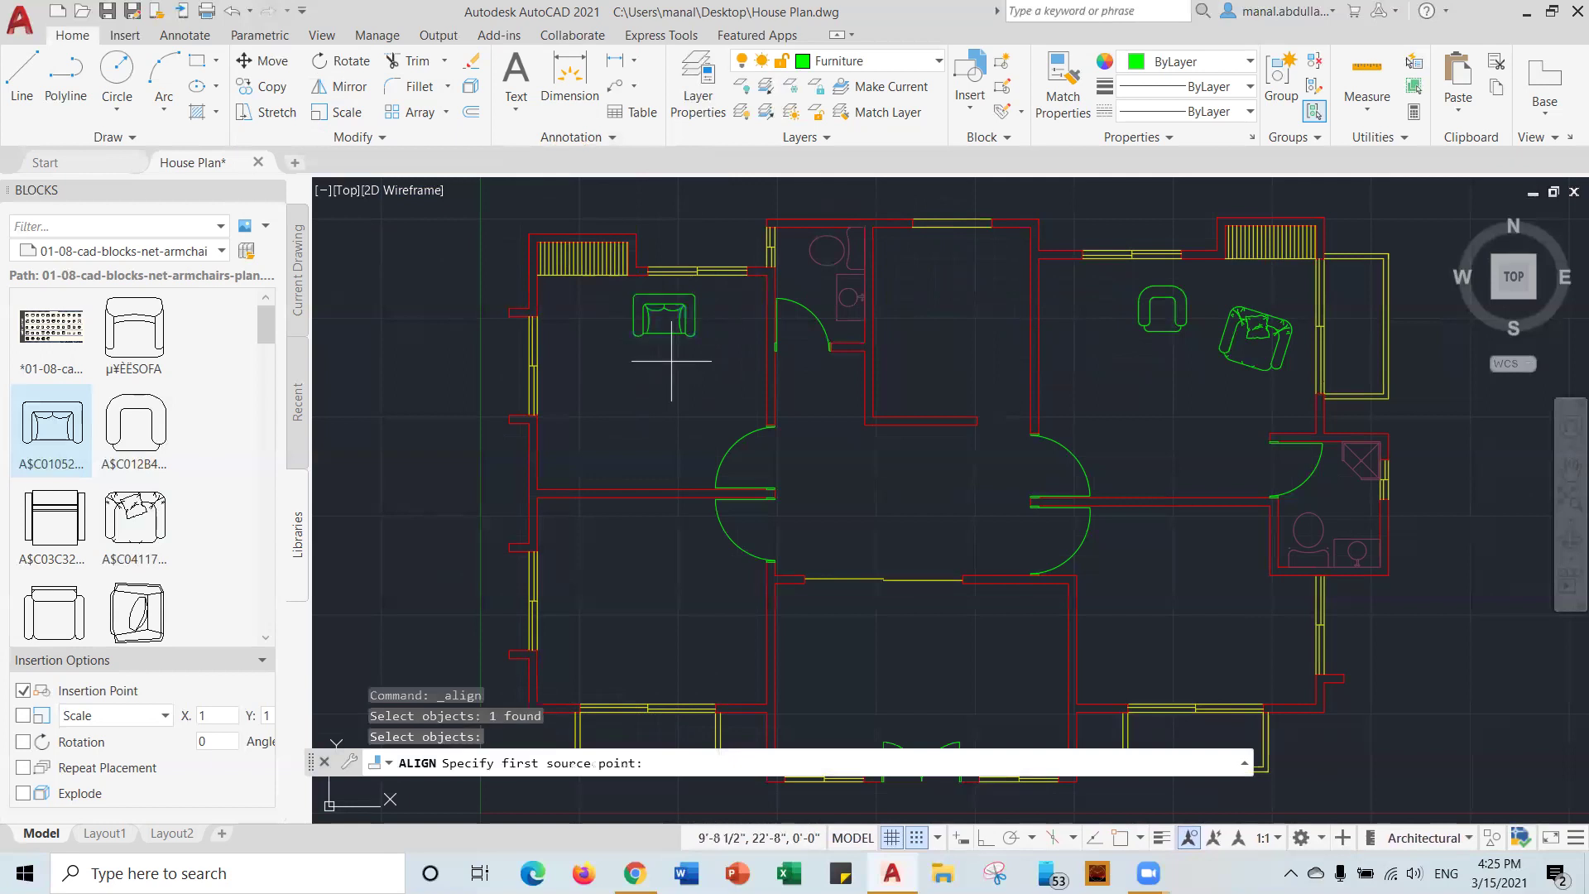
Align the armchair's corners to the top wall's corner points and accept scaling.
{"action": "left_click", "coordinate": [637, 293]}
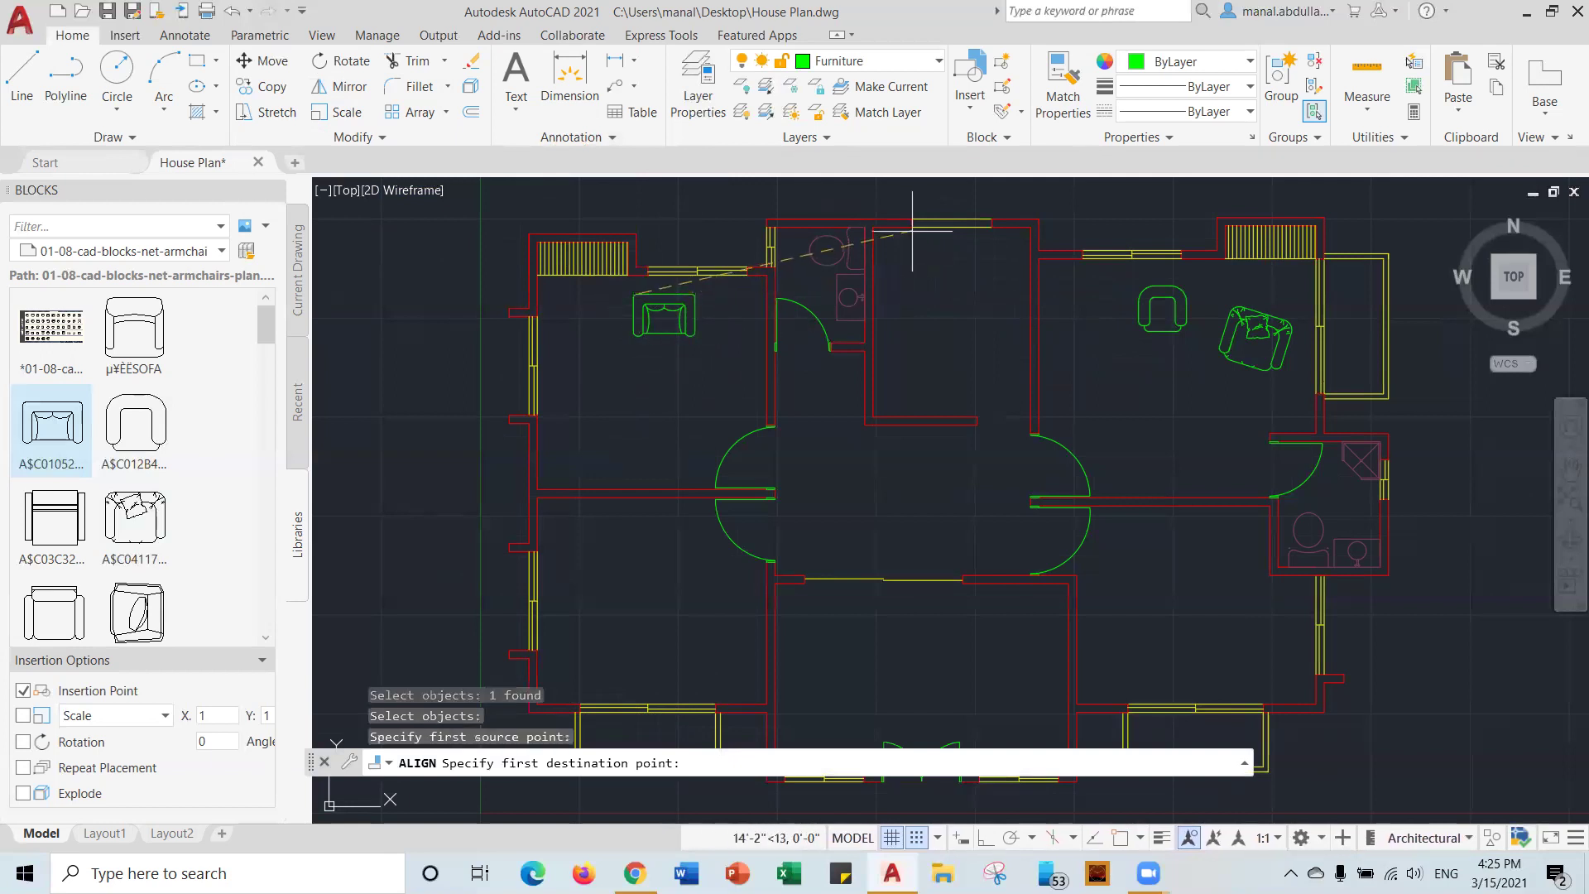
{"action": "scroll", "coordinate": [900, 229], "scroll_direction": "up", "scroll_amount": 4}
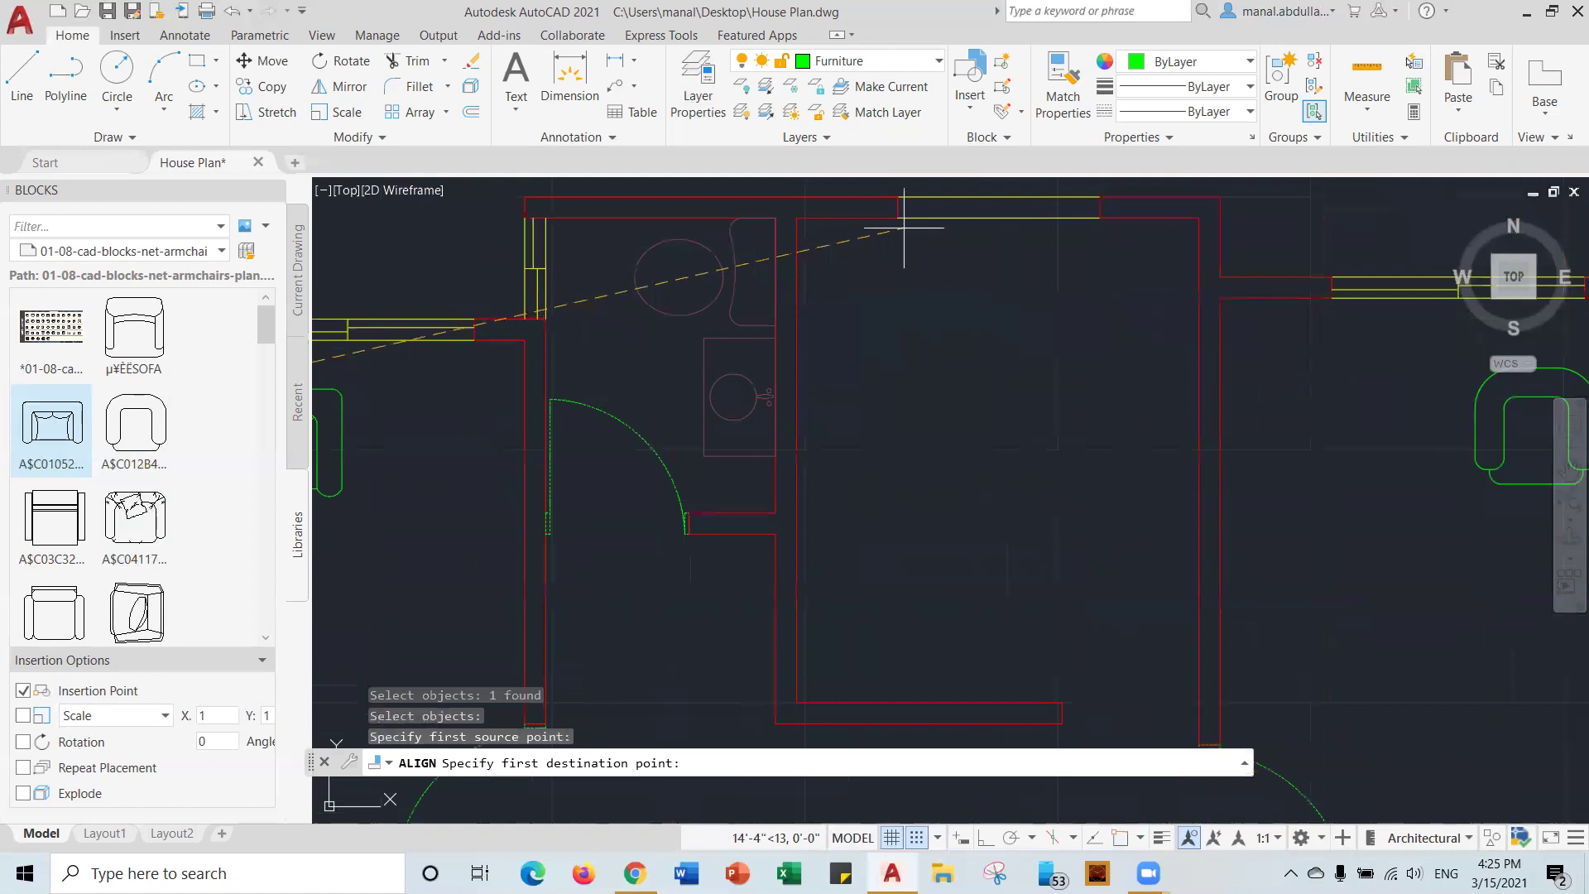
{"action": "left_click", "coordinate": [869, 219]}
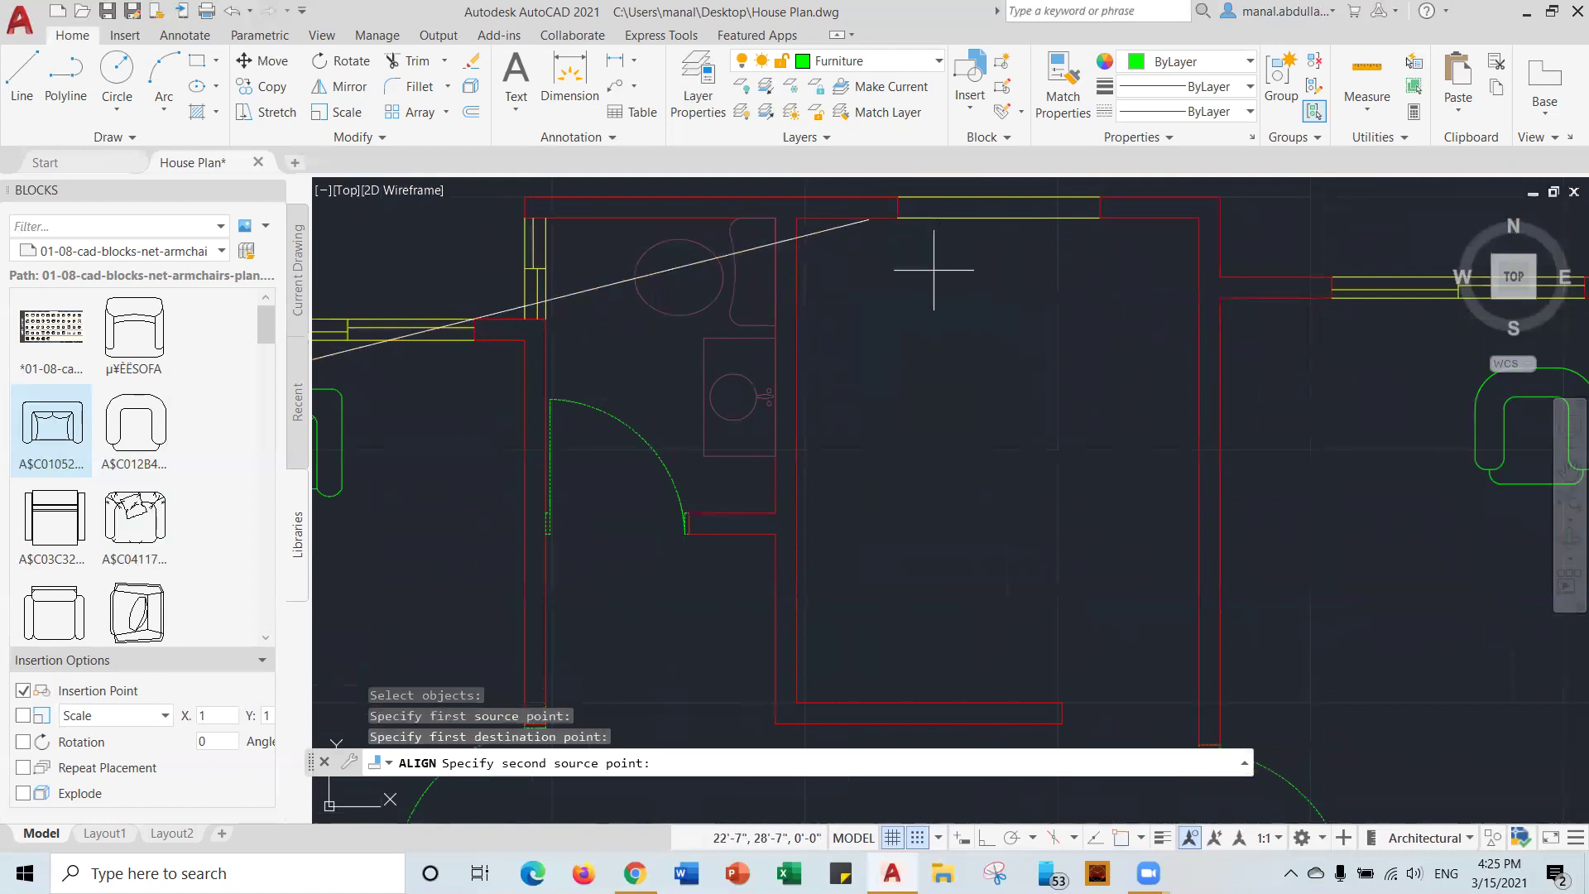
{"action": "left_click", "coordinate": [333, 388]}
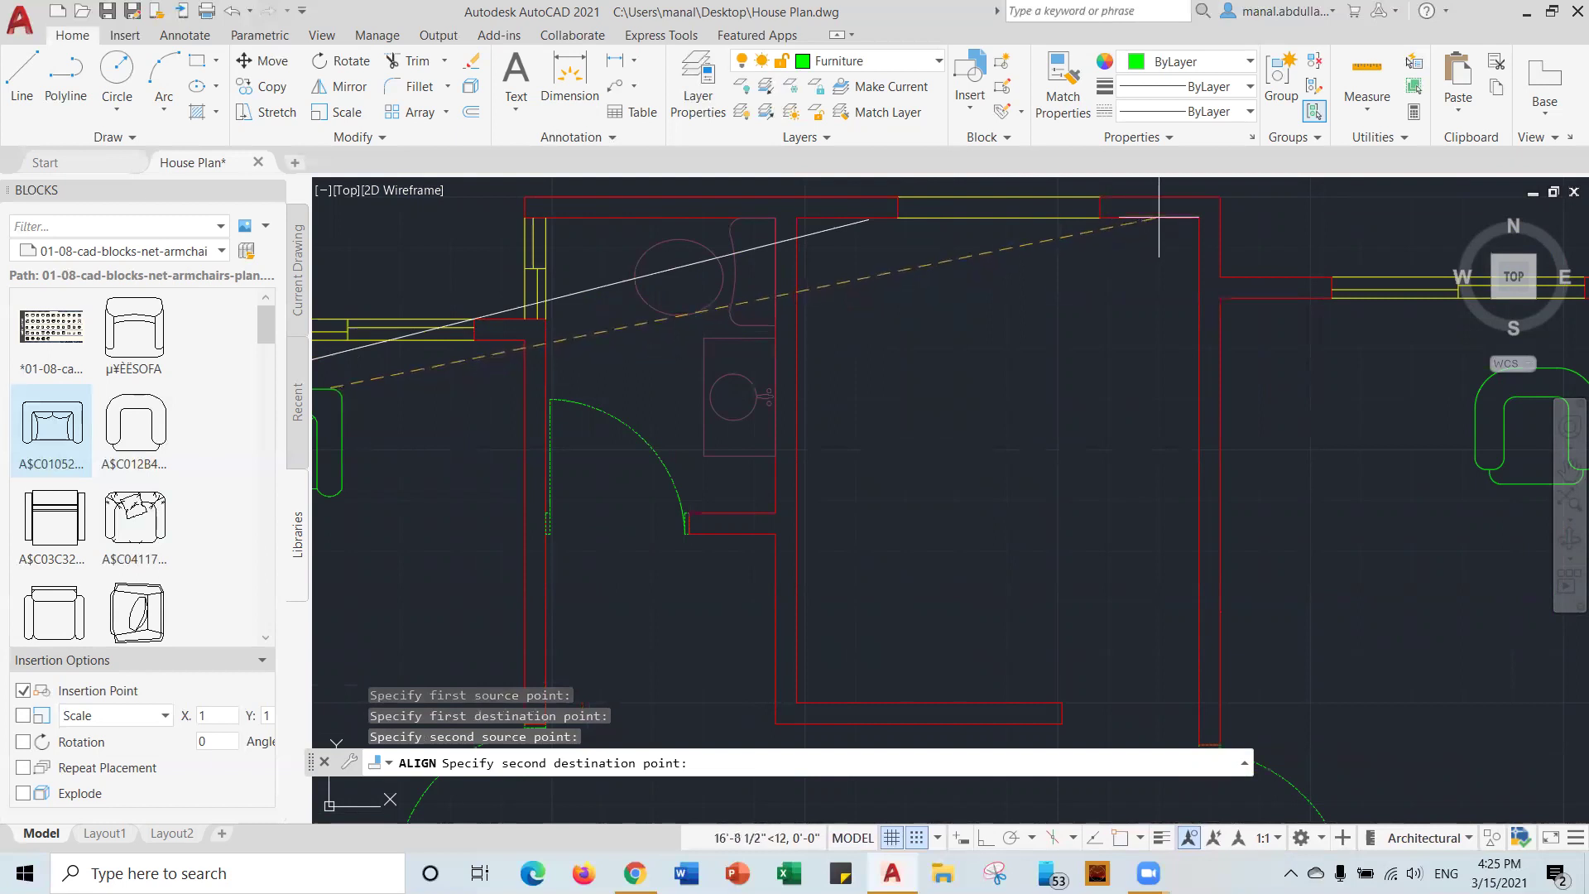
{"action": "left_click", "coordinate": [1120, 838]}
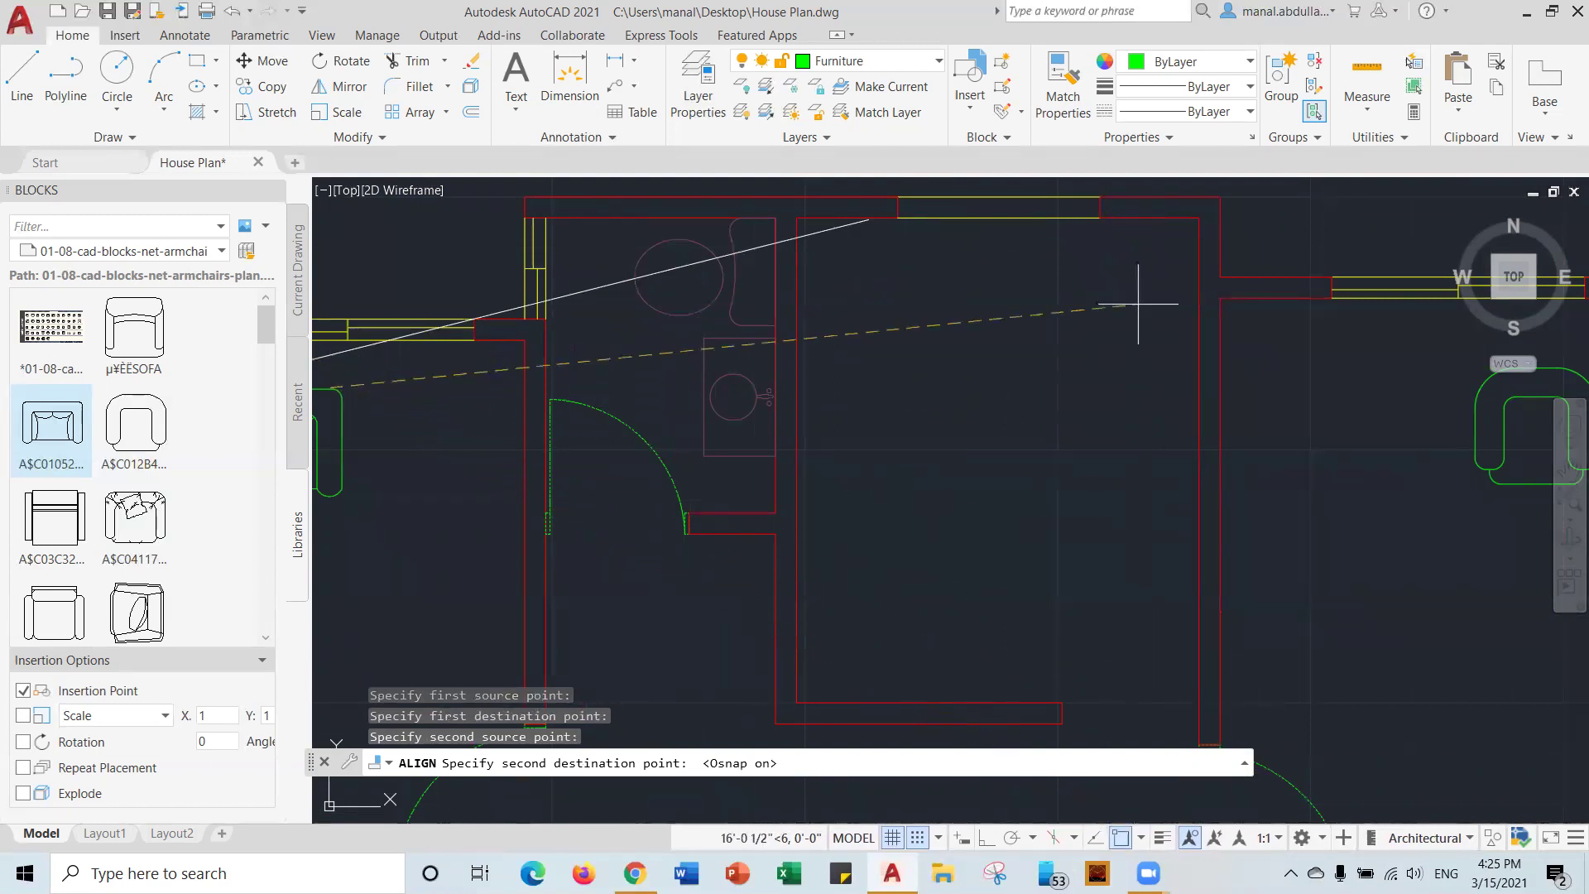
{"action": "left_click", "coordinate": [1155, 217]}
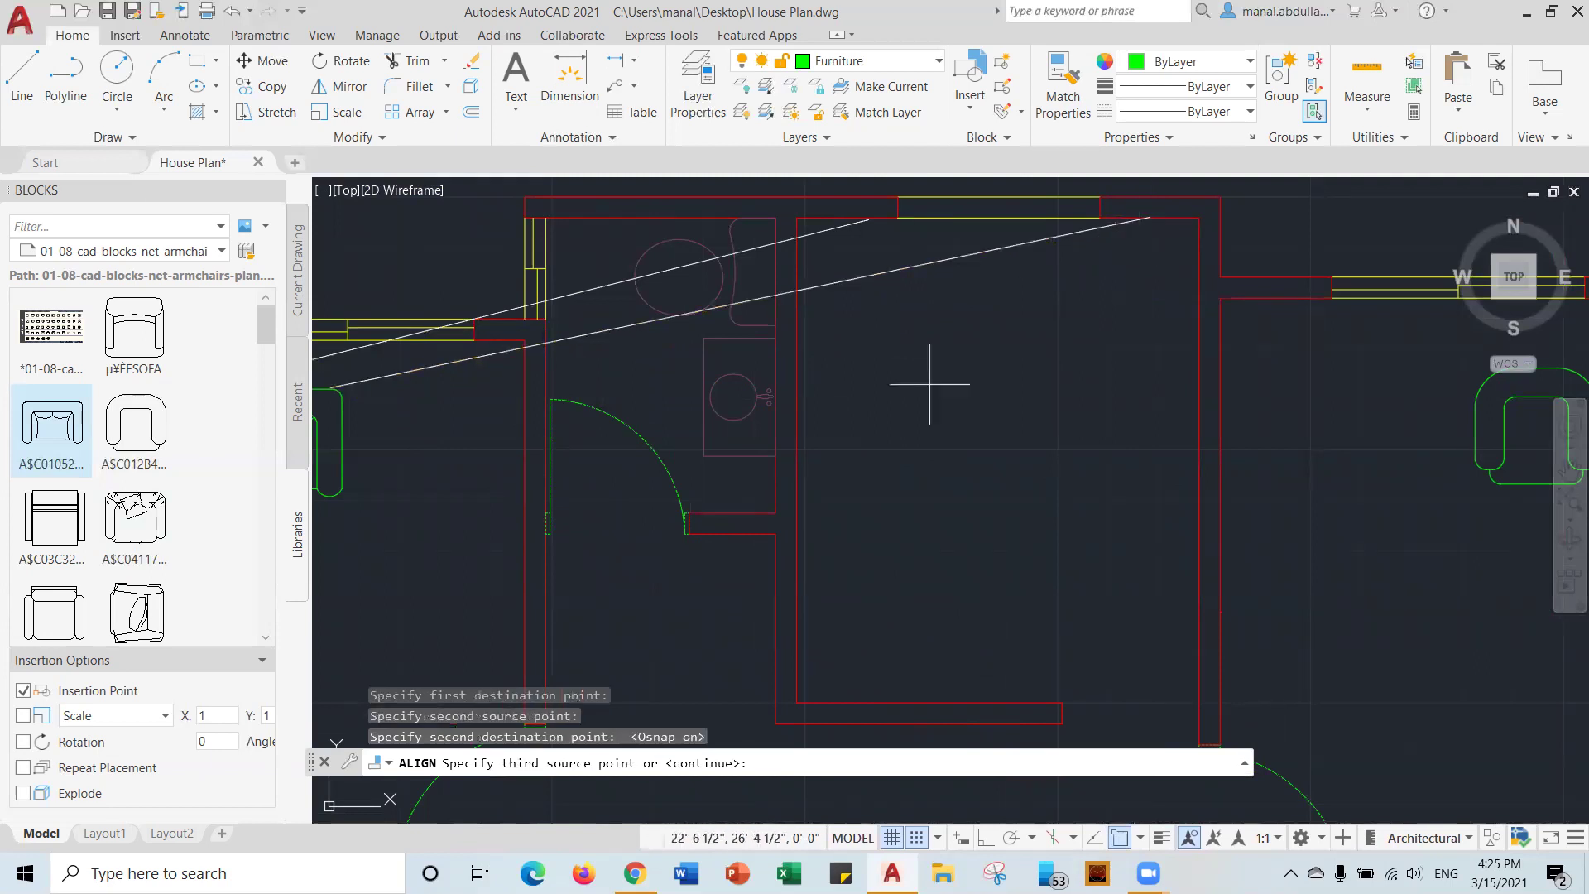
{"action": "key", "text": "Return"}
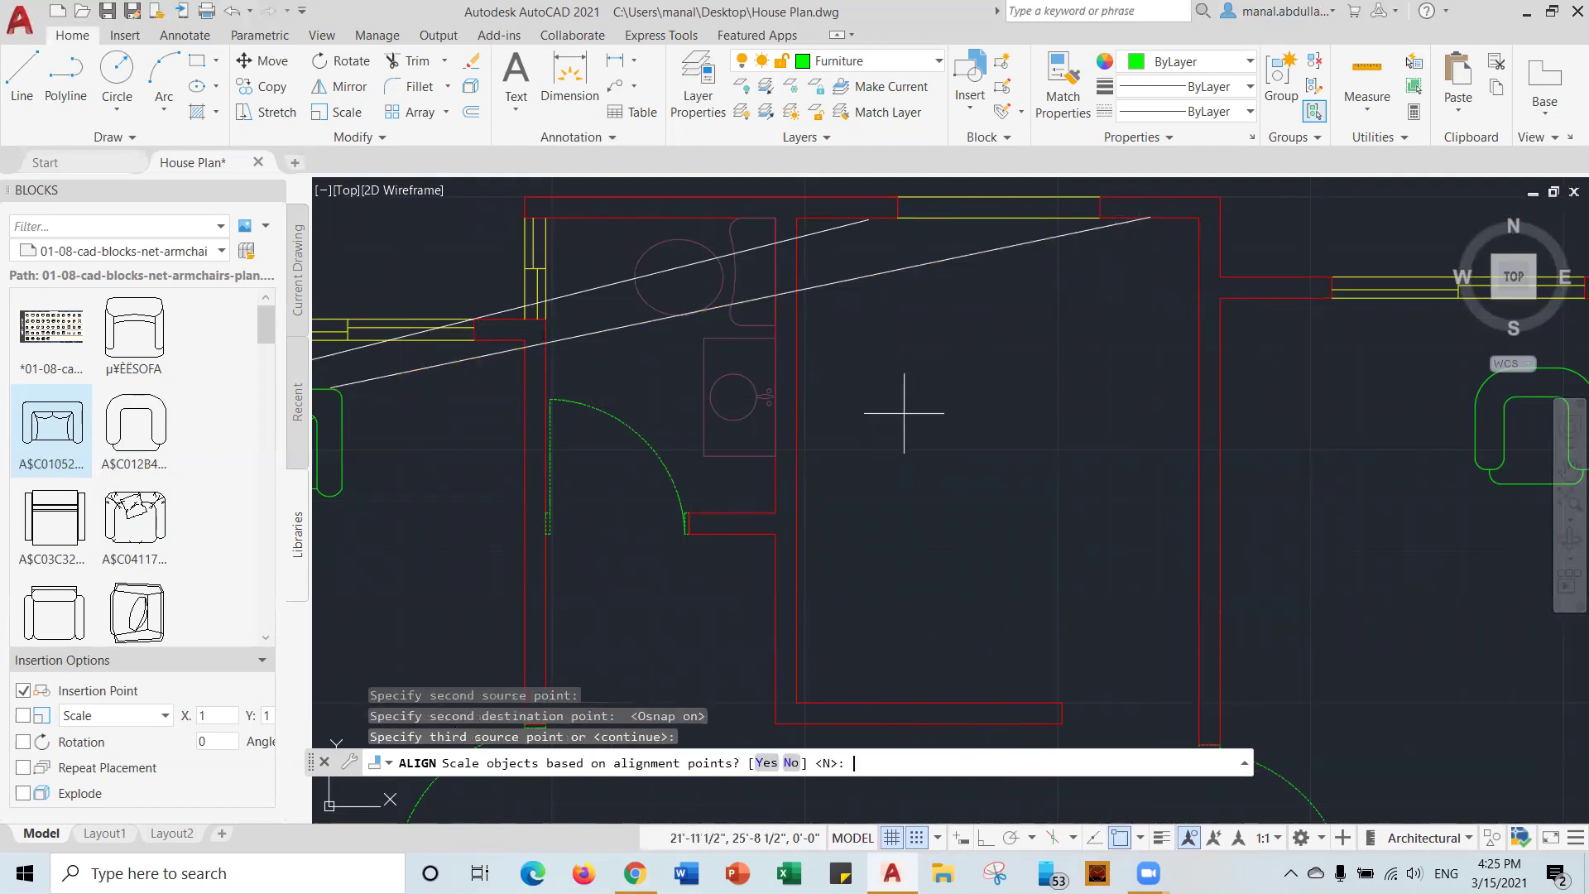
{"action": "left_click", "coordinate": [763, 760]}
{"action": "scroll", "coordinate": [986, 426], "scroll_direction": "down", "scroll_amount": 4}
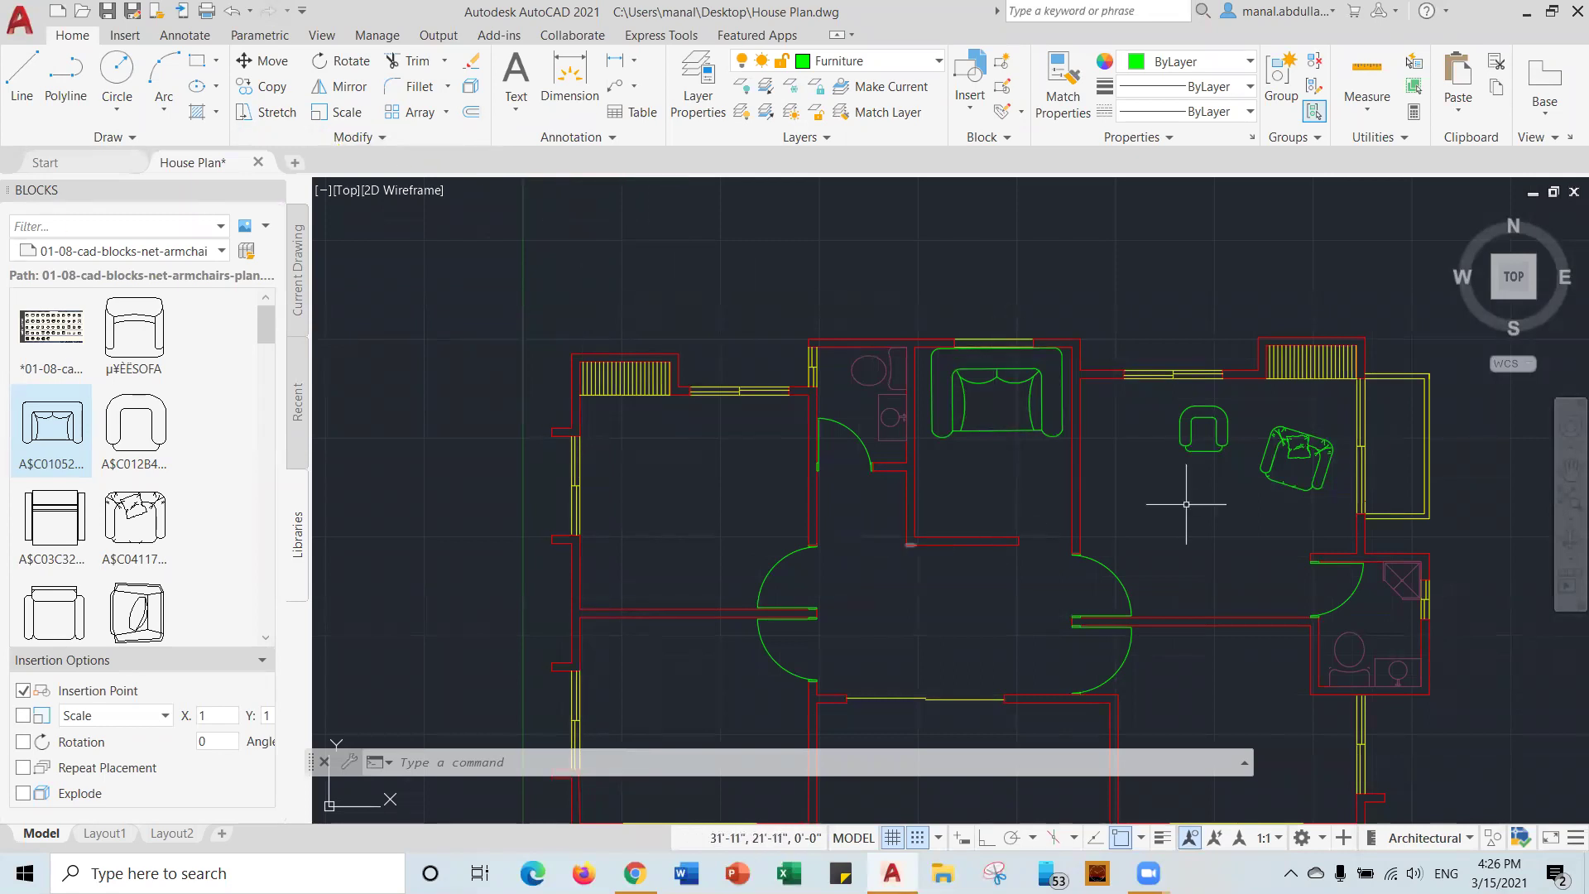
Scale the top-room armchair slightly smaller about a base point near its corner.
{"action": "left_click", "coordinate": [338, 116]}
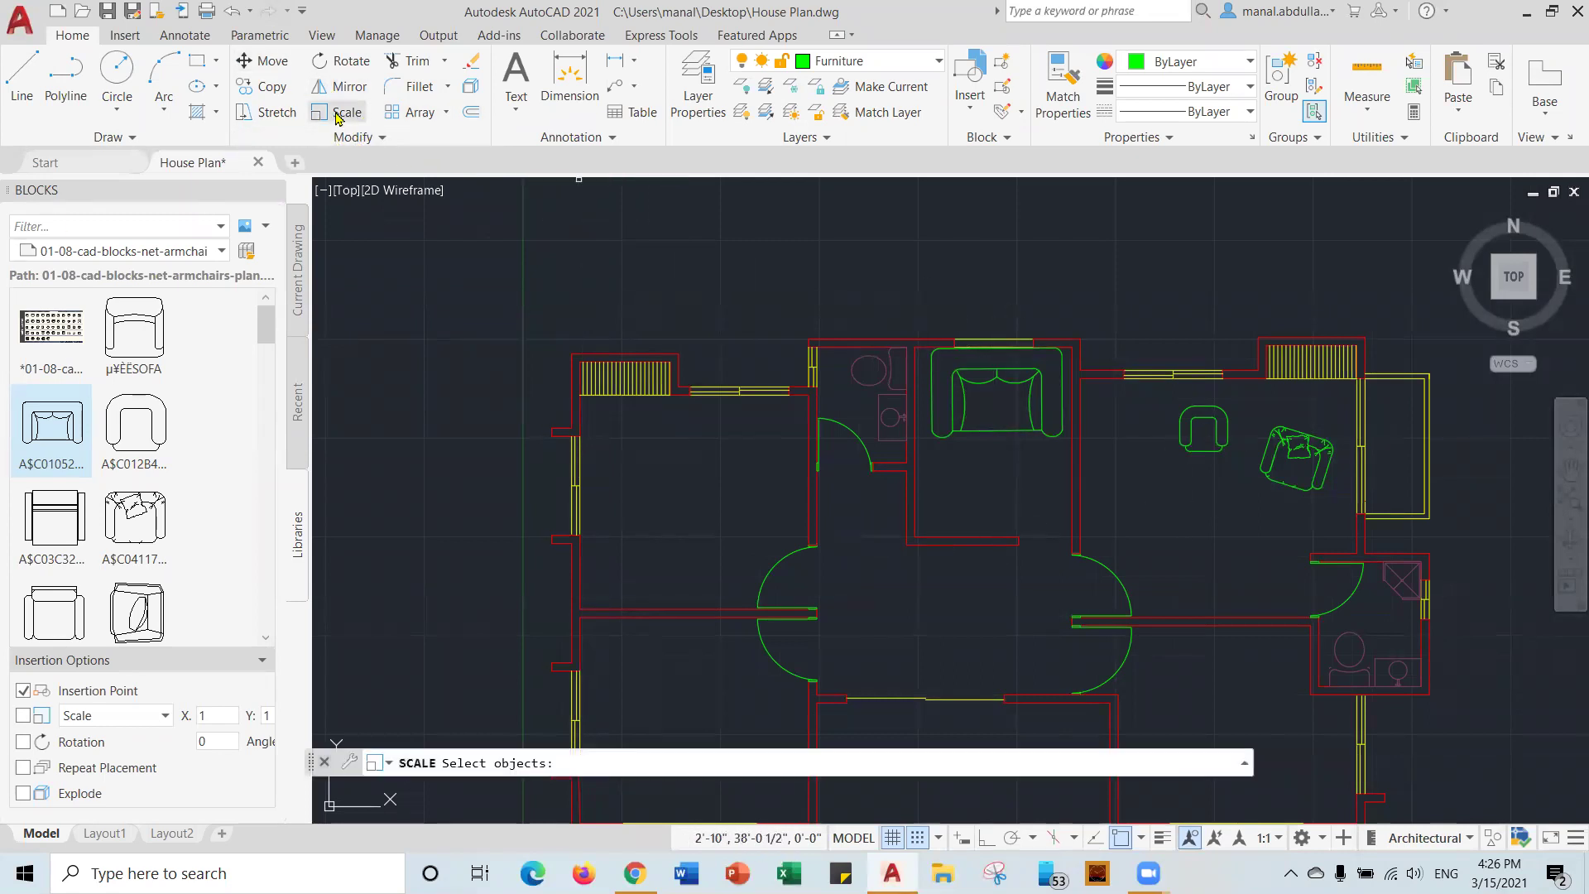
{"action": "left_click", "coordinate": [965, 436]}
{"action": "key", "text": "Return"}
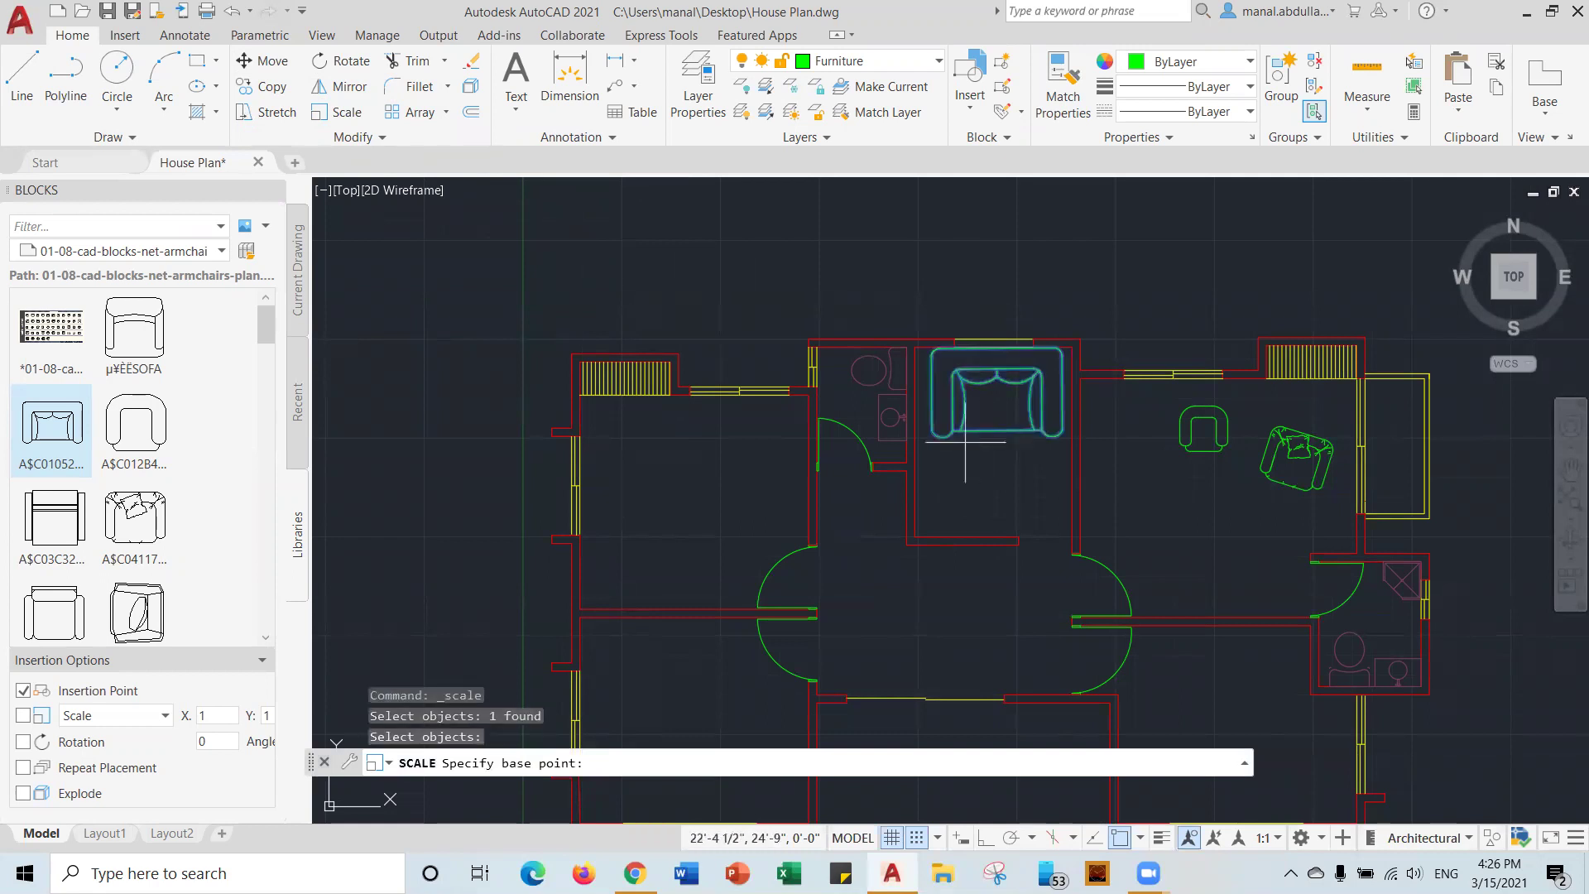
{"action": "left_click", "coordinate": [943, 427]}
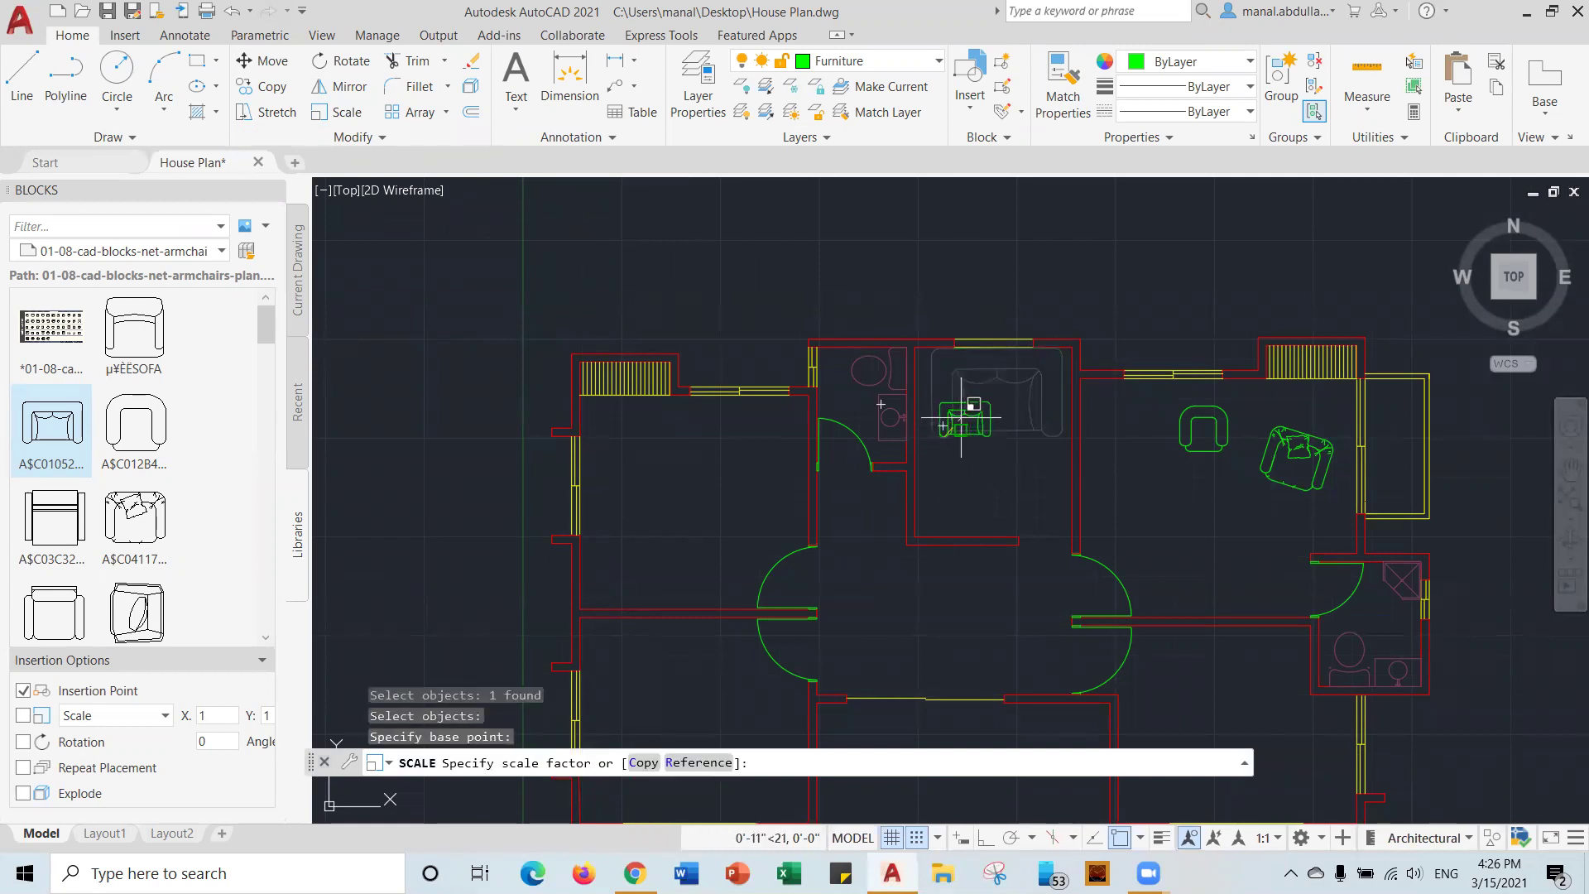
{"action": "left_click", "coordinate": [985, 398]}
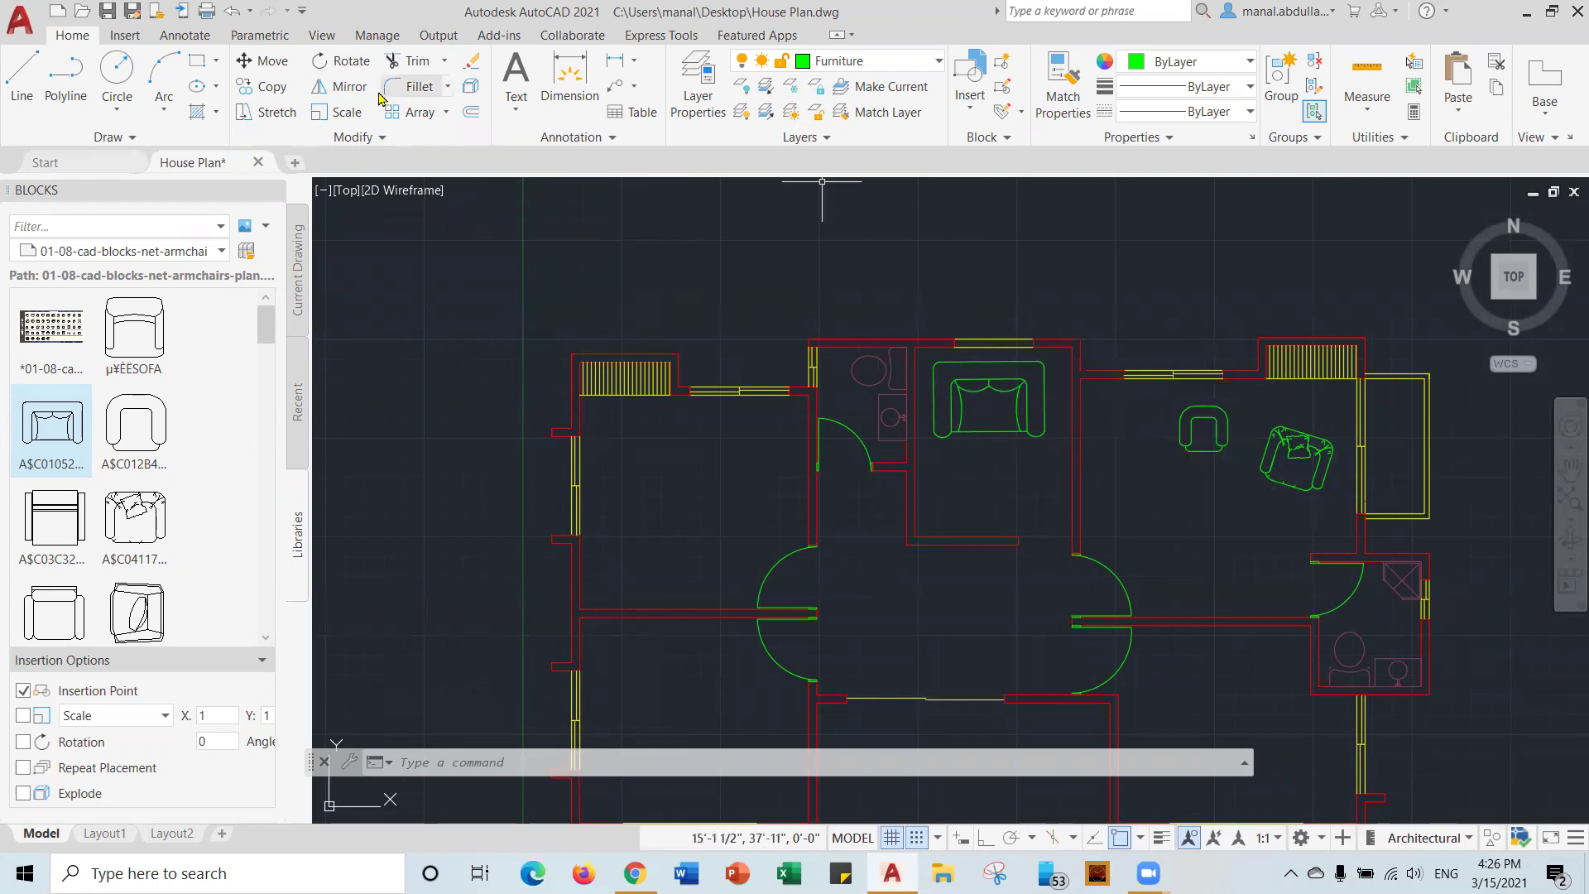
Reference-scale the round armchair so its width matches the window line's length.
{"action": "left_click", "coordinate": [335, 113]}
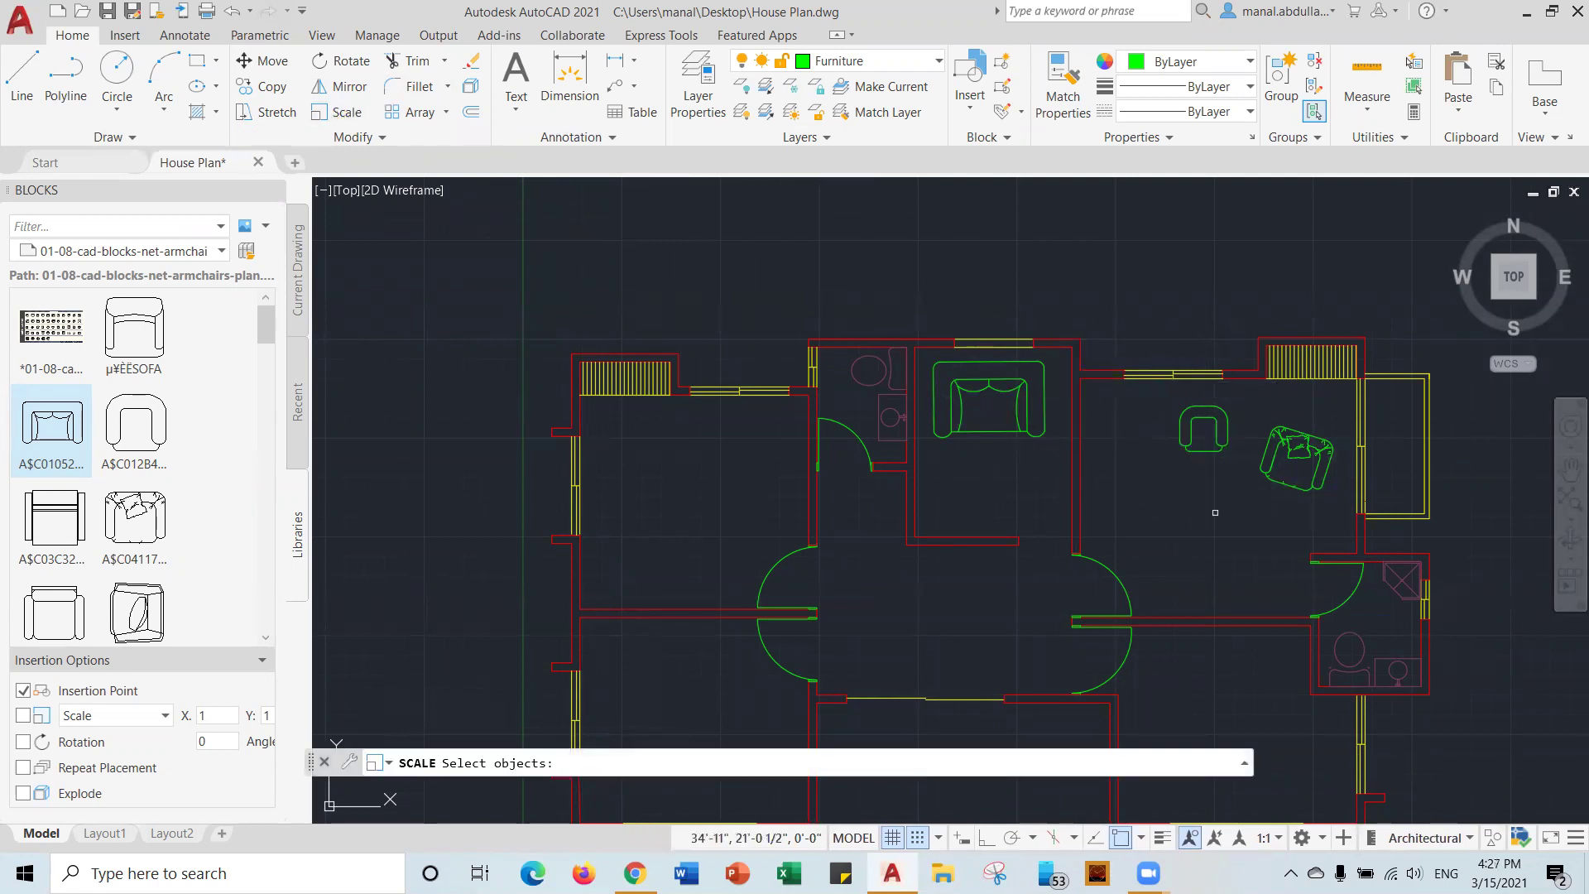
{"action": "left_click", "coordinate": [1200, 449]}
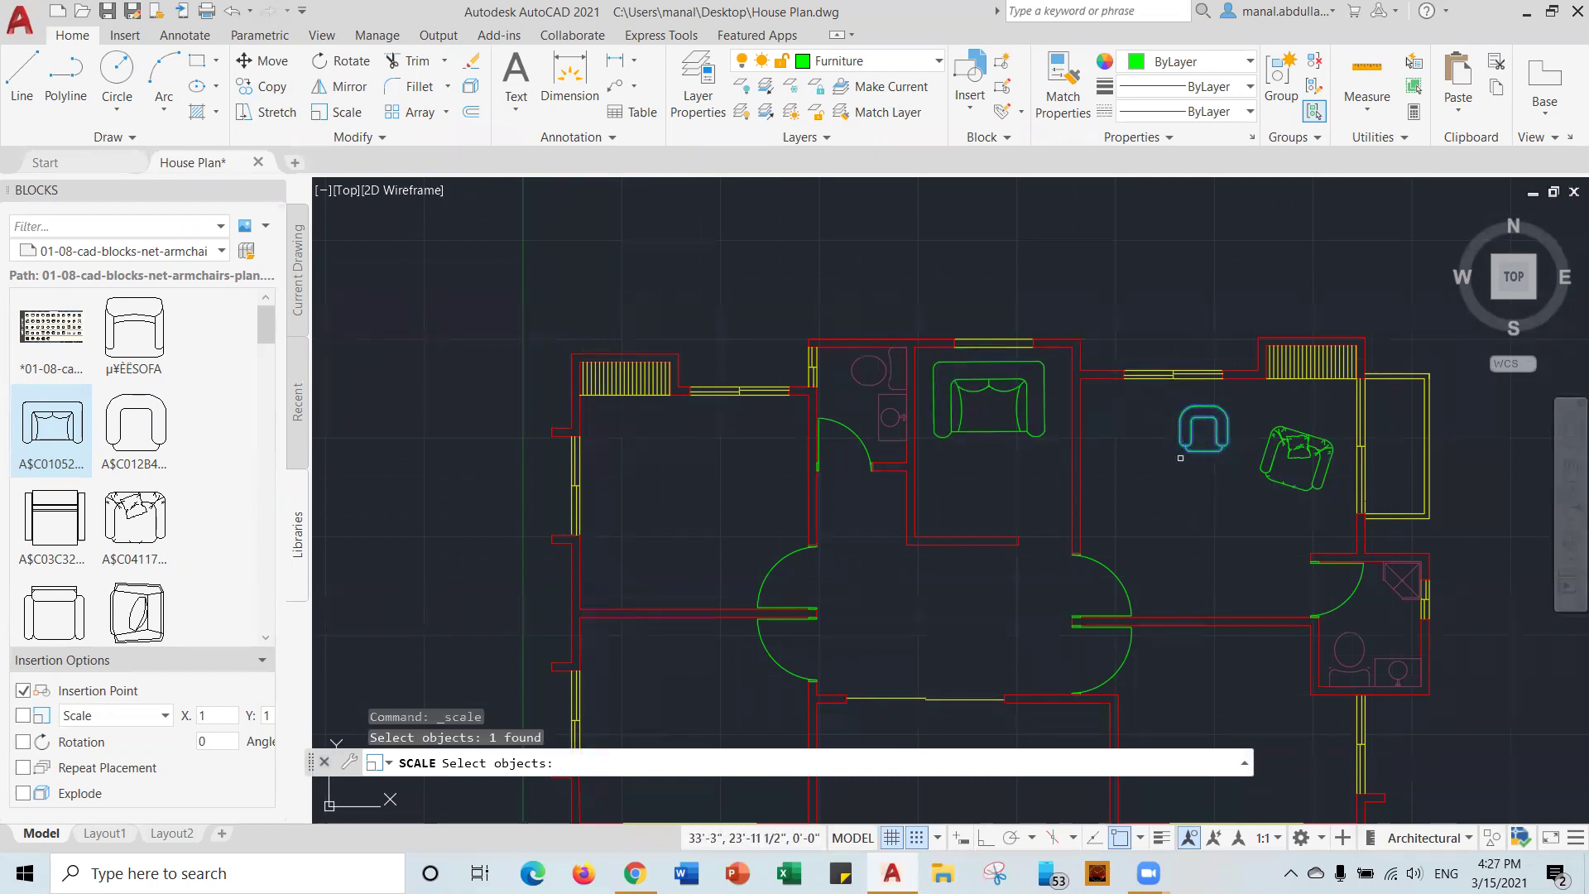
{"action": "key", "text": "Return"}
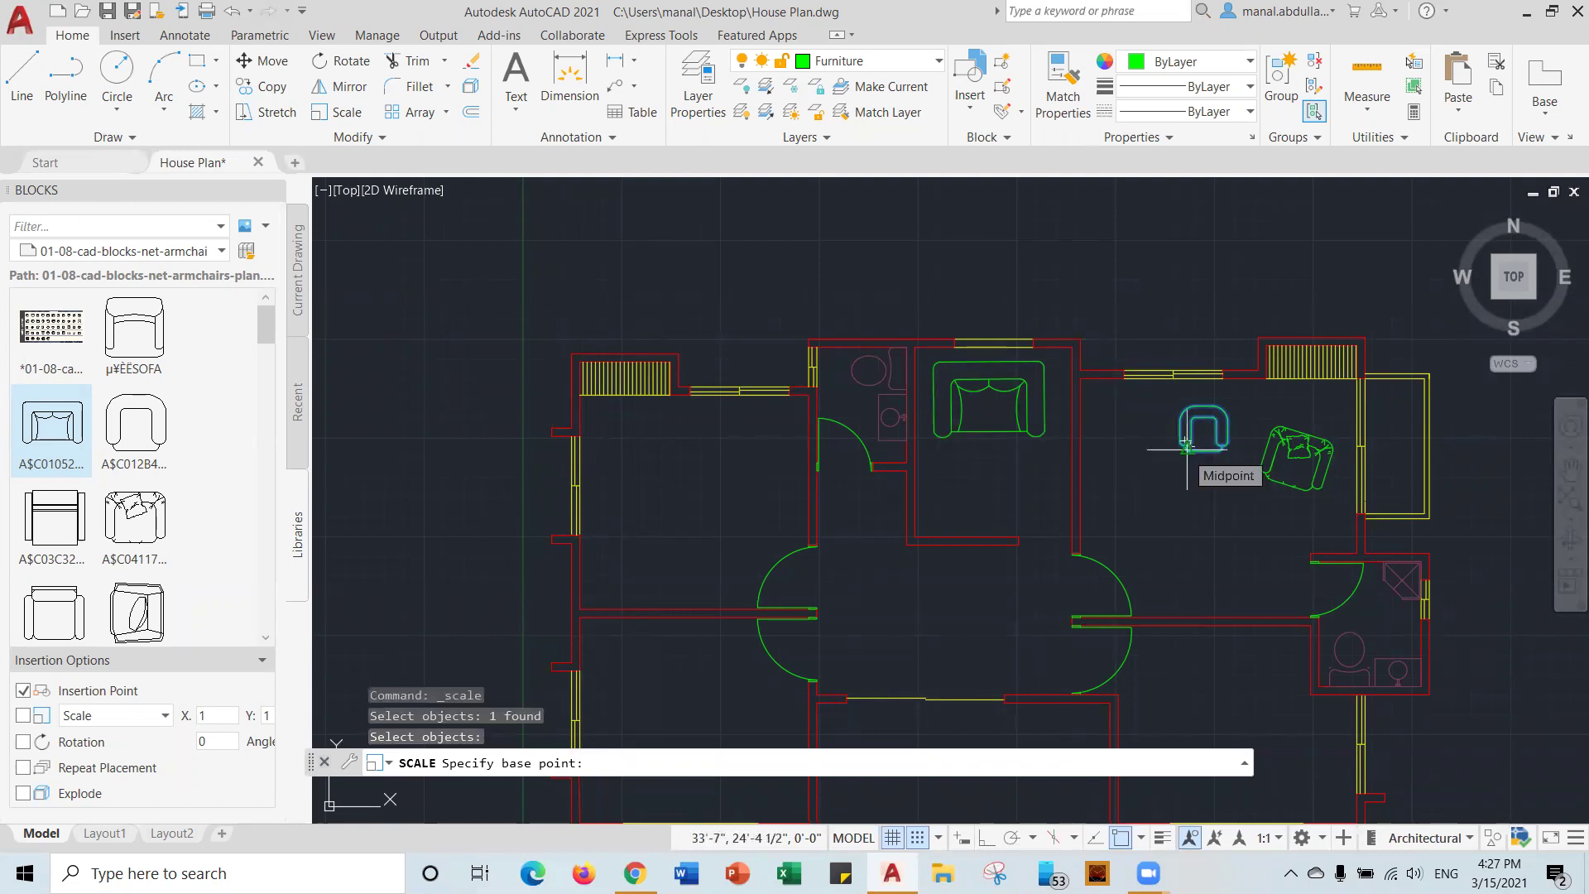
{"action": "left_click", "coordinate": [1186, 444]}
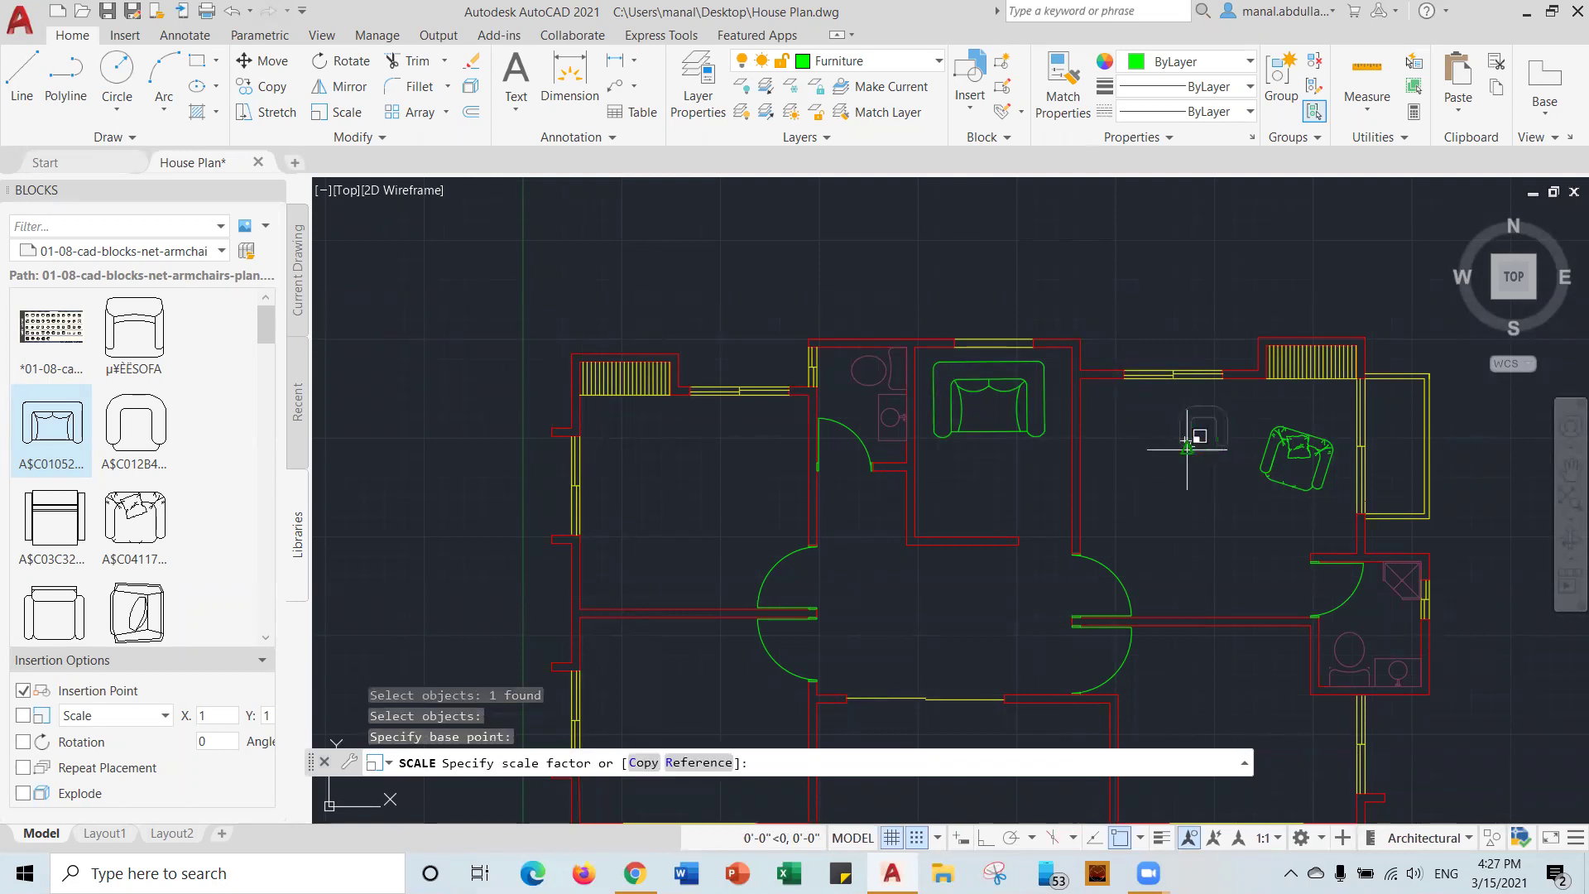
{"action": "left_click", "coordinate": [688, 762]}
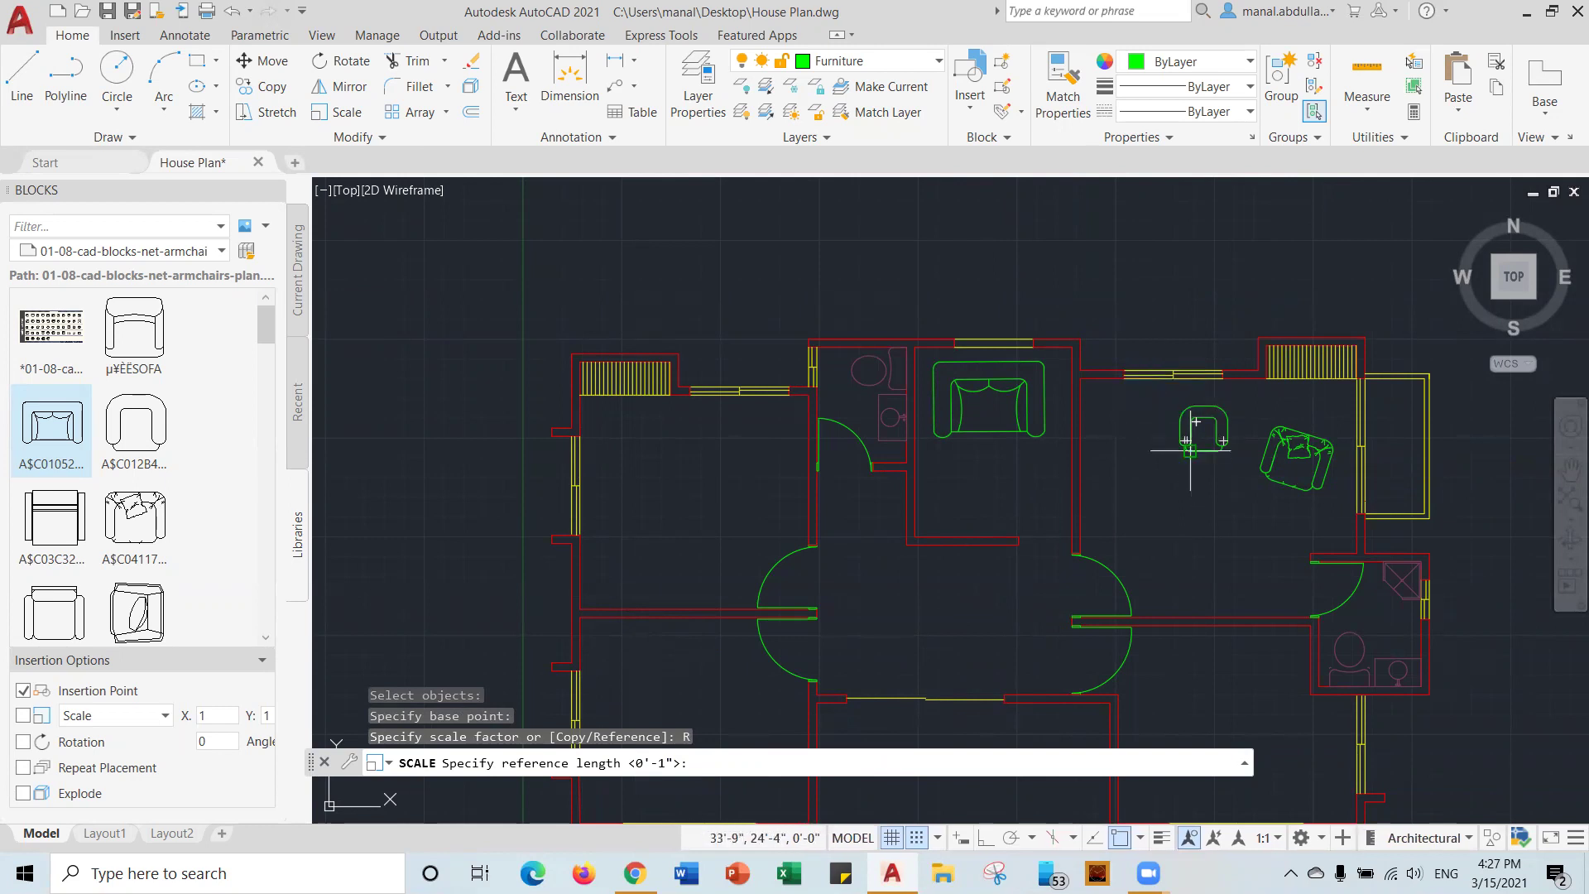
{"action": "scroll", "coordinate": [1189, 449], "scroll_direction": "up", "scroll_amount": 4}
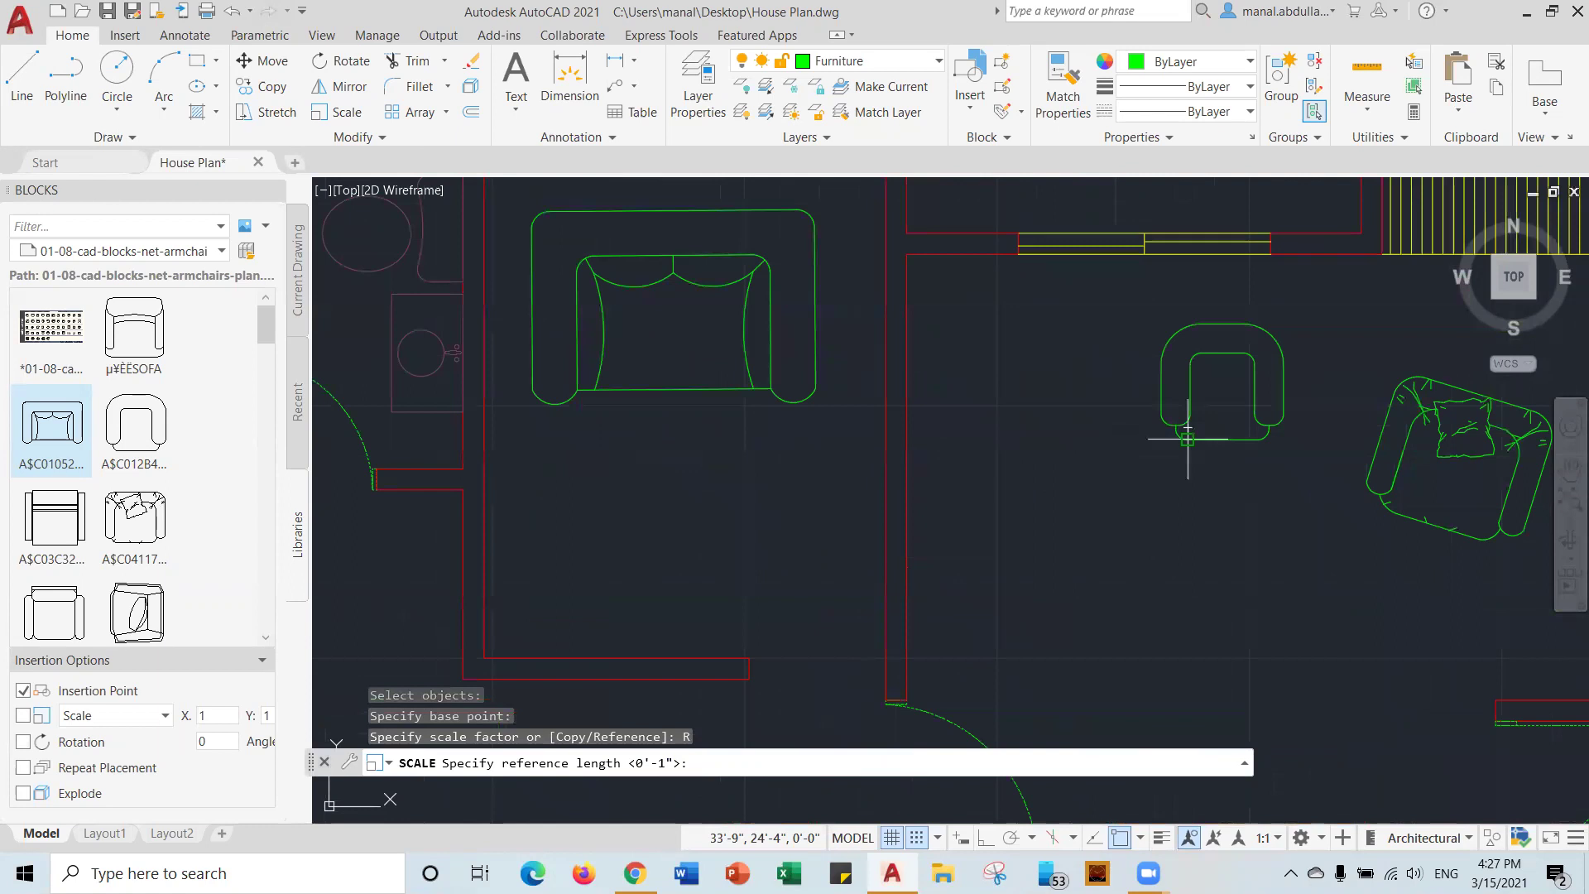
{"action": "left_click", "coordinate": [1188, 439]}
{"action": "left_click", "coordinate": [1257, 438]}
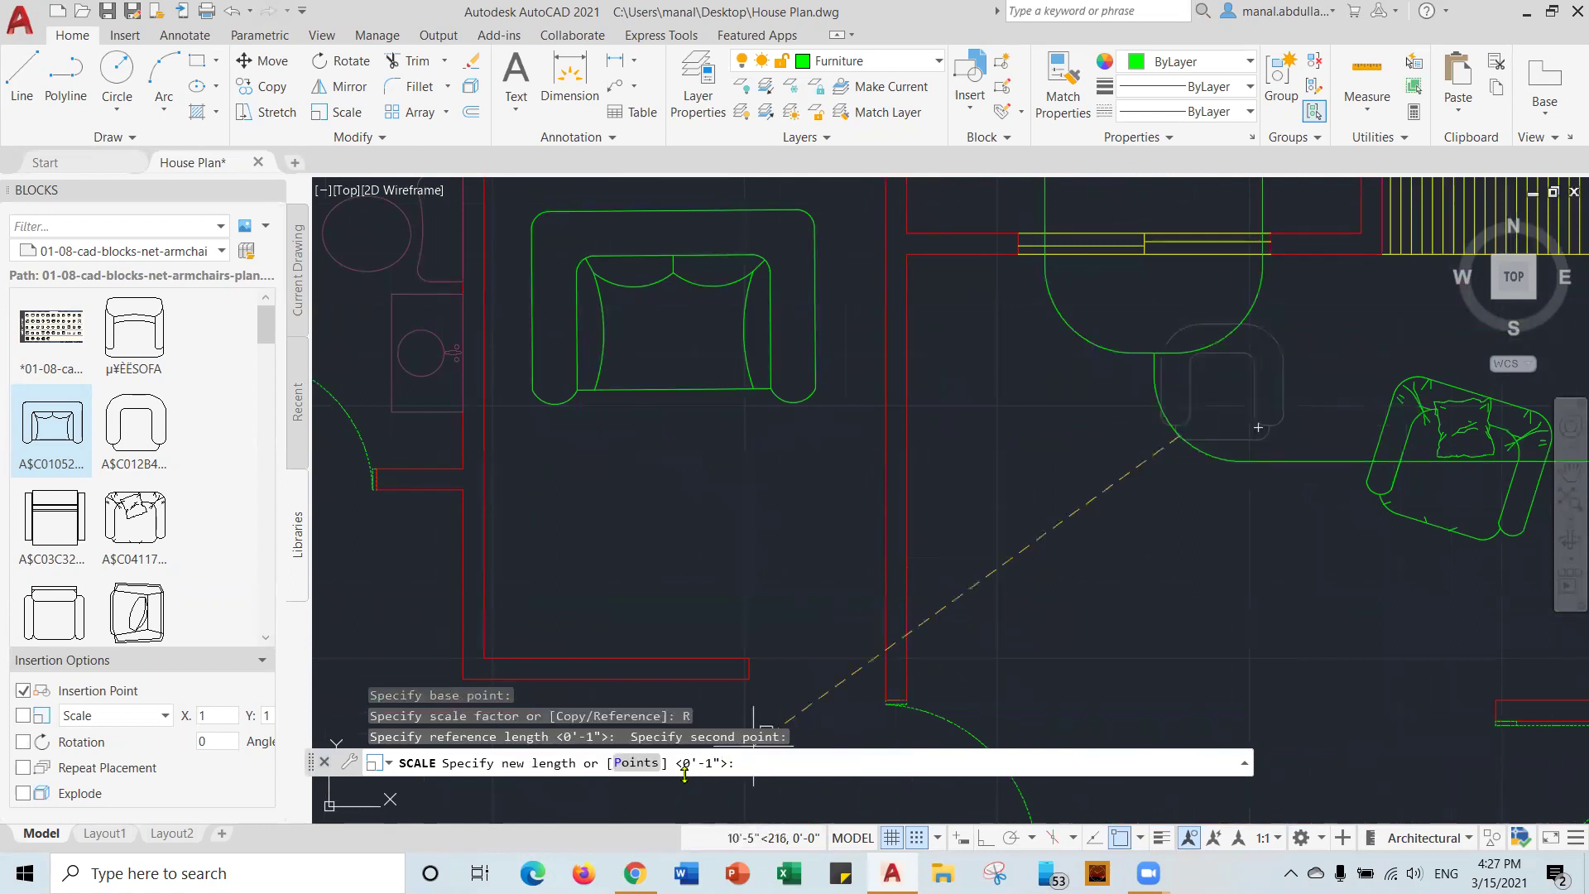
{"action": "left_click", "coordinate": [633, 762]}
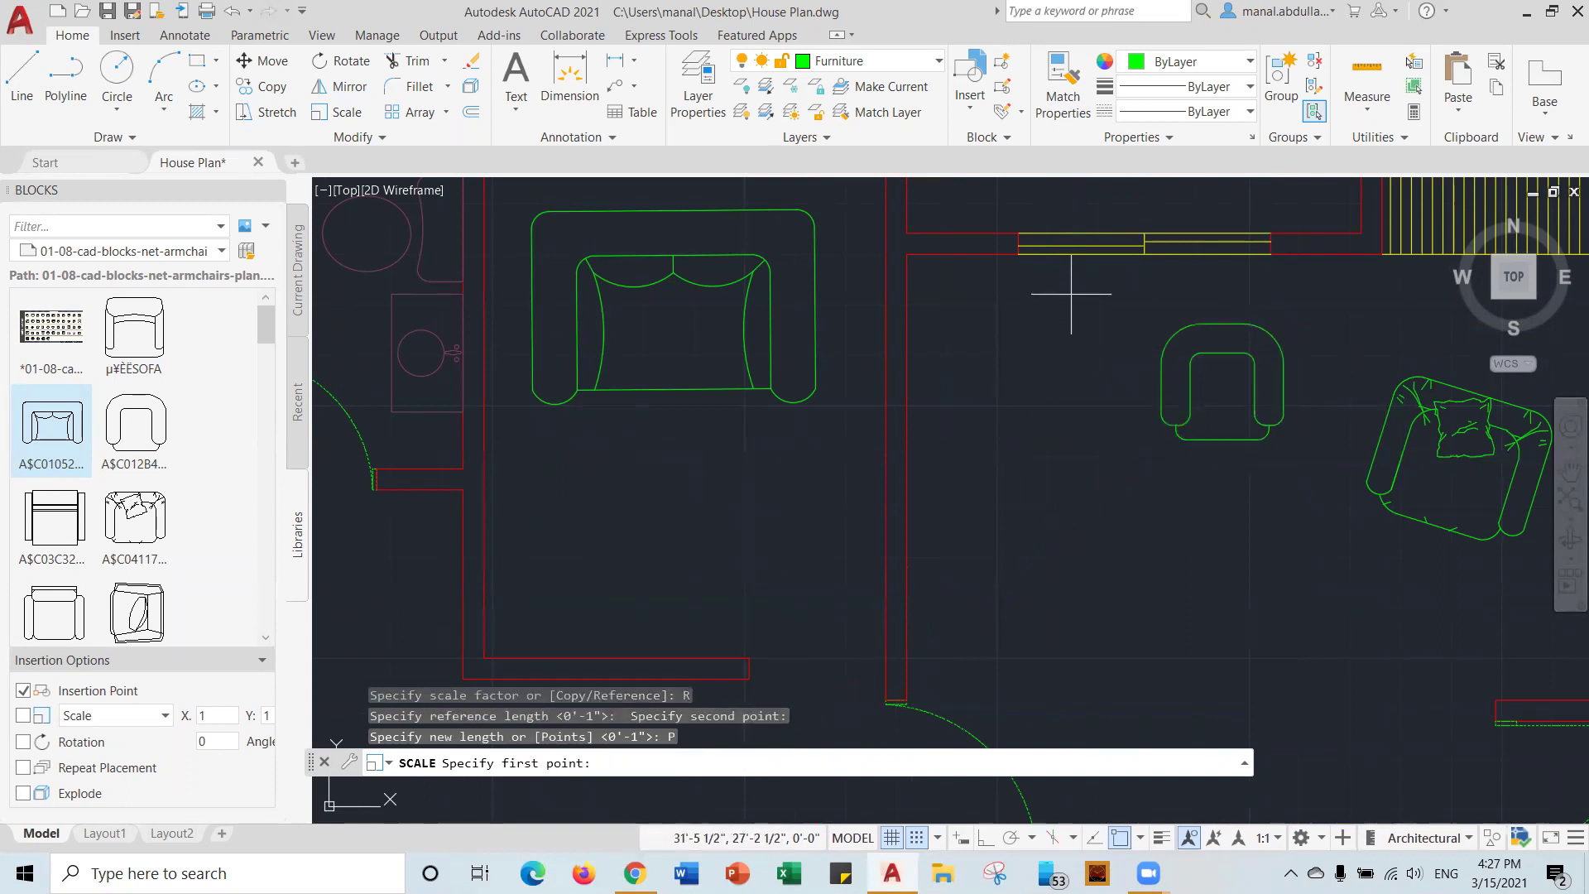
{"action": "left_click", "coordinate": [1018, 253]}
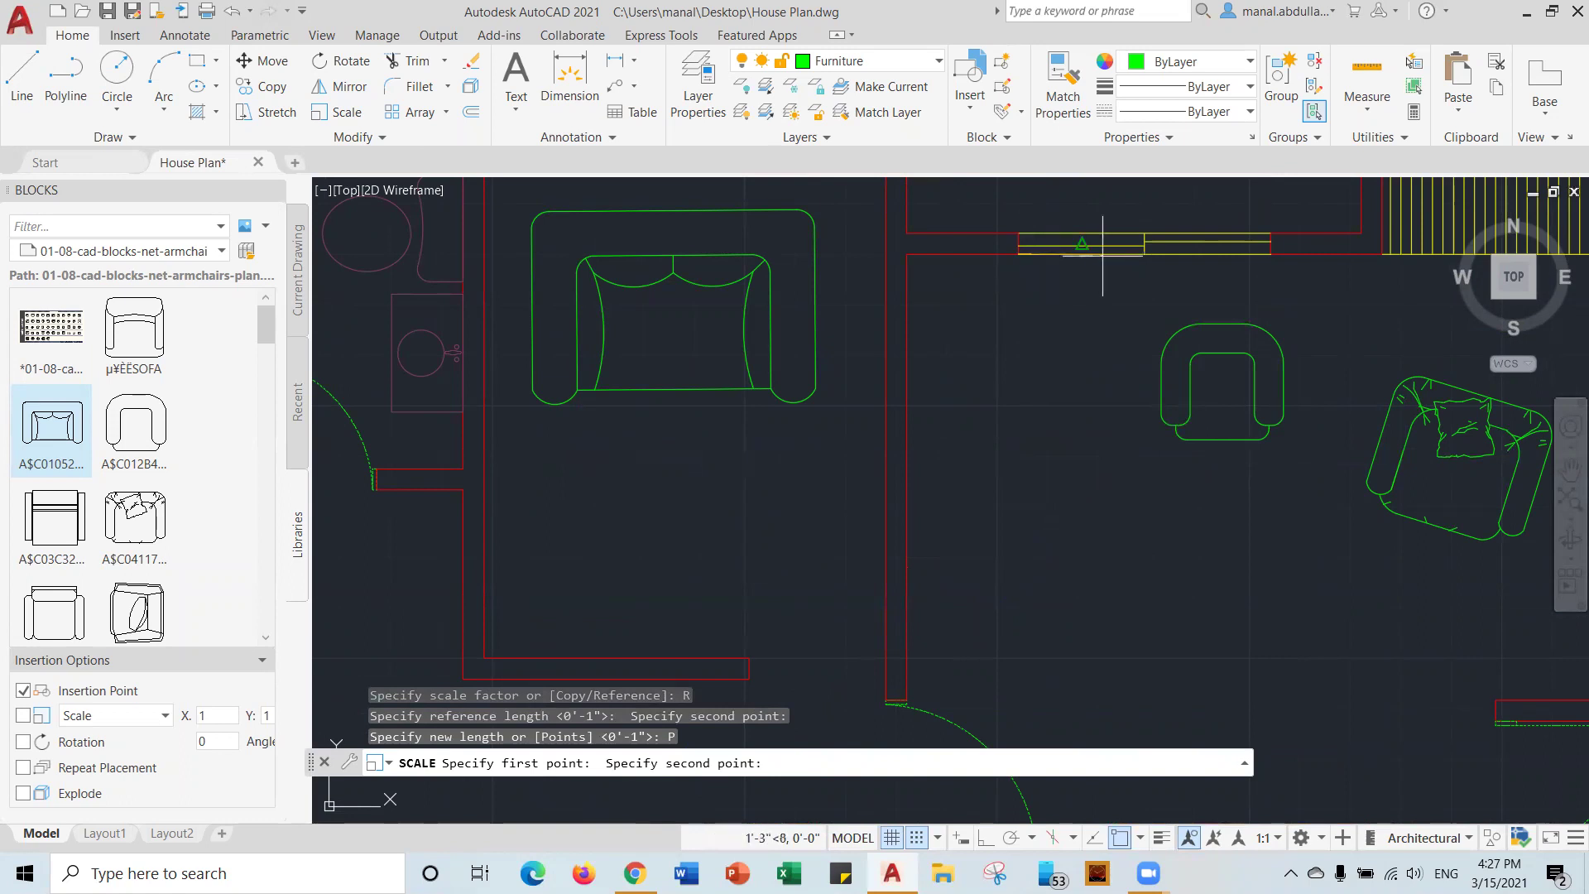
{"action": "left_click", "coordinate": [1145, 253]}
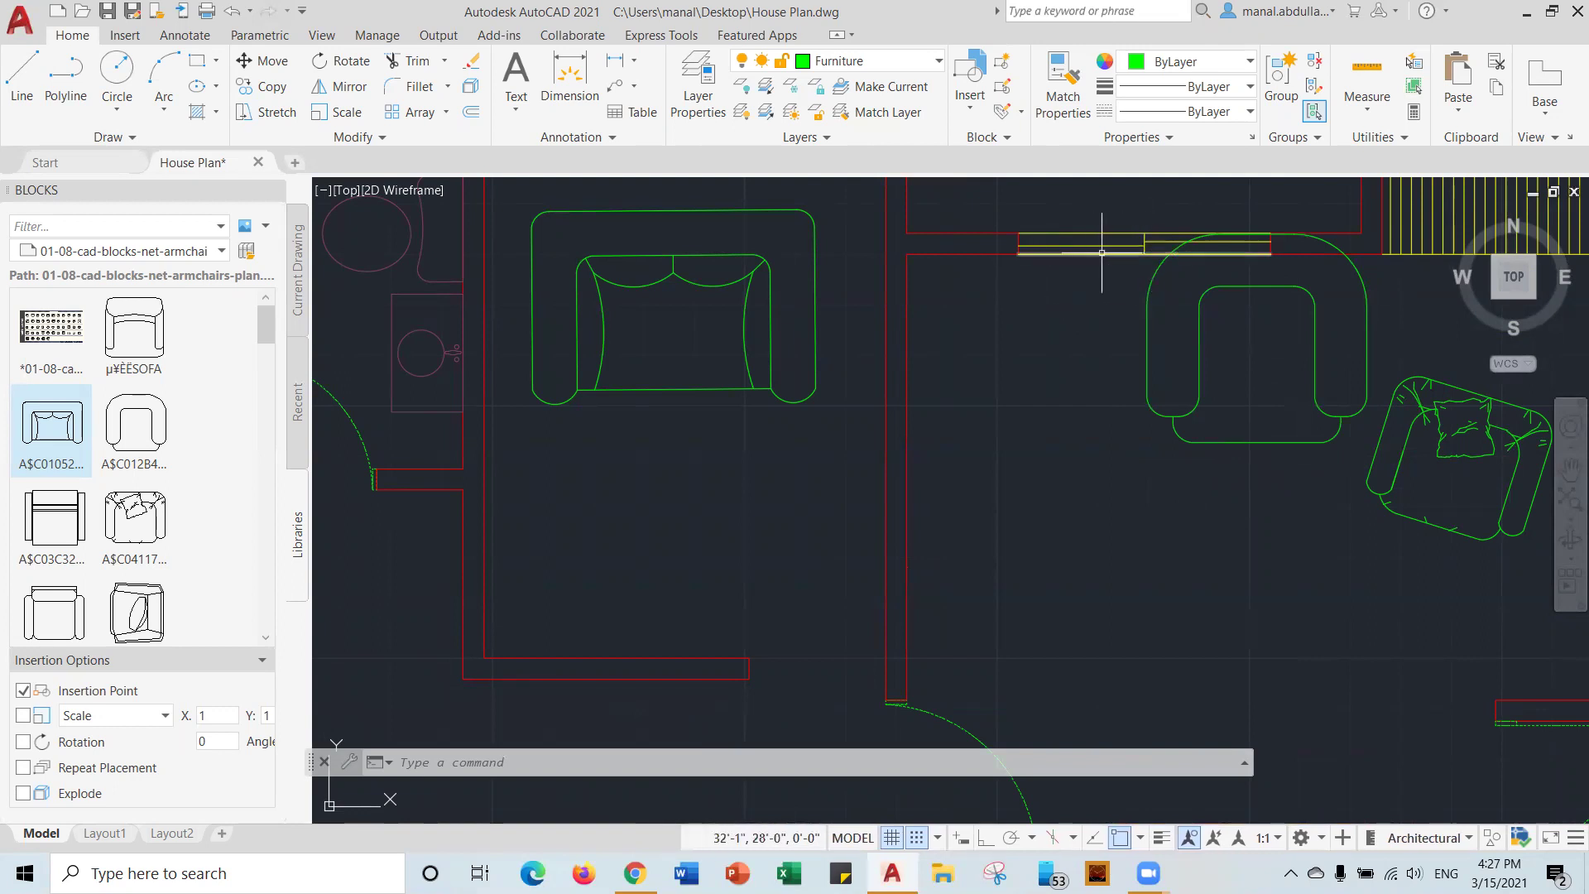
Move the enlarged armchair up and left to sit beneath the window.
{"action": "left_click", "coordinate": [279, 62]}
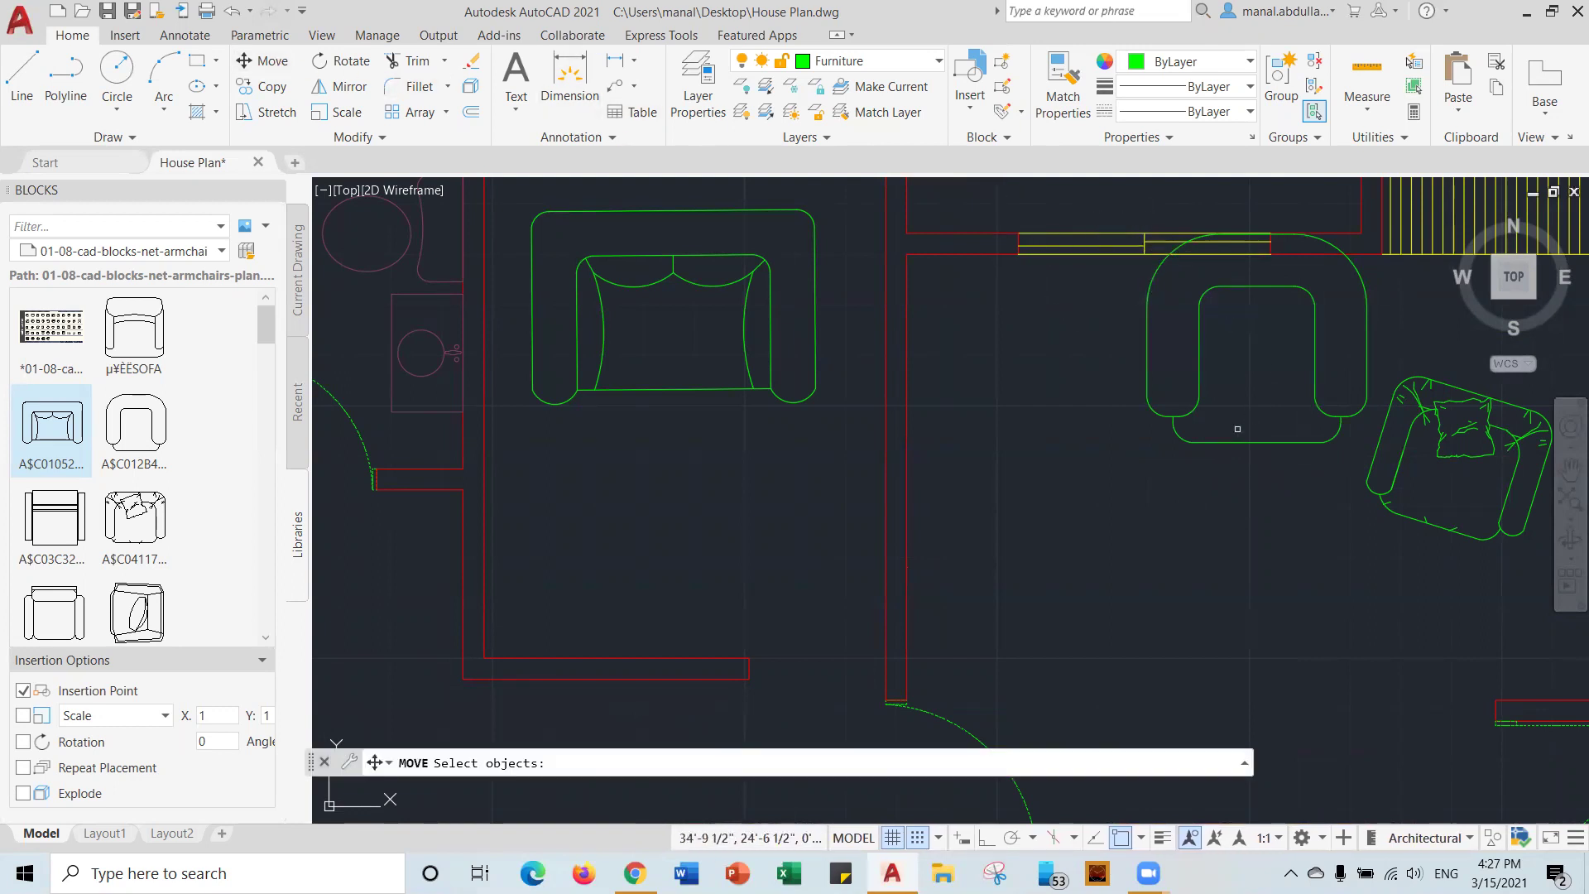
{"action": "left_click", "coordinate": [1237, 432]}
{"action": "key", "text": "Return"}
{"action": "left_click", "coordinate": [1277, 339]}
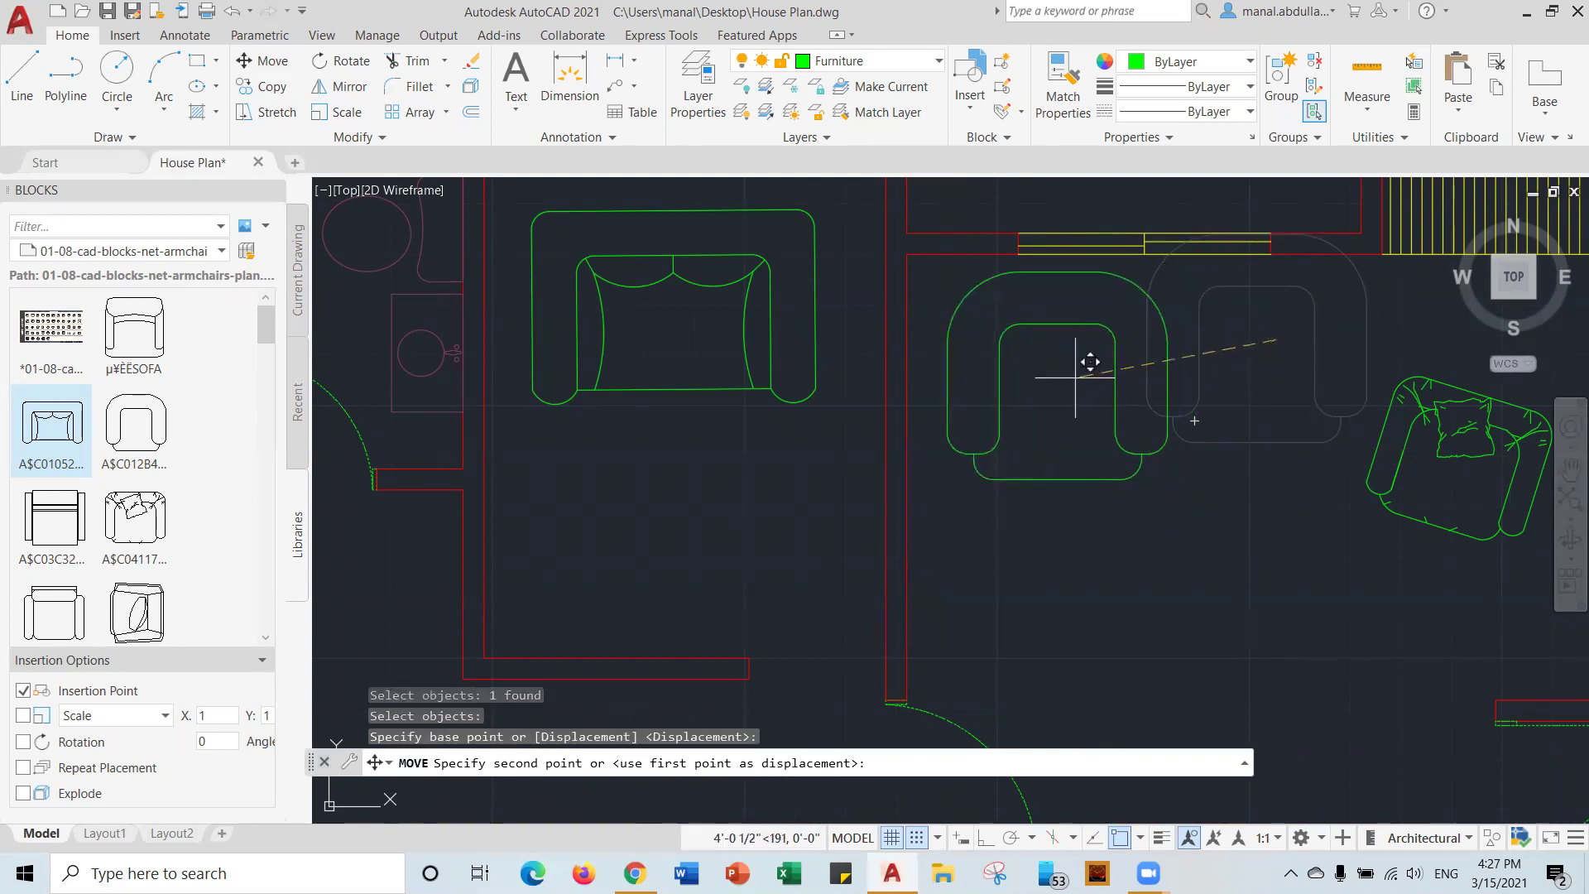
{"action": "left_click", "coordinate": [1075, 380]}
{"action": "scroll", "coordinate": [1248, 547], "scroll_direction": "down", "scroll_amount": 3}
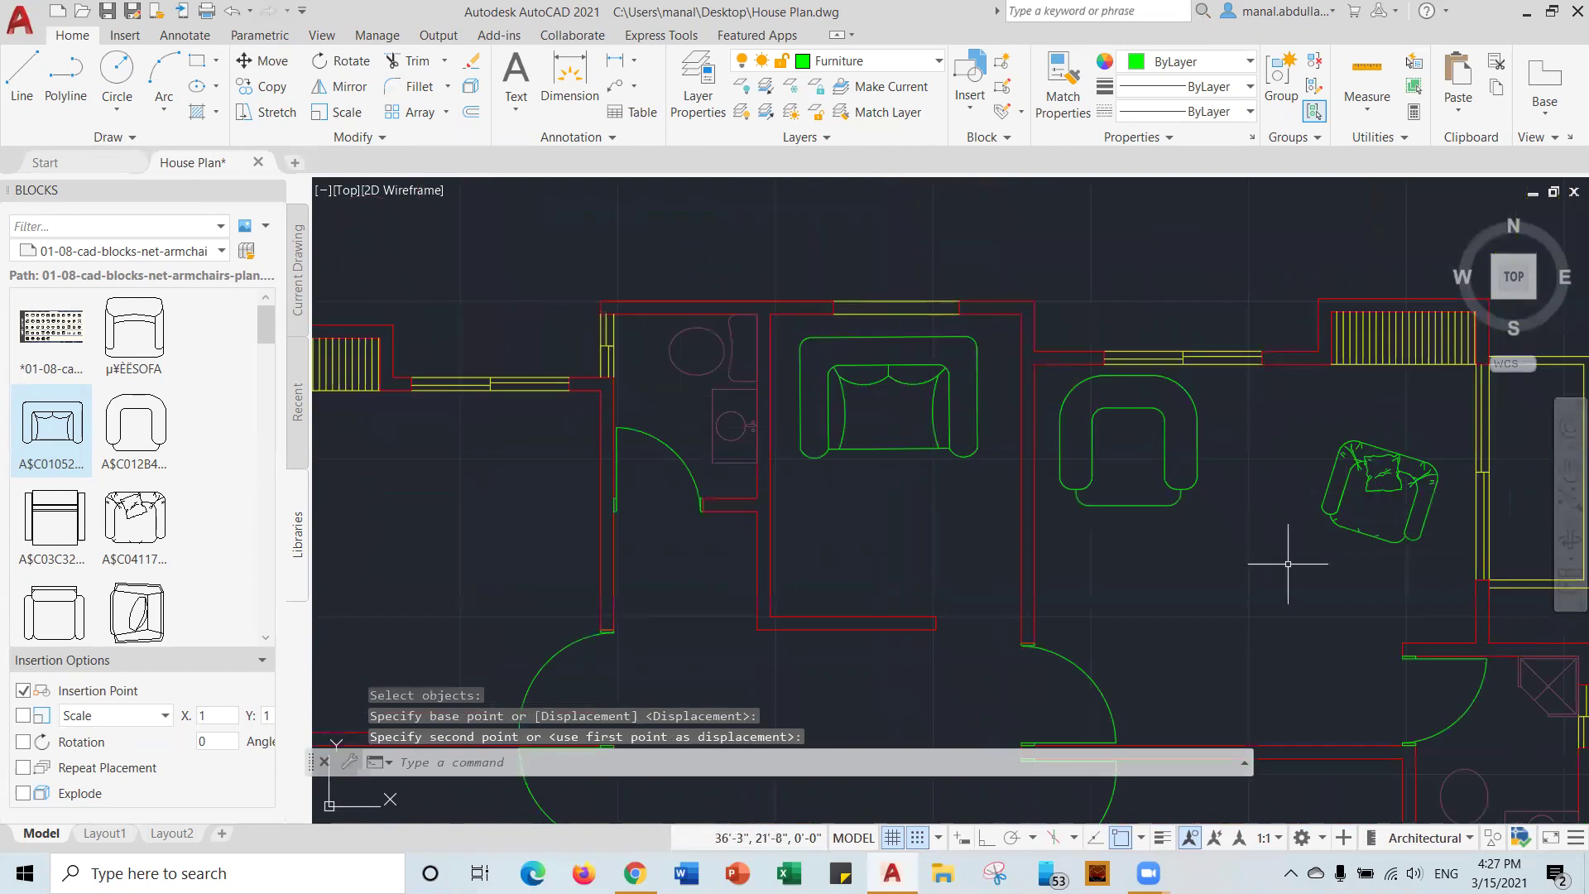
{"action": "mouse_move", "coordinate": [1303, 557]}
{"action": "middle_mouse_down"}
{"action": "mouse_move", "coordinate": [1111, 567]}
{"action": "mouse_move", "coordinate": [881, 426]}
{"action": "middle_mouse_up"}
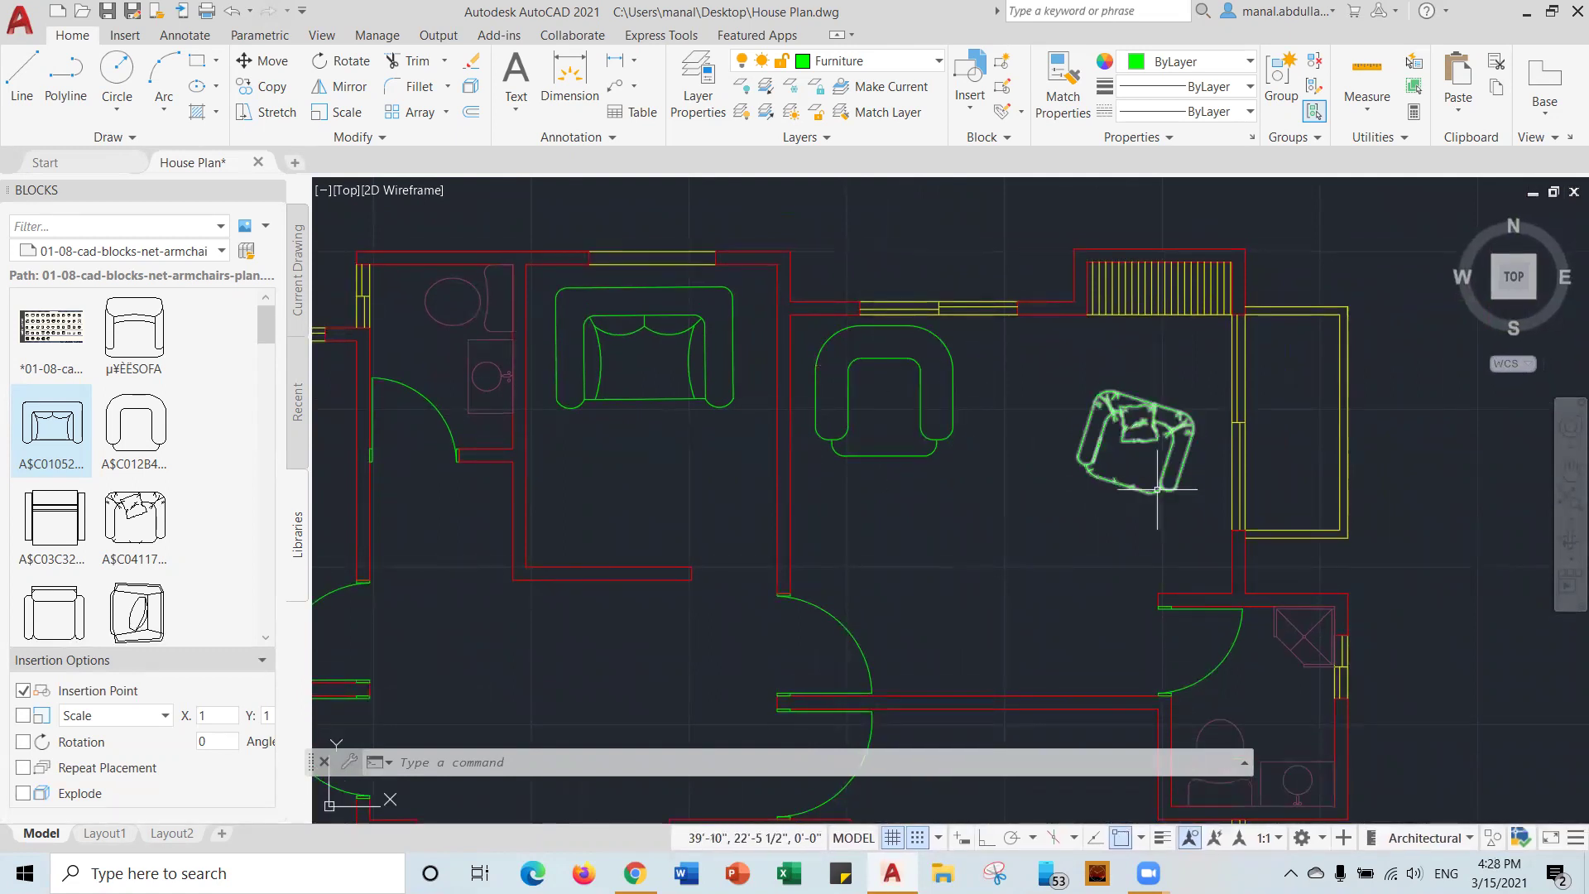
Reference-scale the tilted armchair so its edge matches the upright armchair's bottom edge.
{"action": "left_click", "coordinate": [342, 113]}
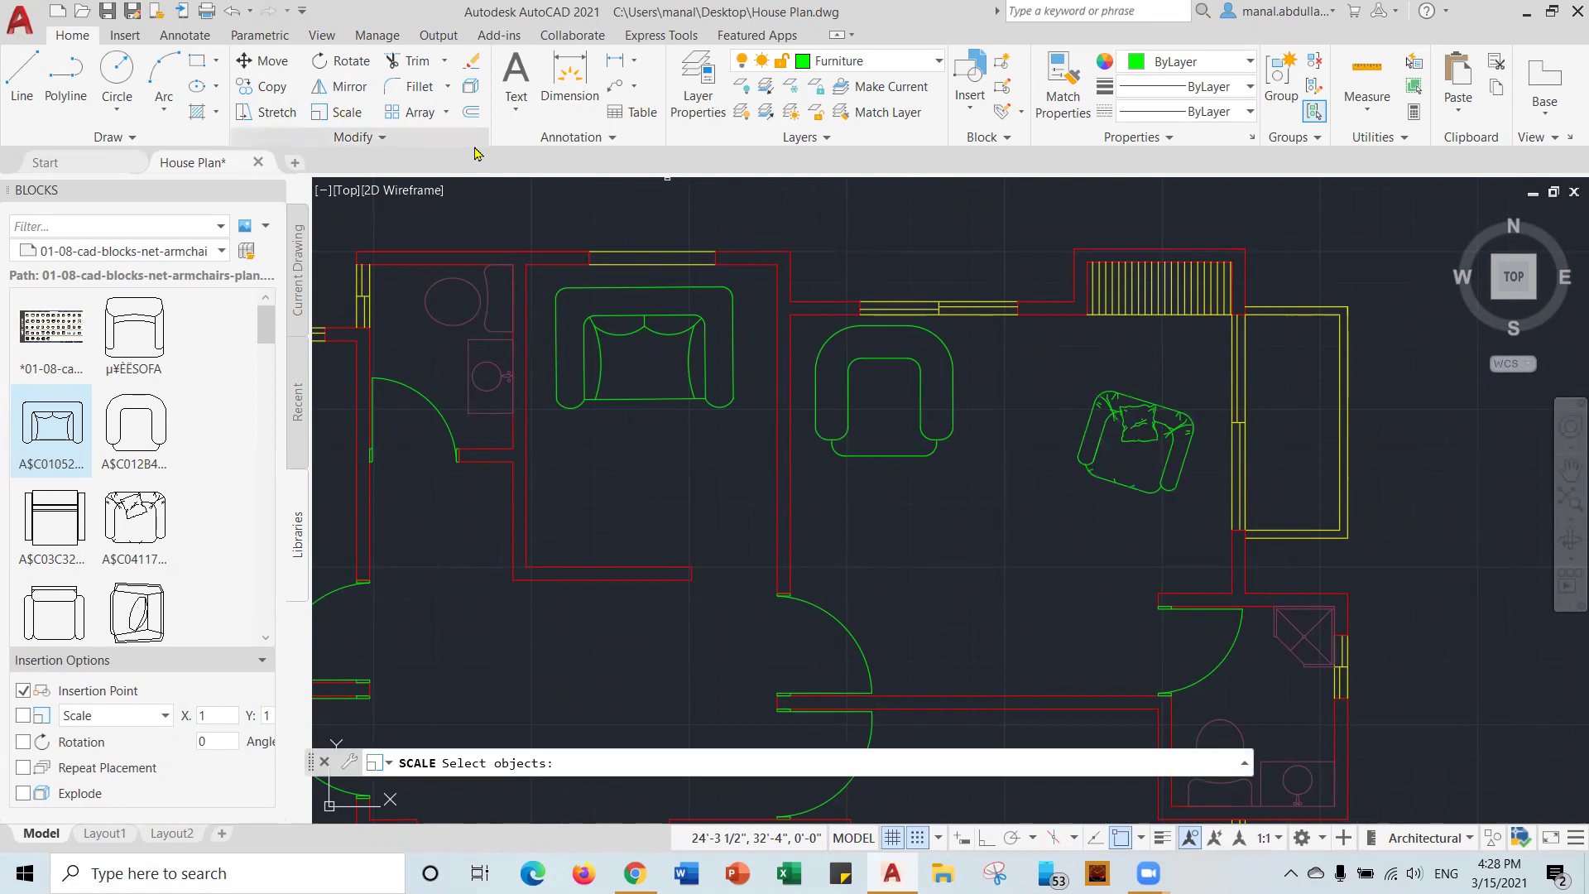
{"action": "left_click", "coordinate": [1128, 485]}
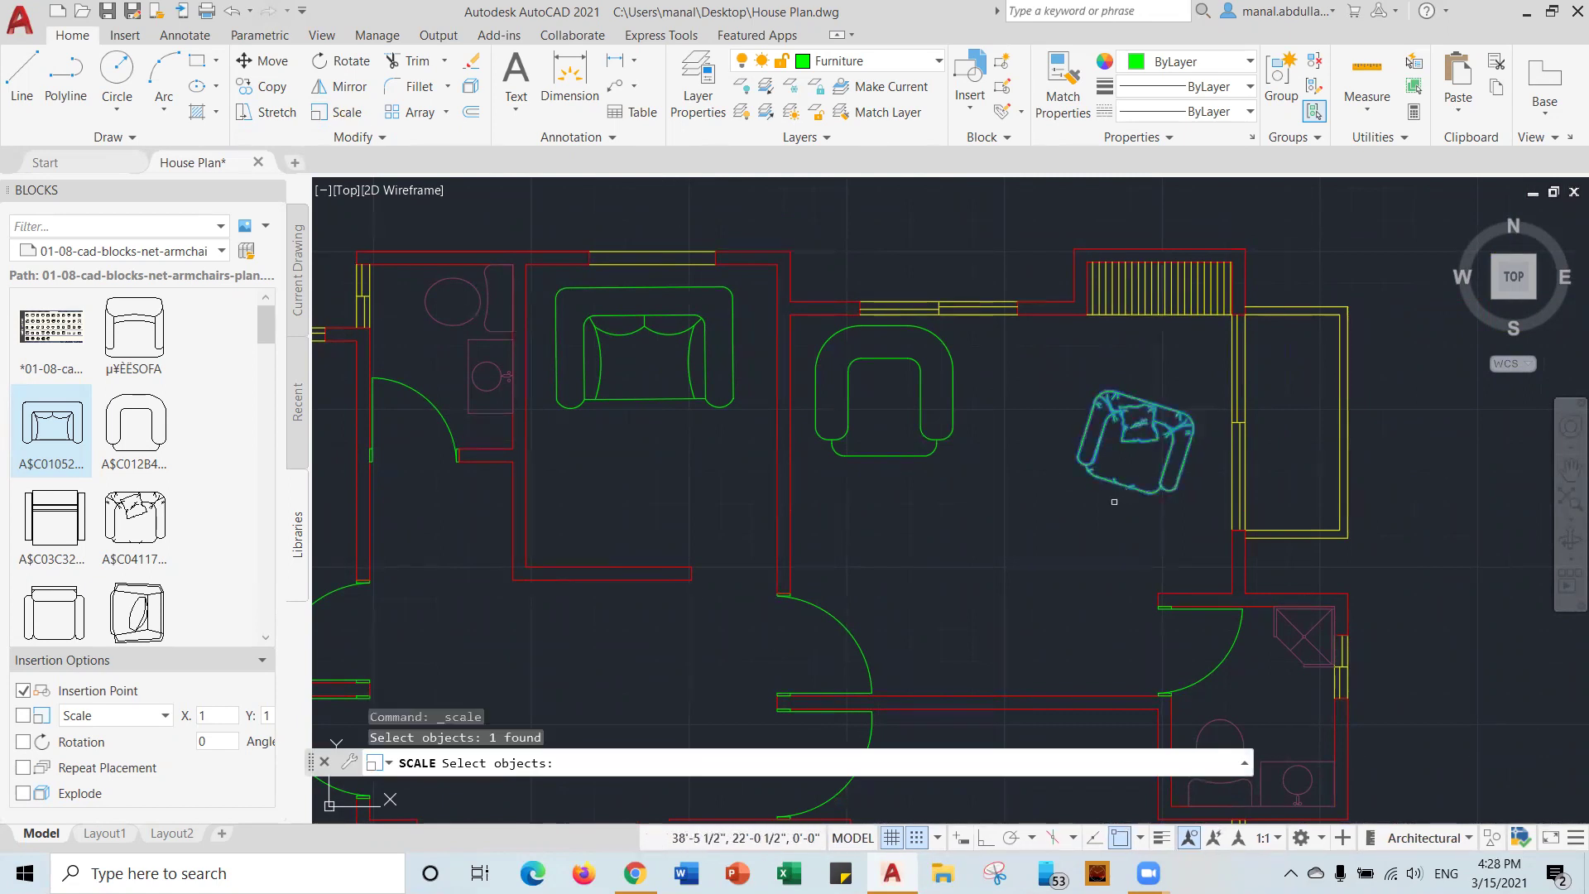
{"action": "key", "text": "Return"}
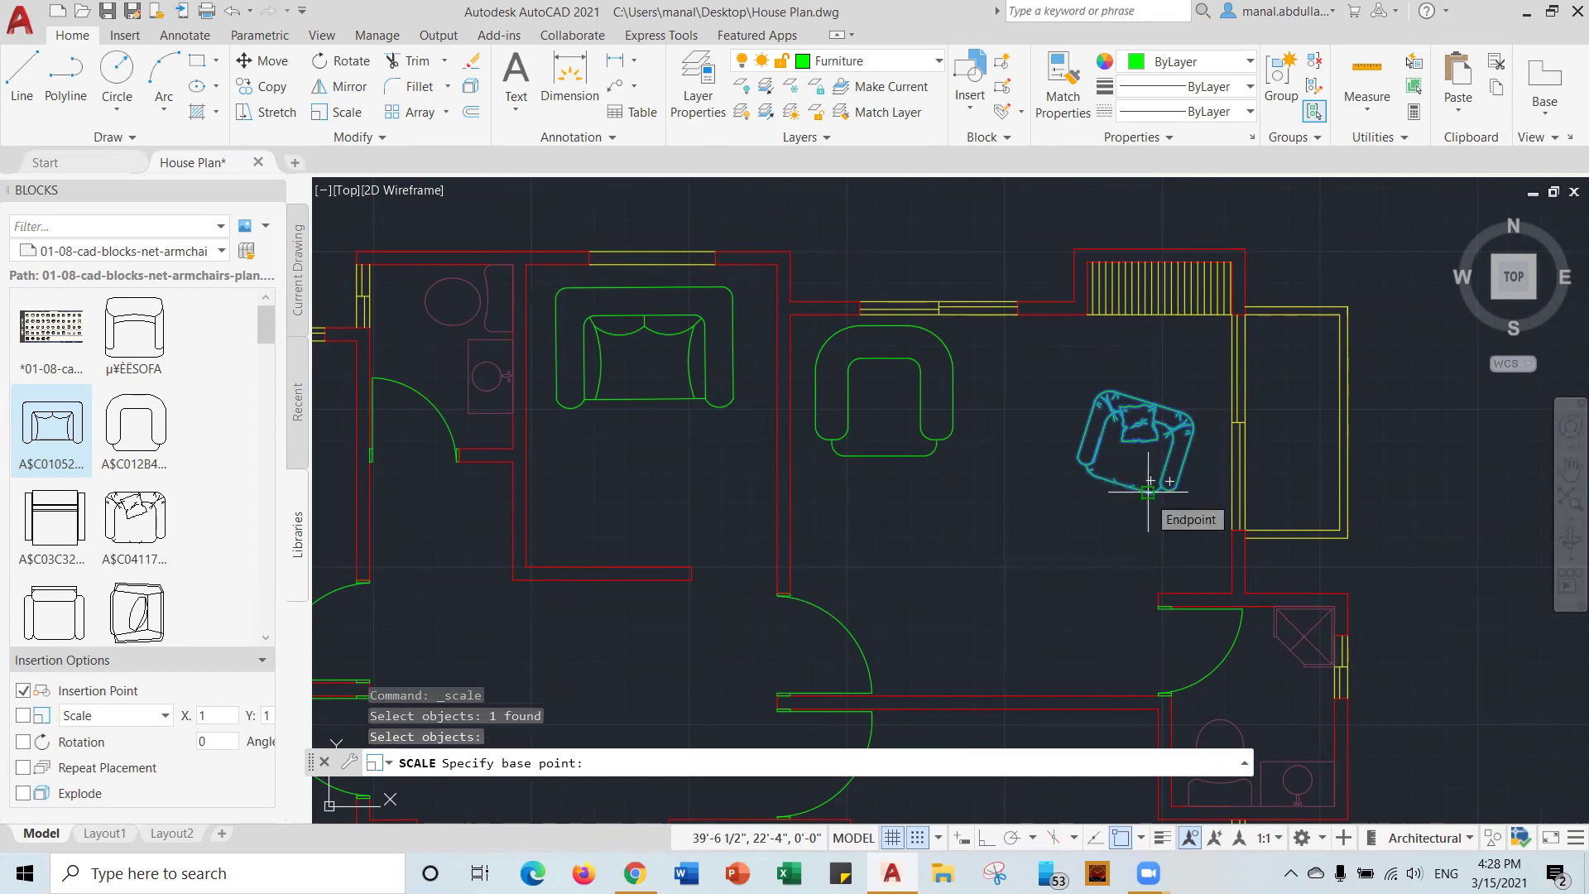
{"action": "left_click", "coordinate": [1148, 491]}
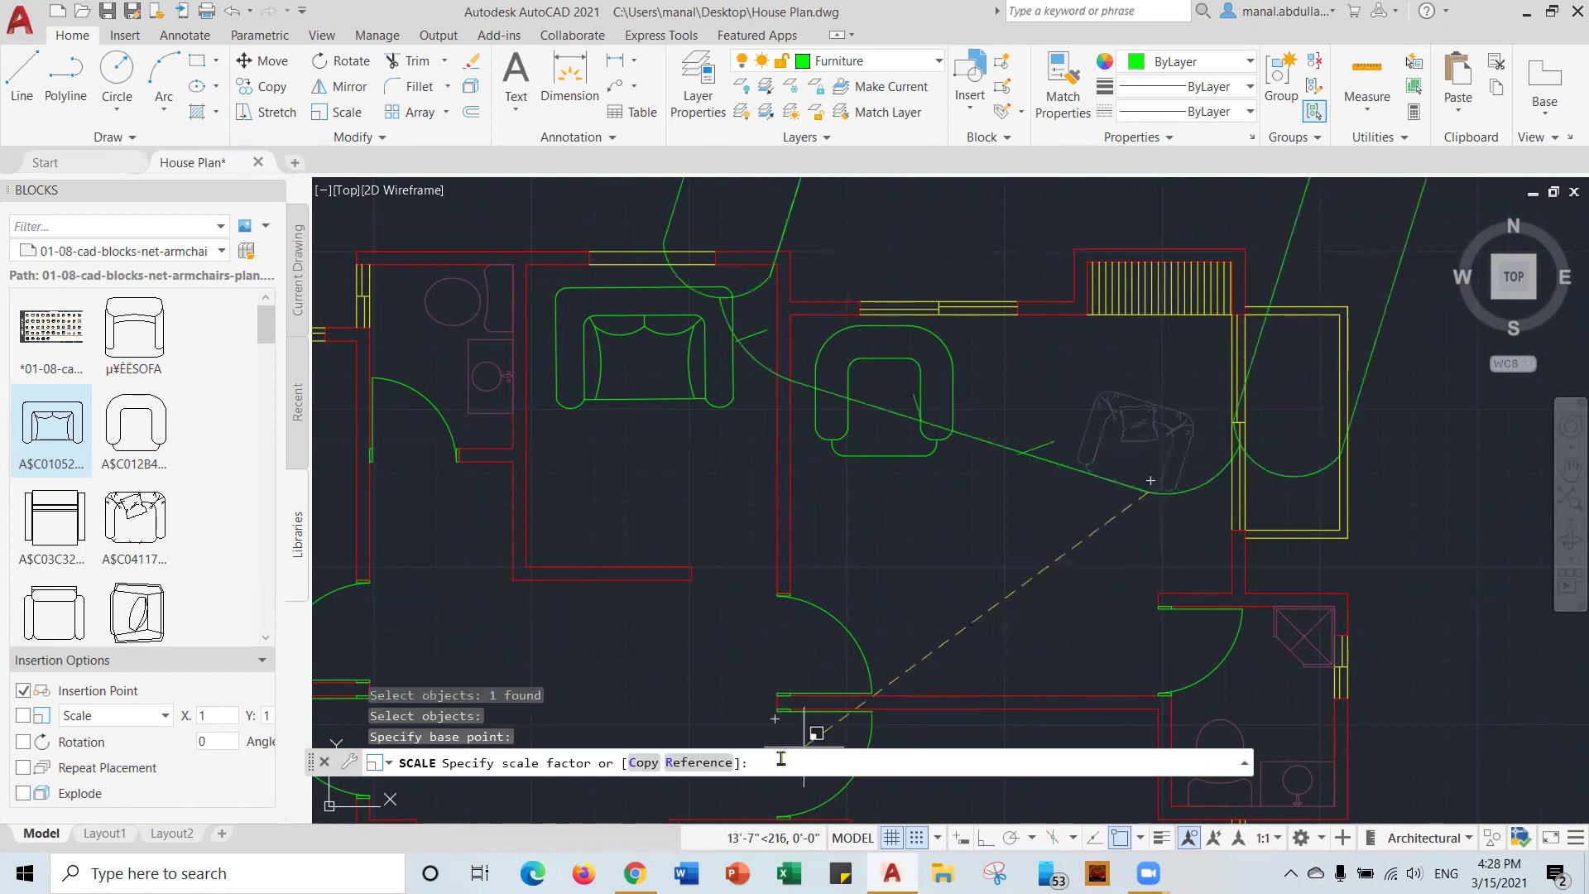
{"action": "left_click", "coordinate": [697, 762]}
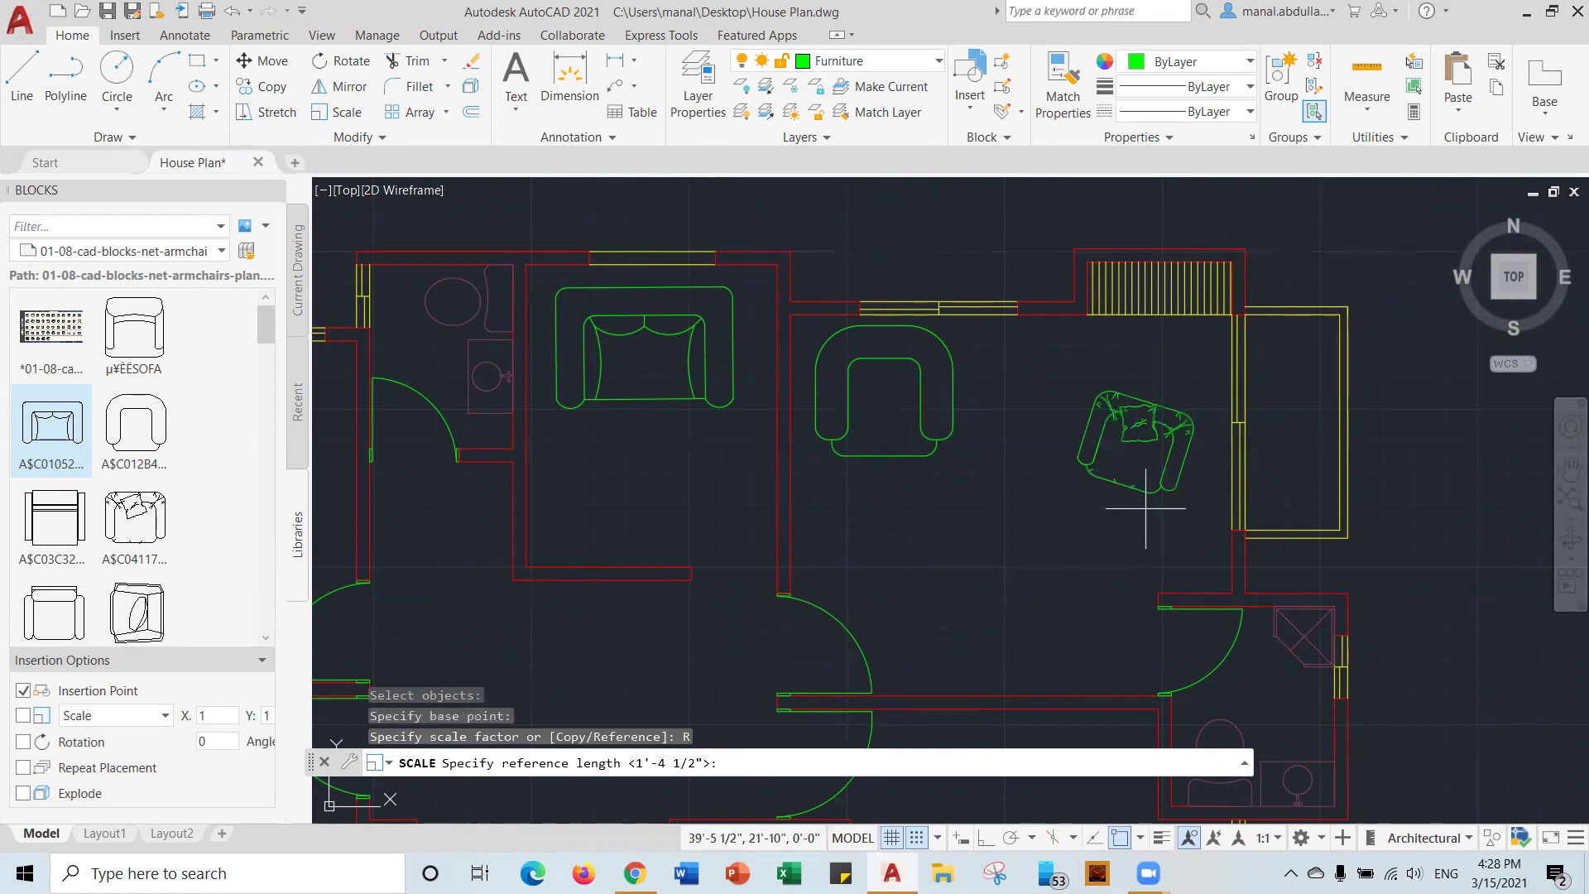
{"action": "left_click", "coordinate": [1088, 470]}
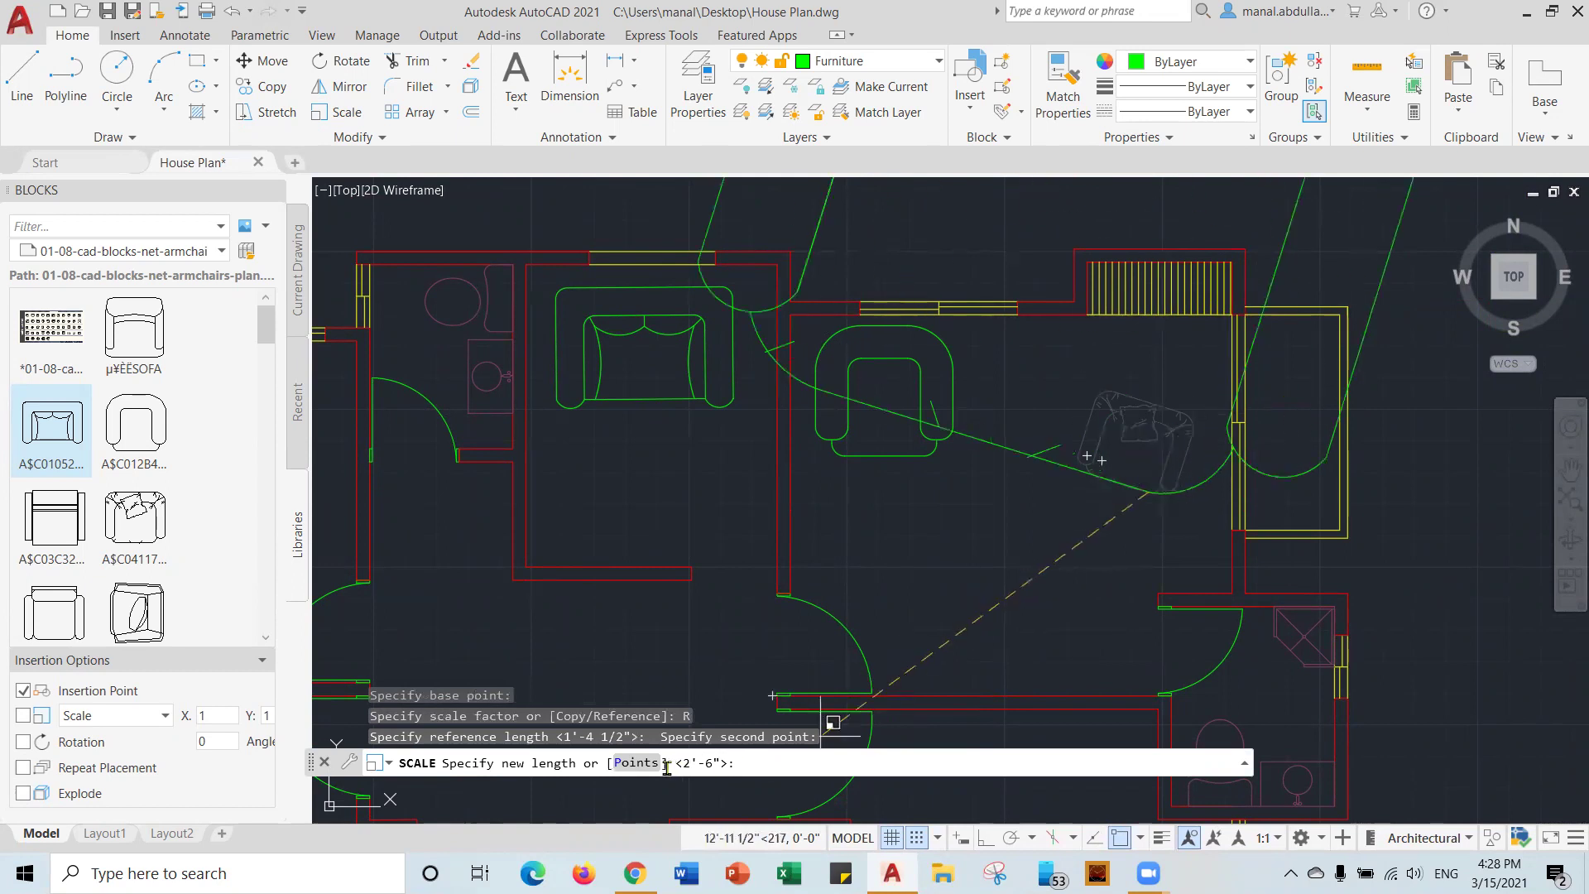
{"action": "left_click", "coordinate": [636, 762]}
{"action": "left_click", "coordinate": [933, 454]}
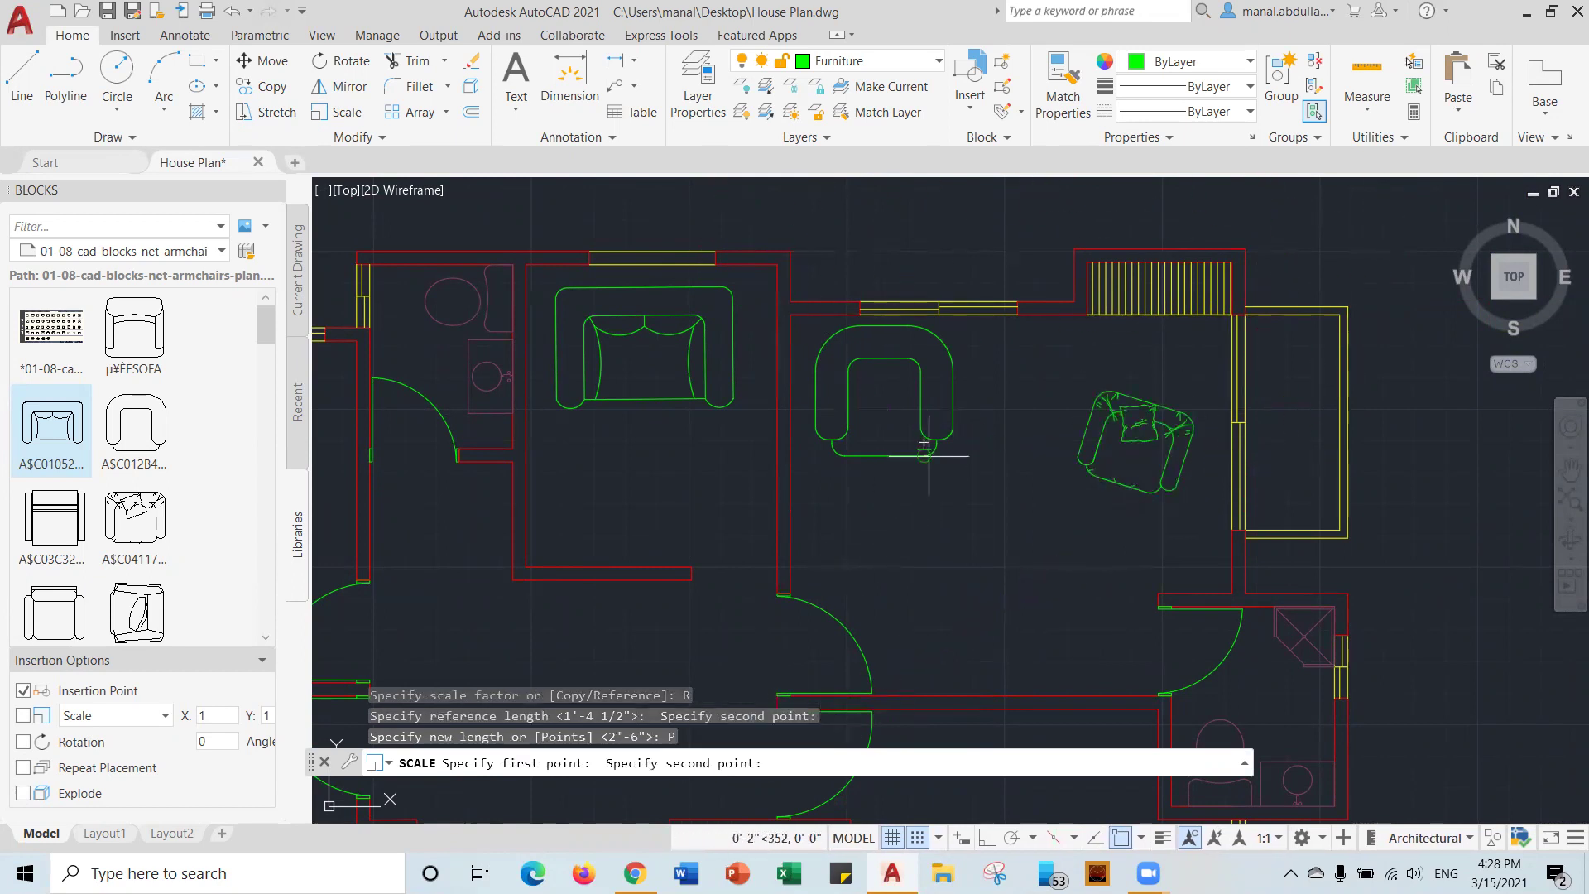
{"action": "left_click", "coordinate": [845, 454]}
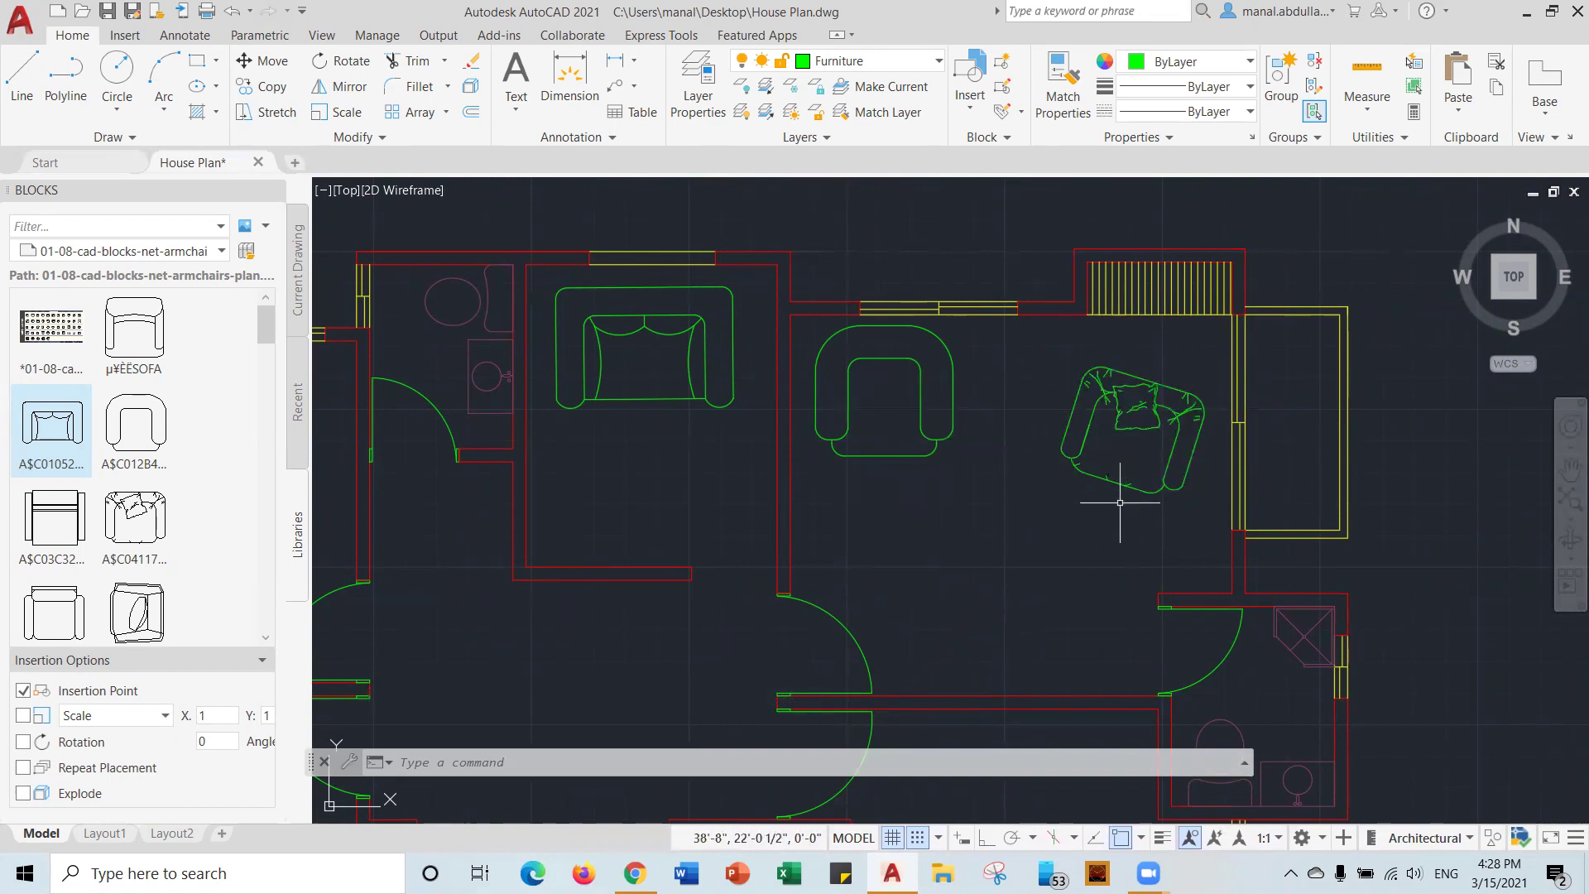
{"action": "scroll", "coordinate": [1120, 502], "scroll_direction": "down", "scroll_amount": 4}
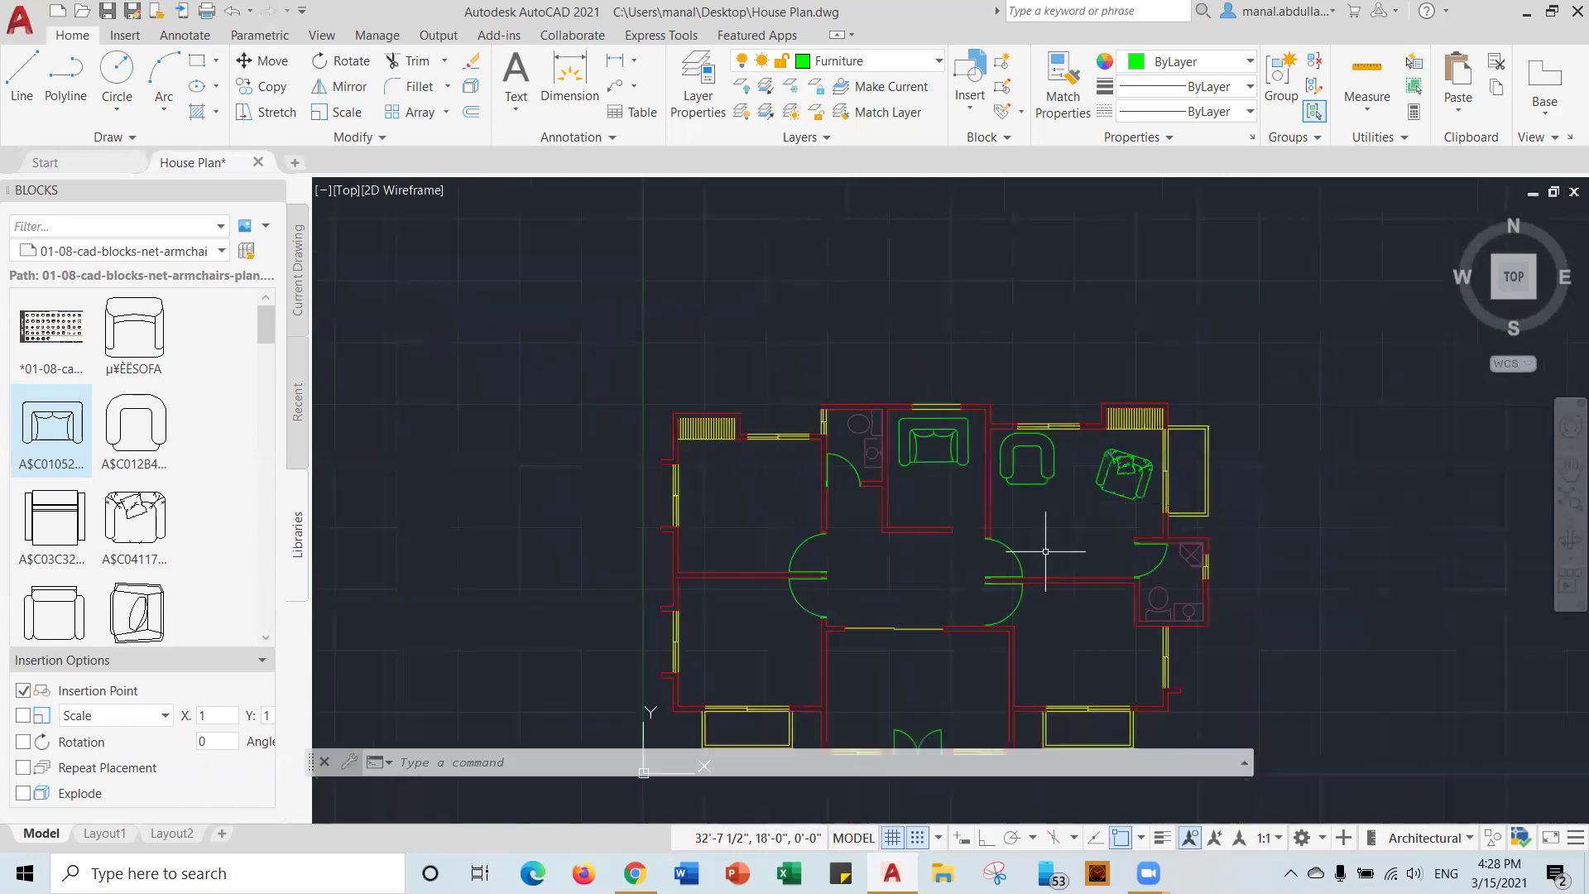
{"action": "middle_click_drag", "start_coordinate": [1046, 550], "coordinate": [1004, 397]}
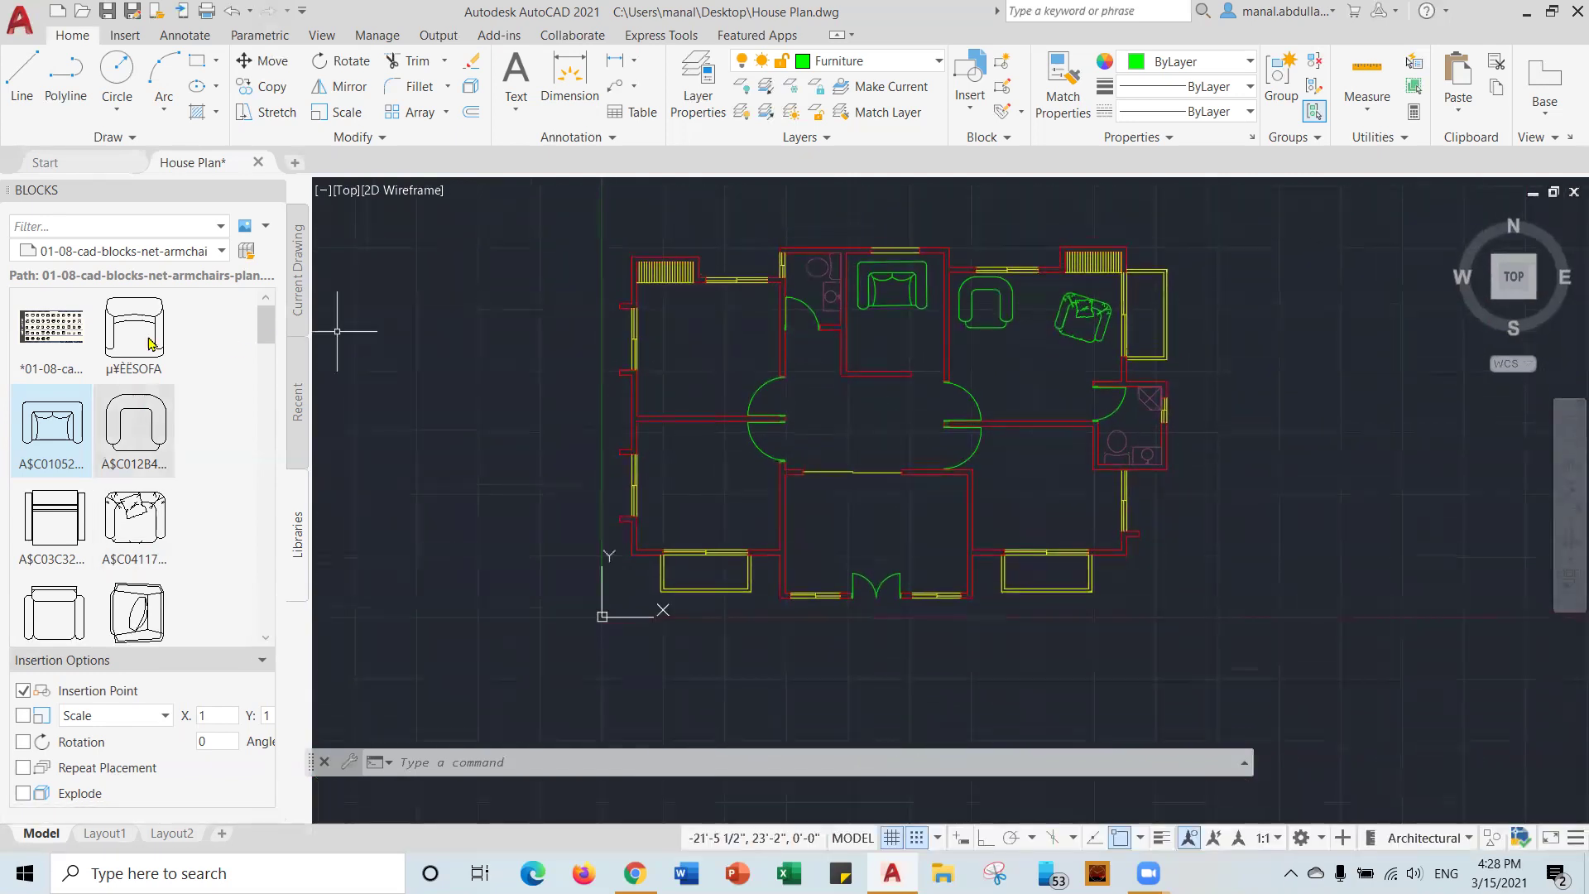
{"action": "mouse_move", "coordinate": [108, 530]}
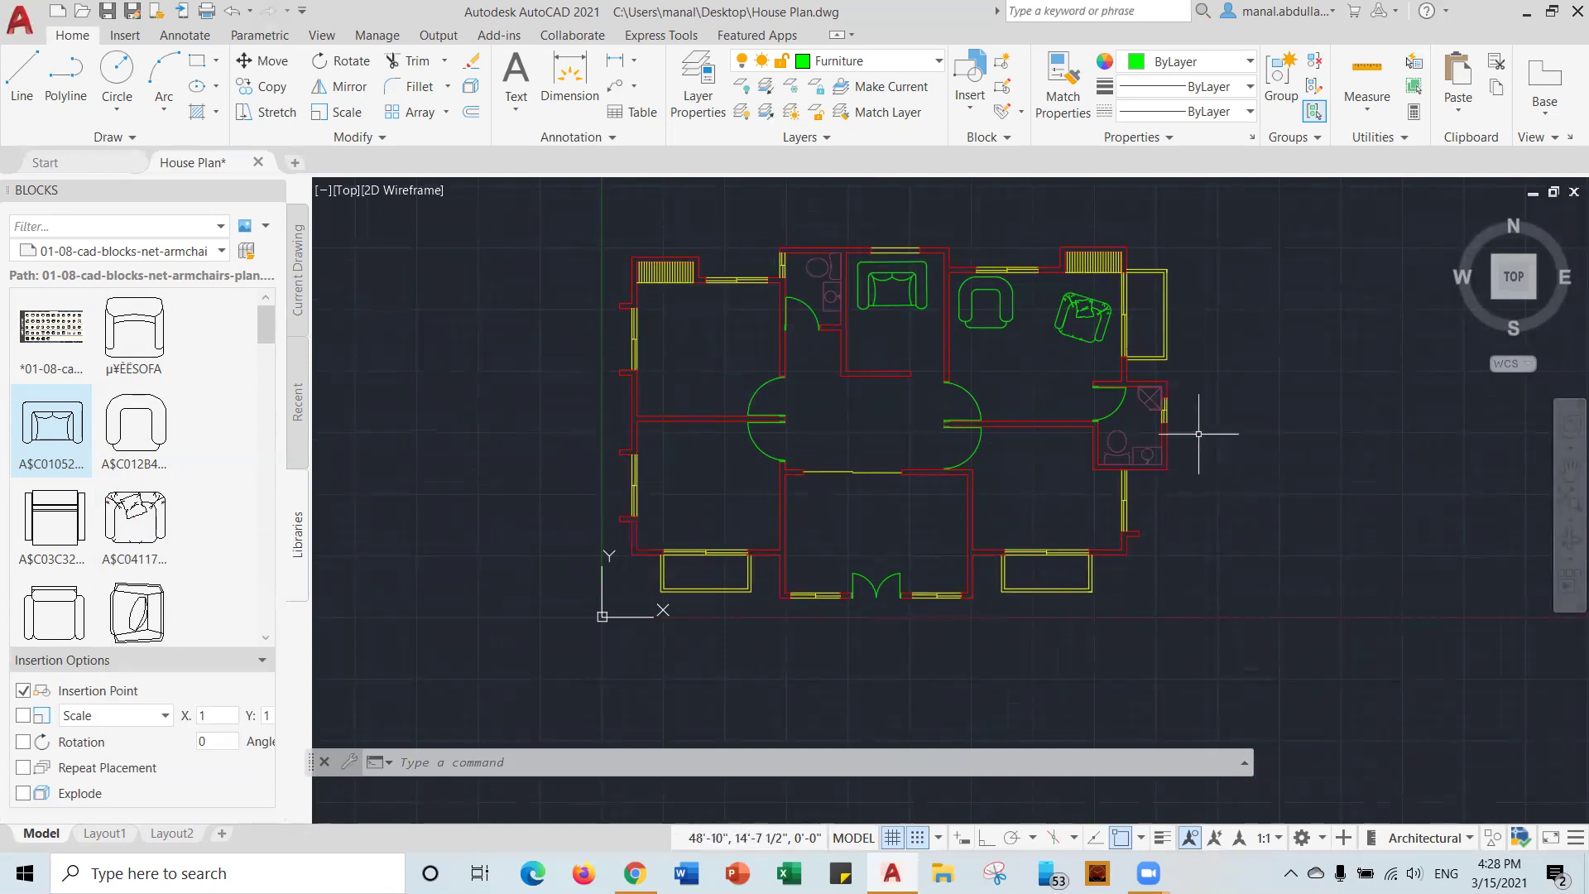
{"action": "left_click", "coordinate": [374, 139]}
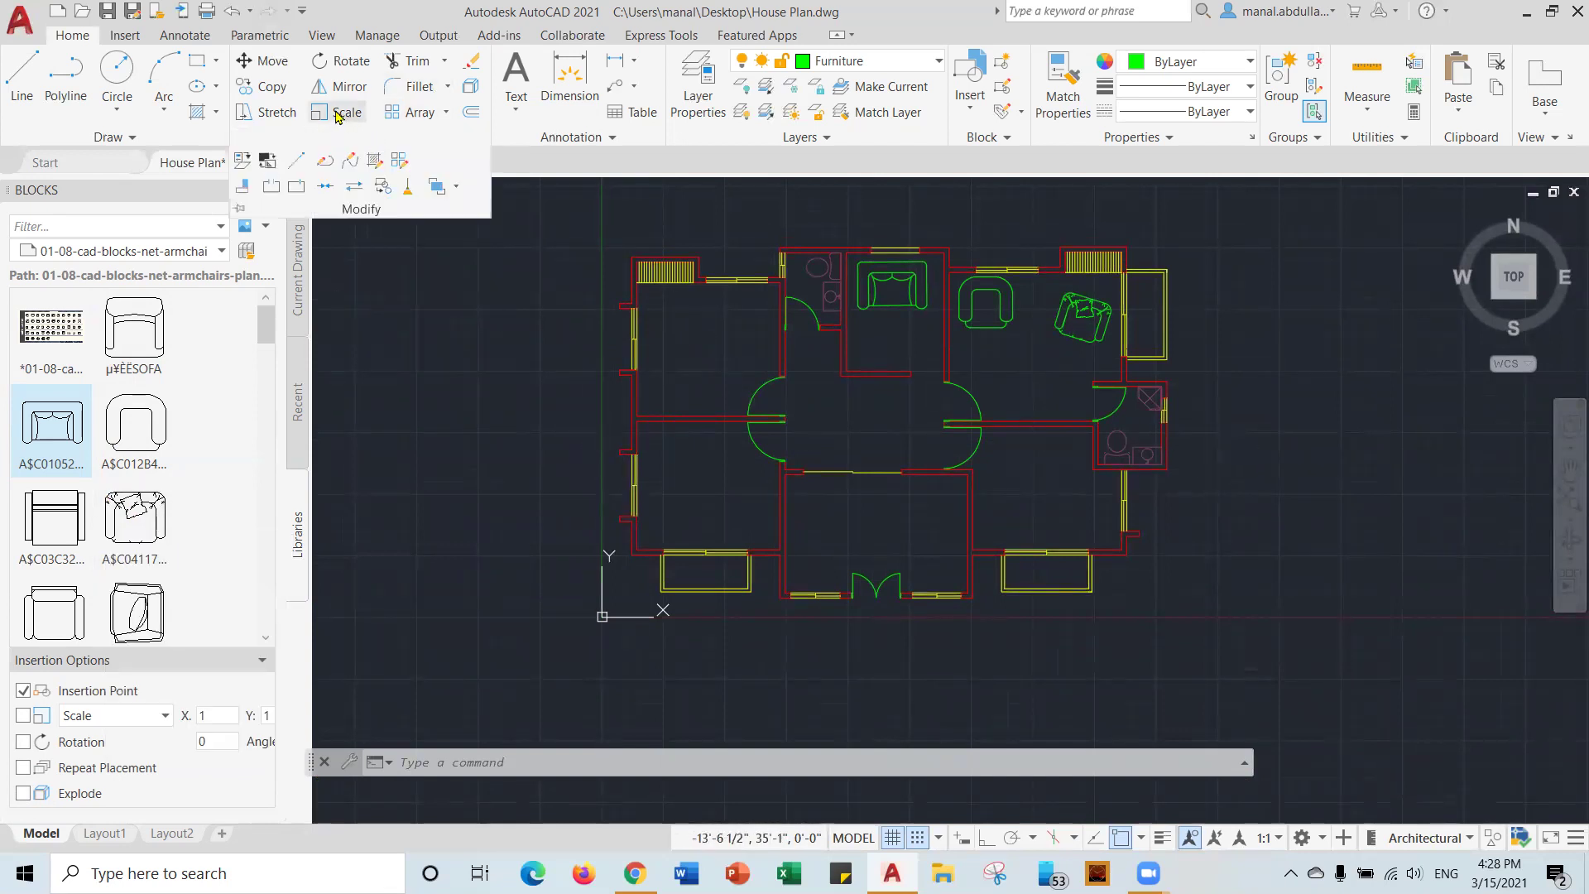